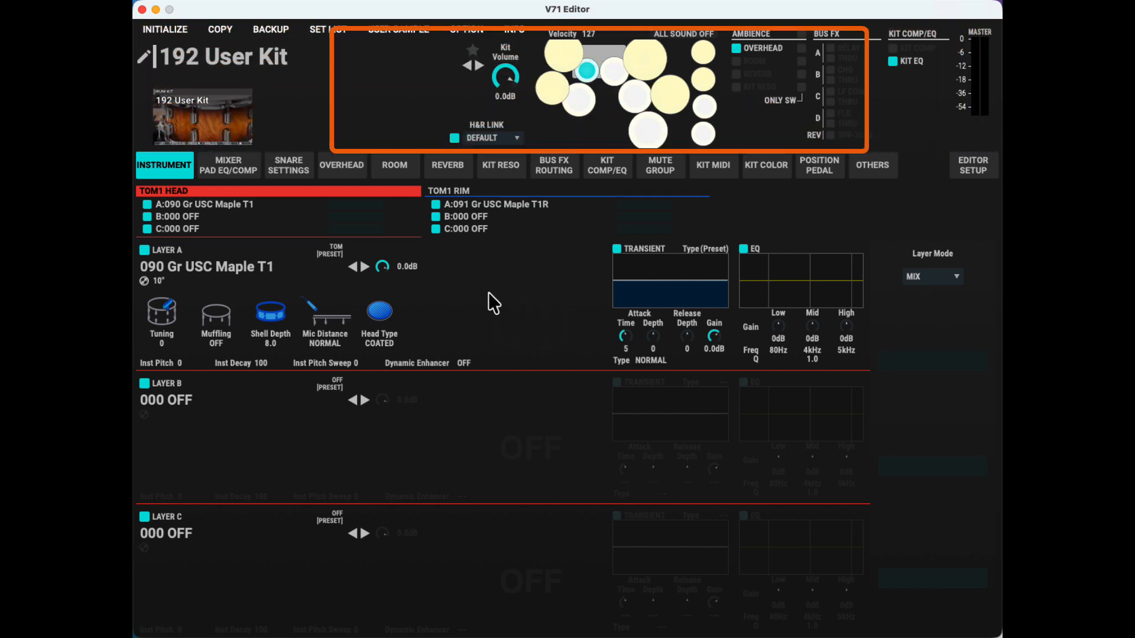
Select the tom 2 pad and view the list of all kits without choosing another kit.
click(616, 71)
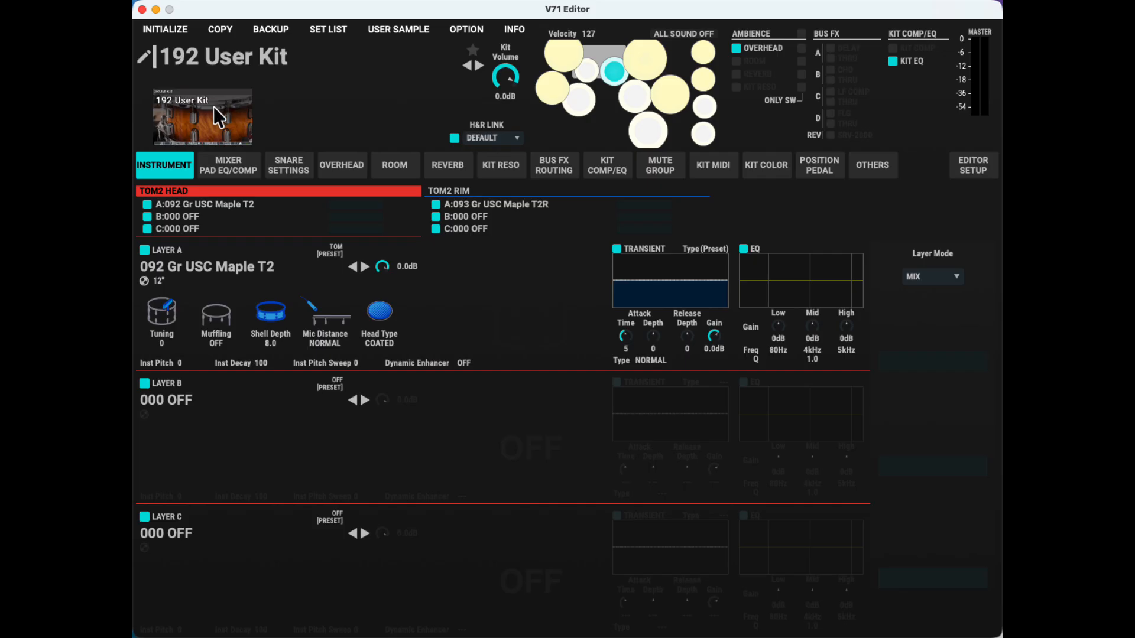
click(224, 53)
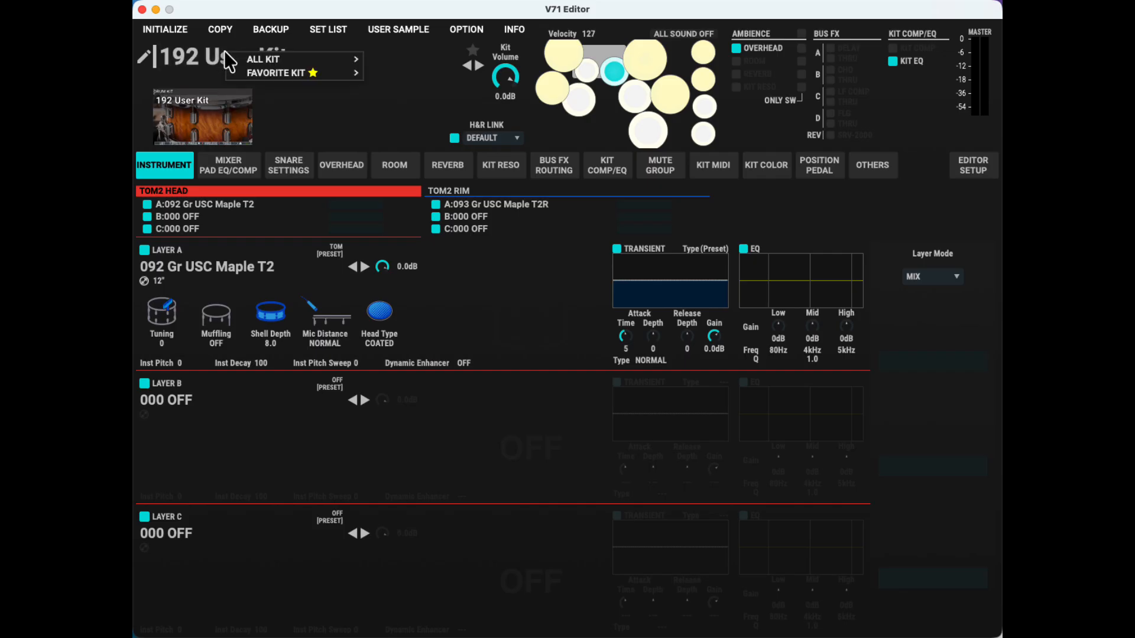
mouse_move(239, 59)
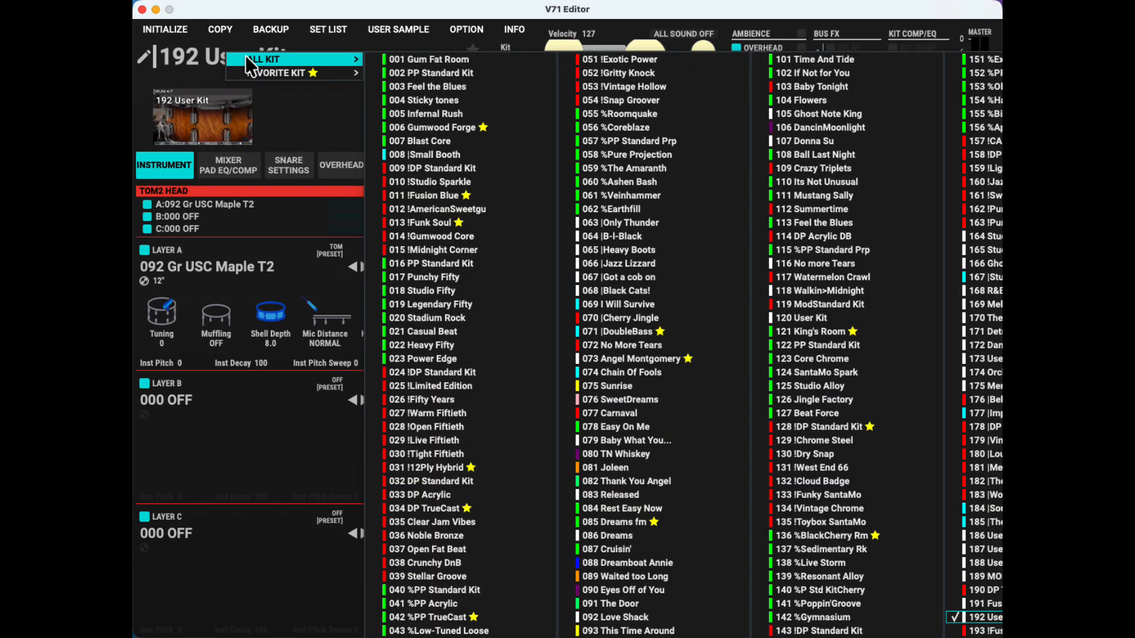
click(264, 100)
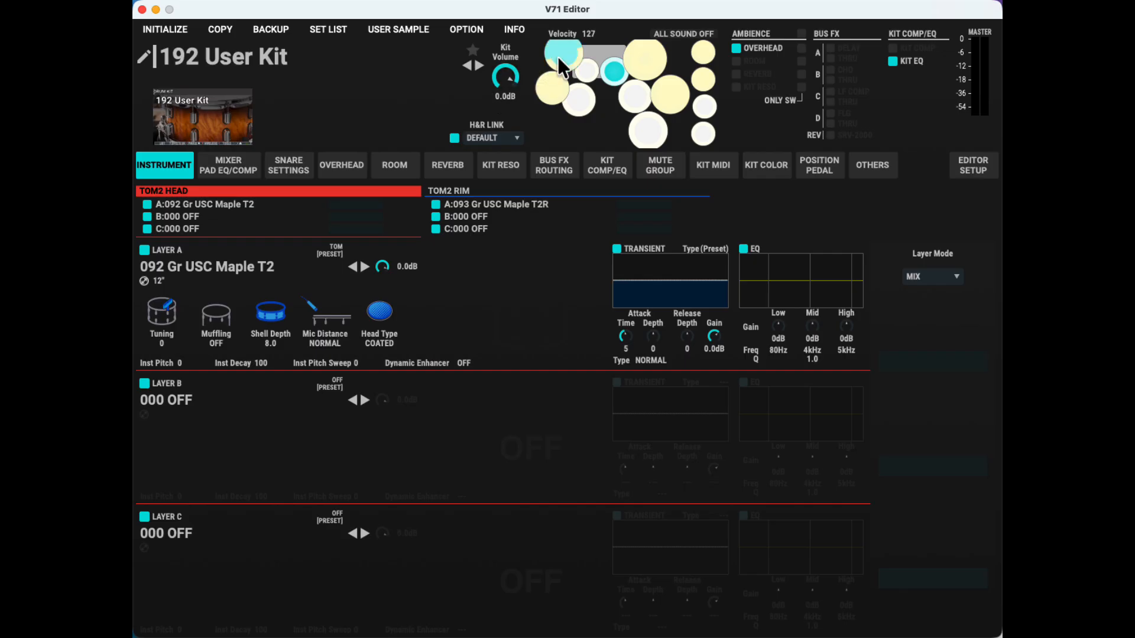
Audition the tom 1, snare and ride pads on the kit diagram, finishing with the snare rim.
click(588, 69)
click(581, 98)
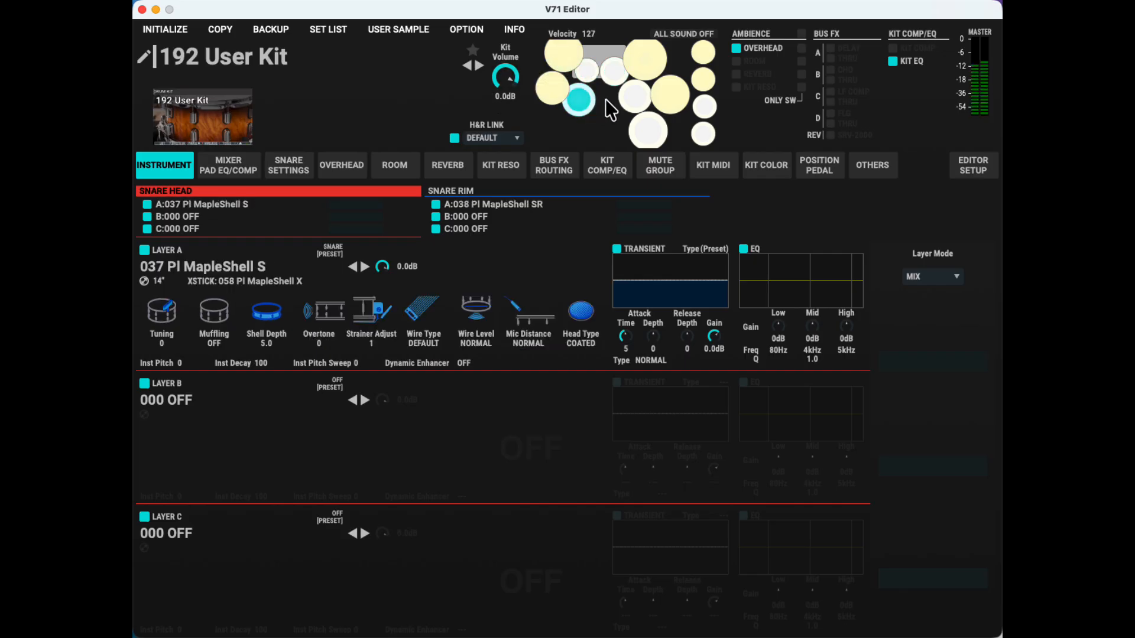
click(644, 72)
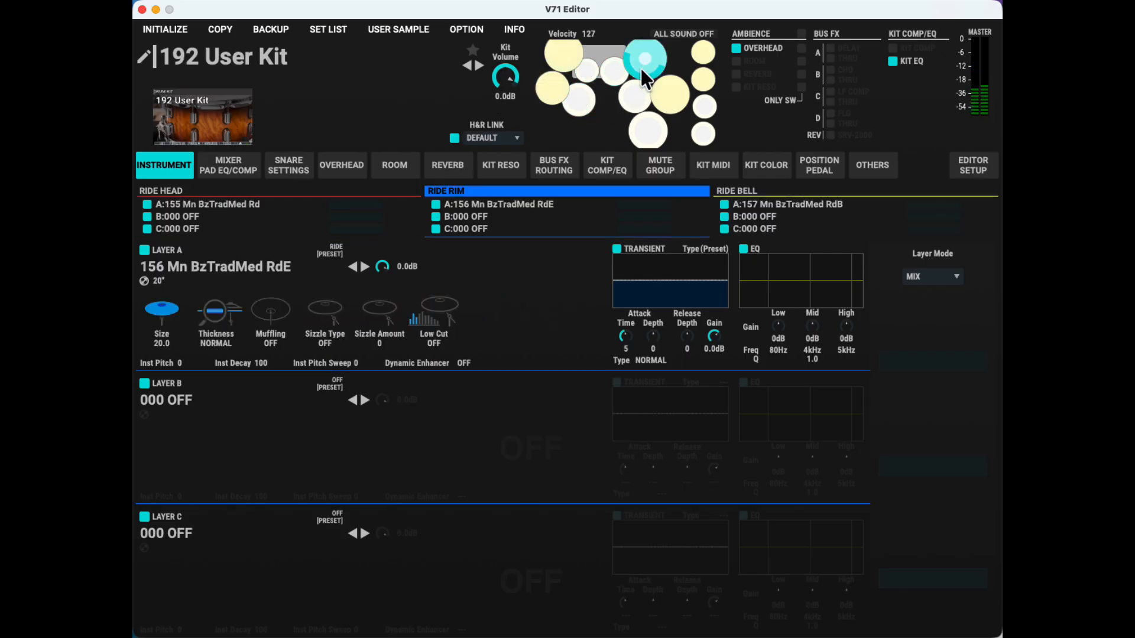
click(589, 104)
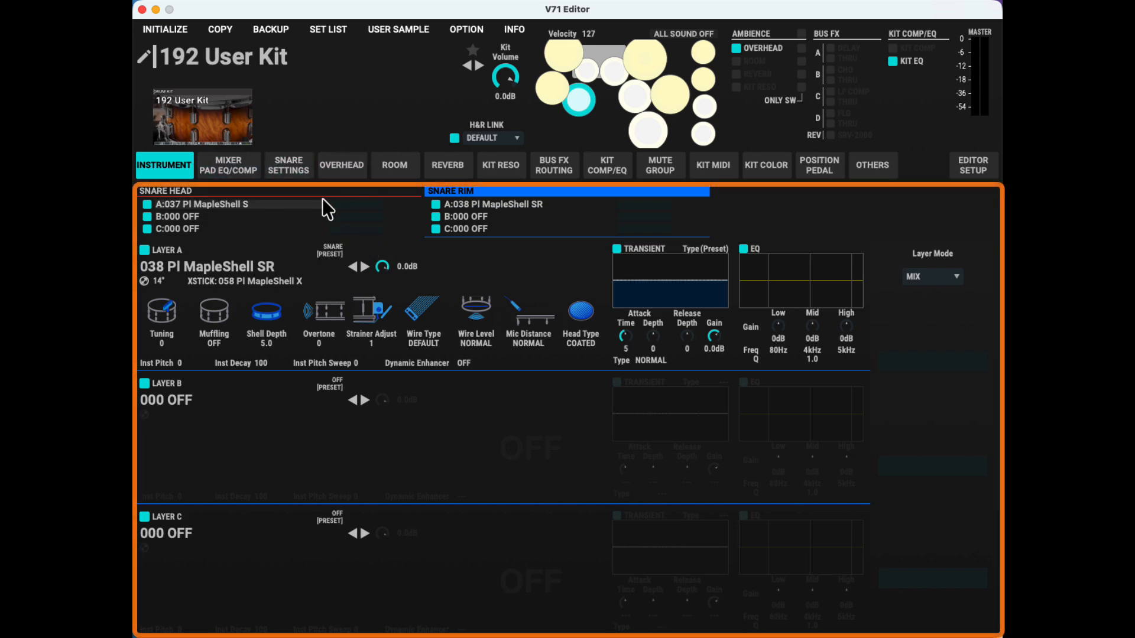
Look over the mixer, snare and editor setup pages, and return to the instrument settings.
click(229, 166)
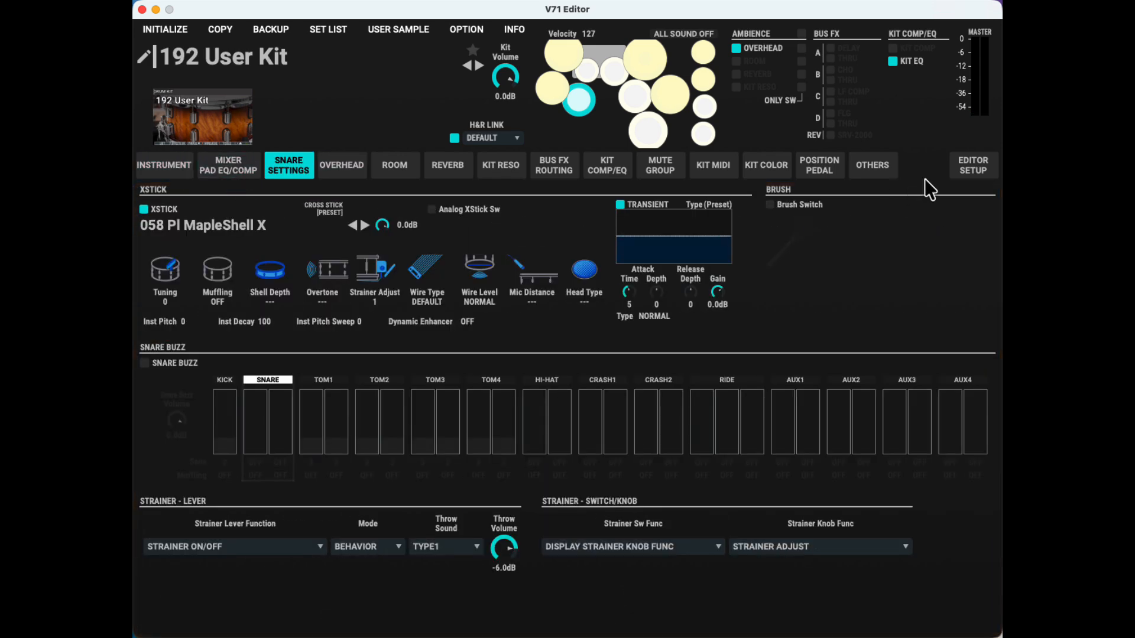
click(971, 175)
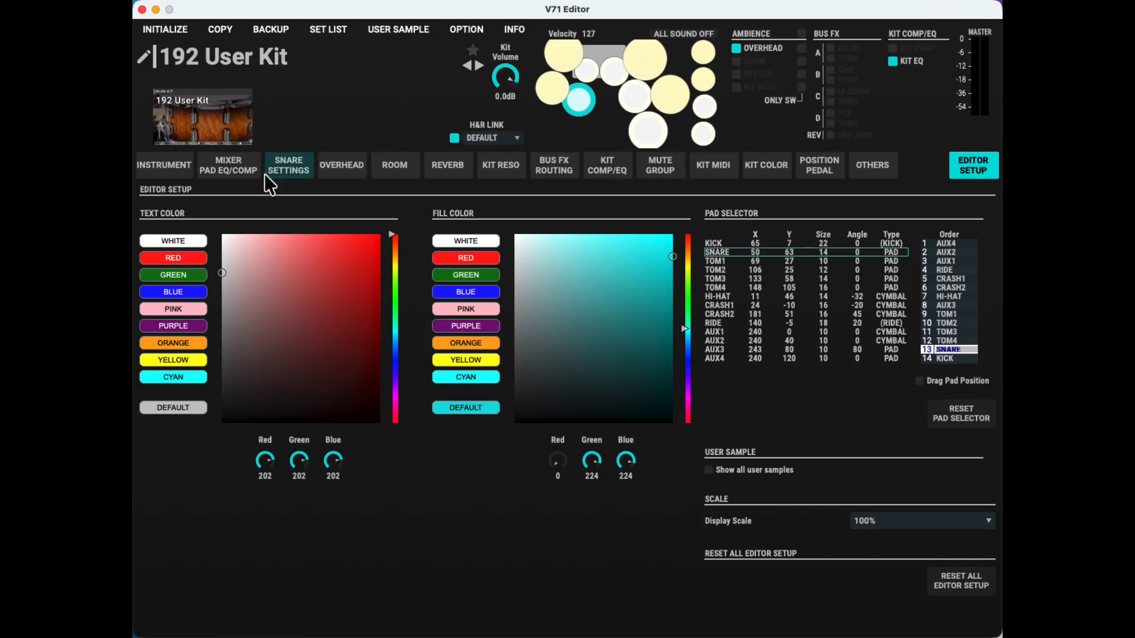
click(165, 170)
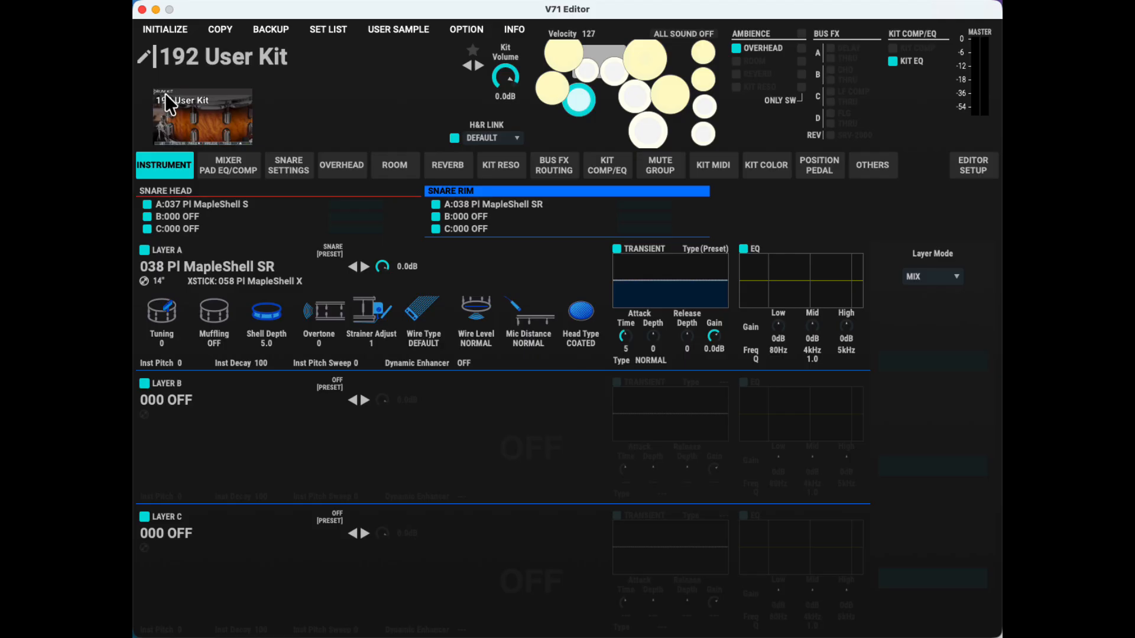
Rename kit 192 as "V71 Editor Demo" with the sub name "Gtr&Bass Start - brk > Gtr Solo".
click(143, 57)
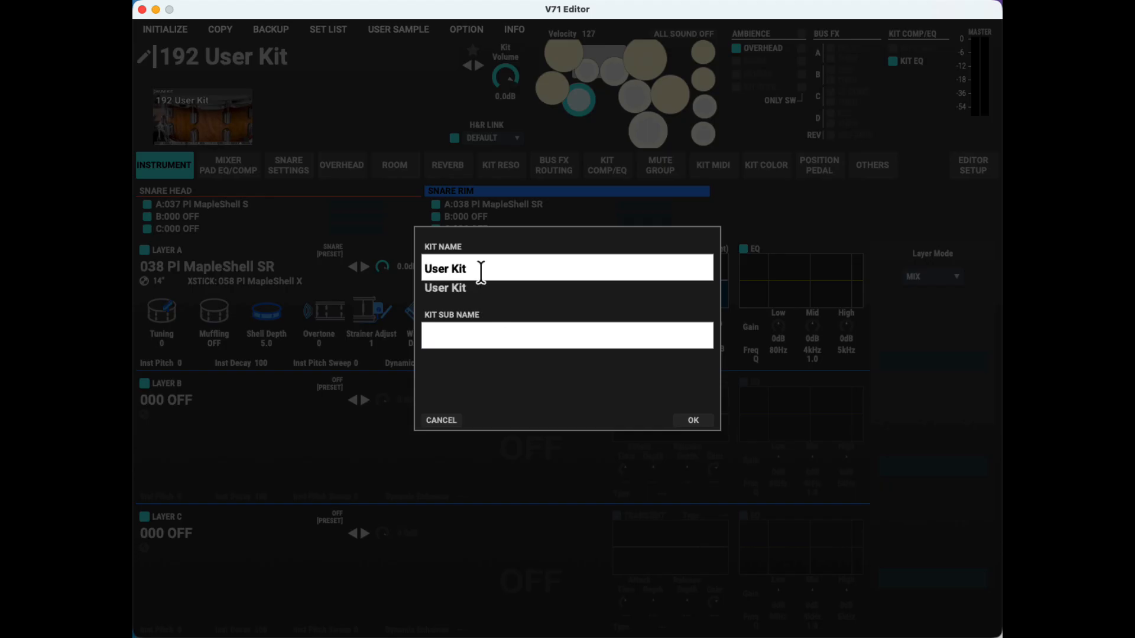
drag(480, 272, 393, 267)
text(V71)
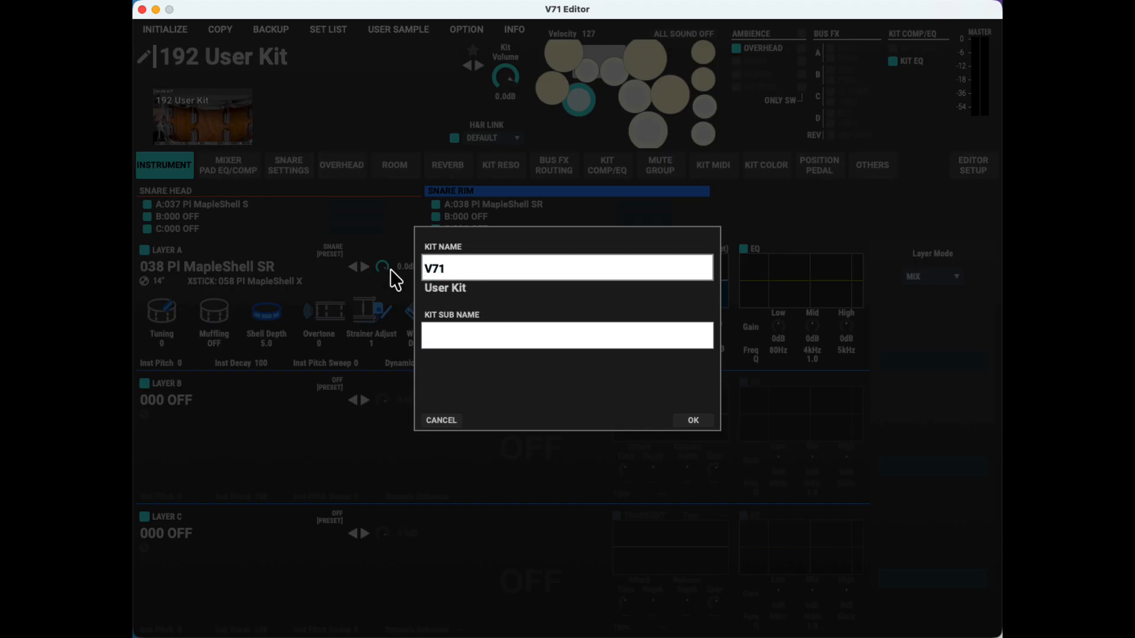
text( Editor Demo)
key(Tab)
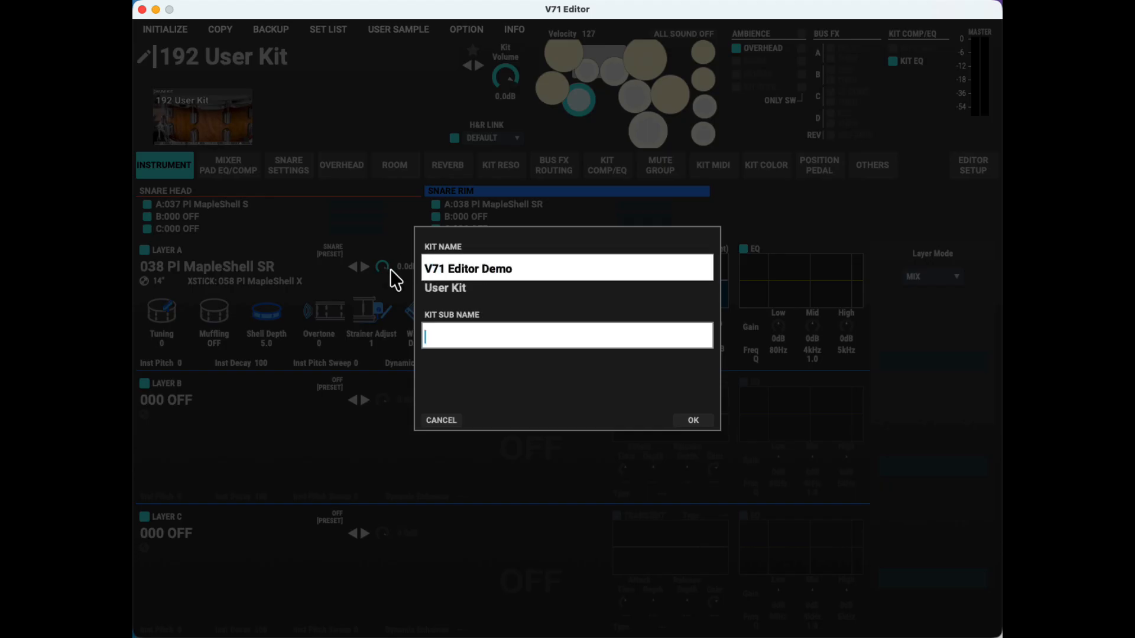
text(Gtr&Bass Start - brk > G)
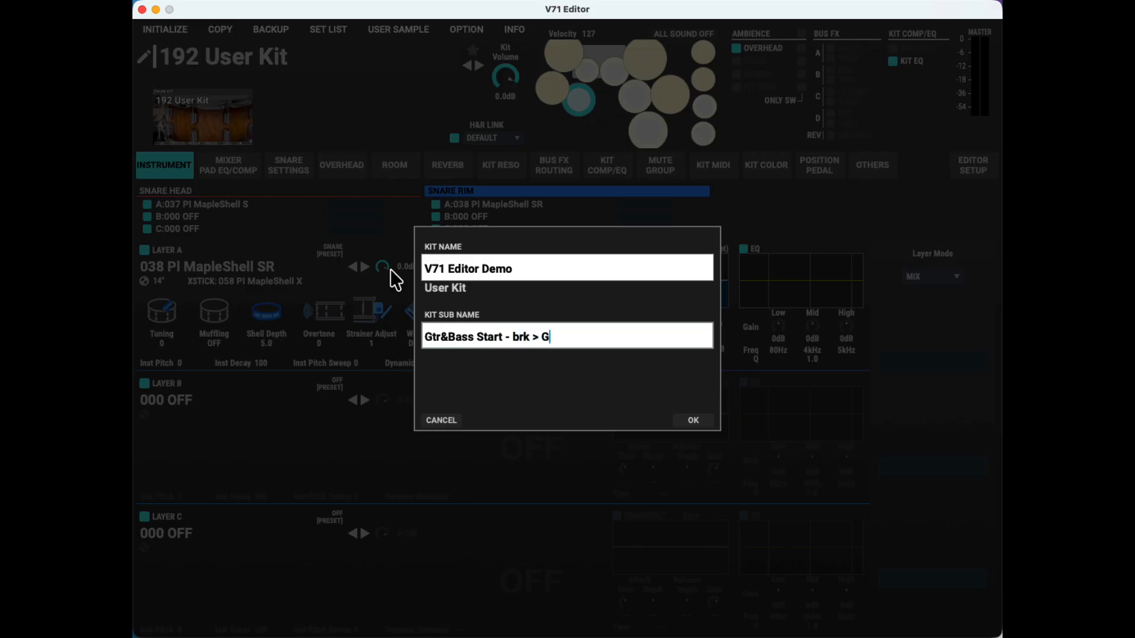
text(tr Solo)
click(697, 419)
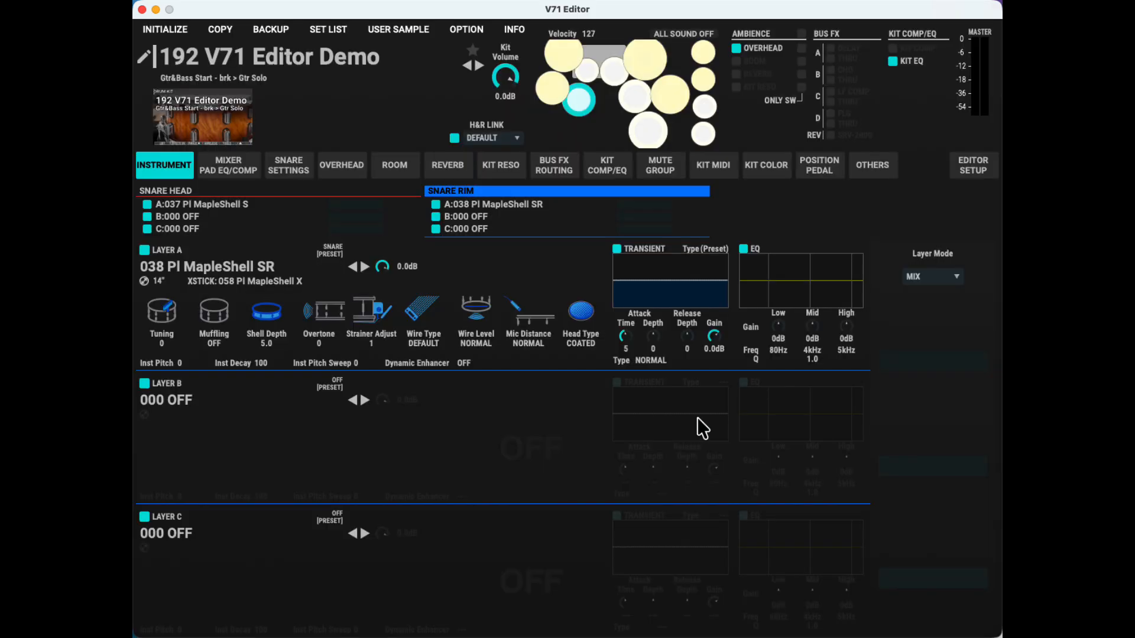
Import an image file from the FullCircleSets folder as the kit image and check its preview.
drag(134, 264, 218, 113)
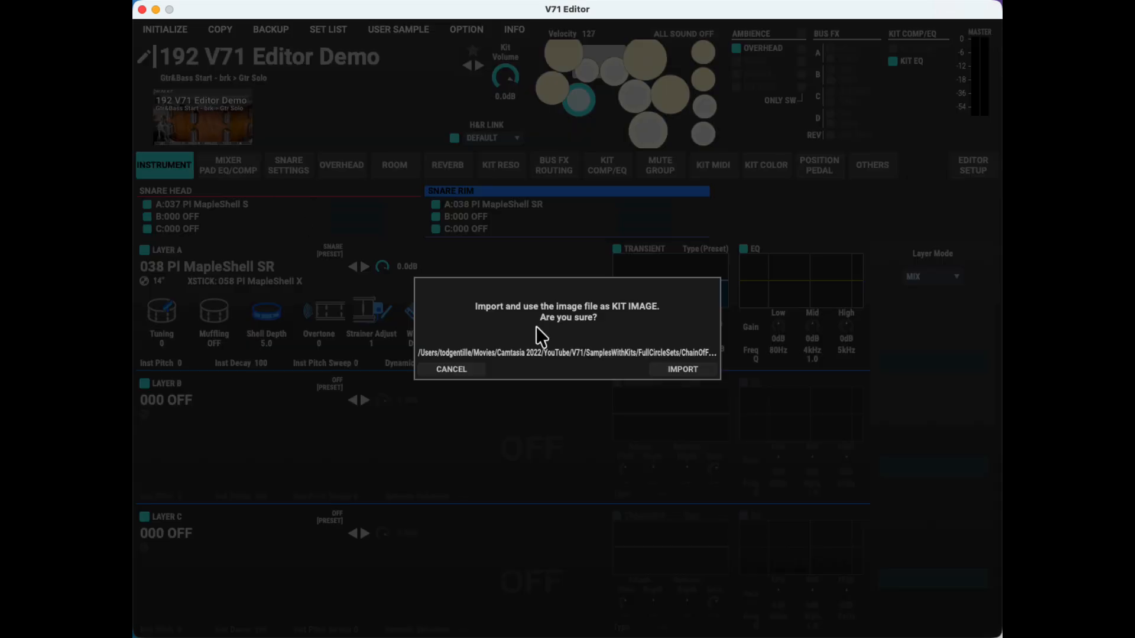
click(685, 368)
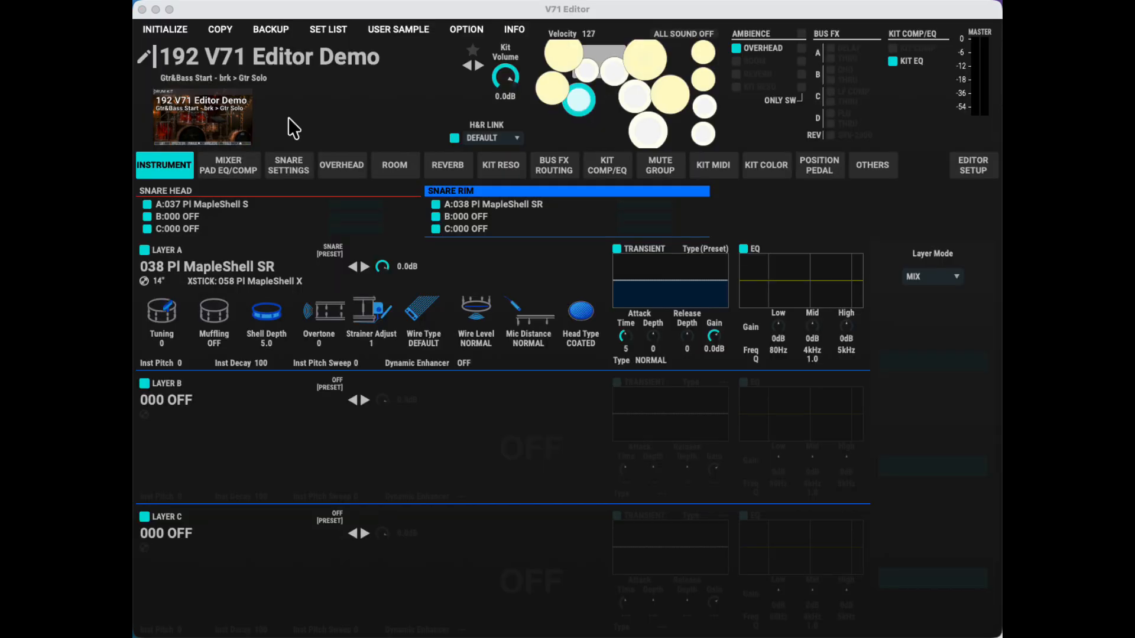
click(215, 115)
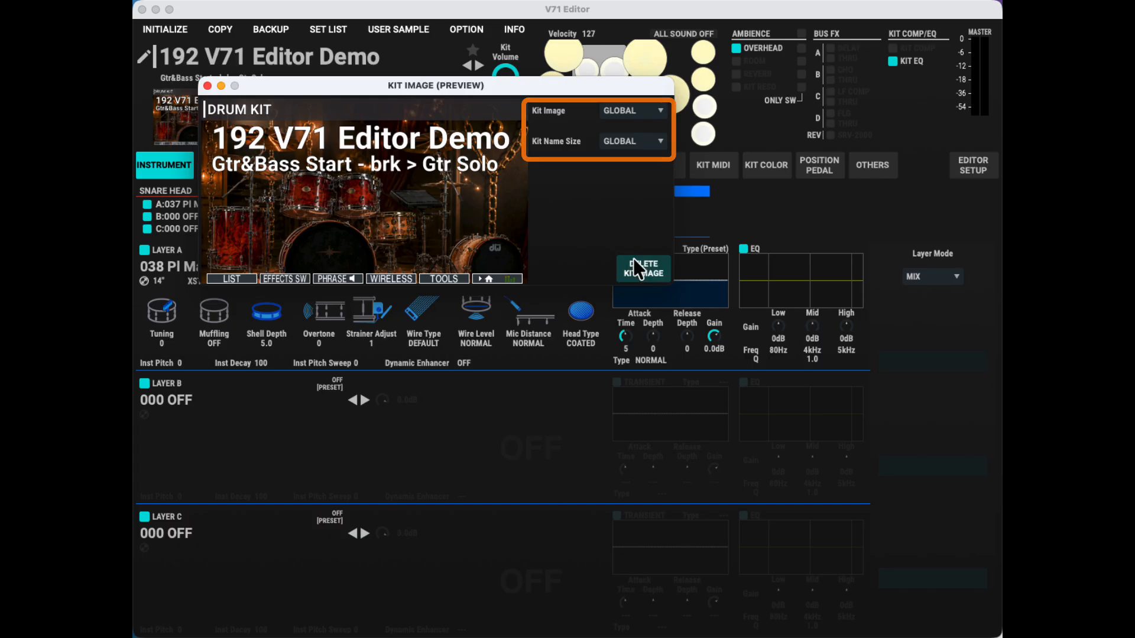
click(203, 84)
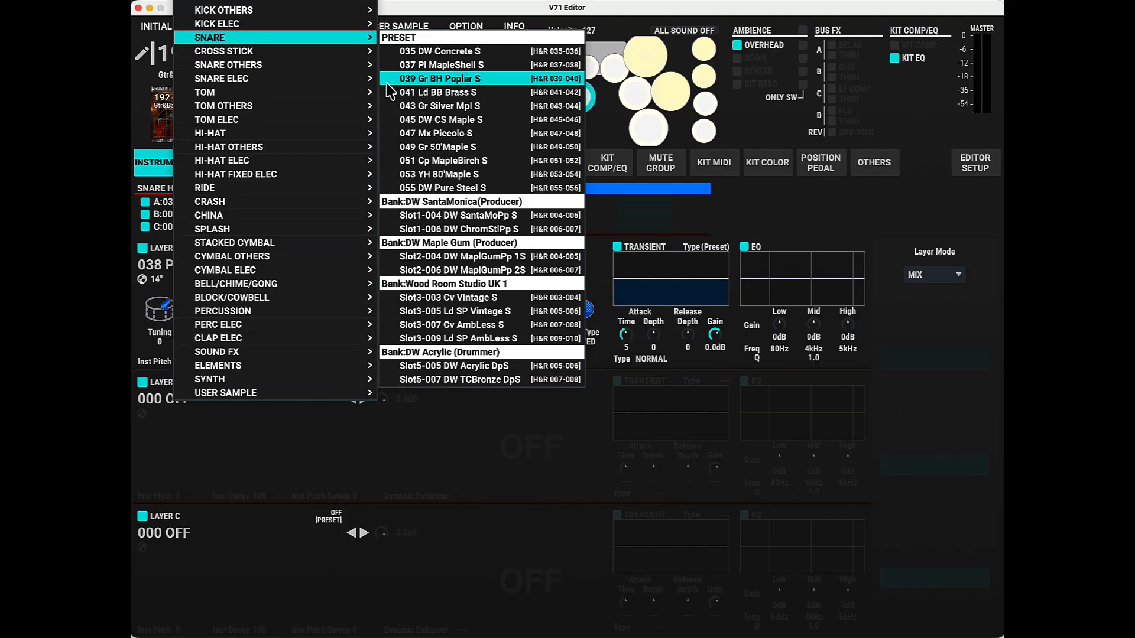
Assign Slot5-007 DW TCBronze DpS to the snare's layer B and Slot2-010 DW MaplGumPp T1 to tom 1's layer B.
click(490, 387)
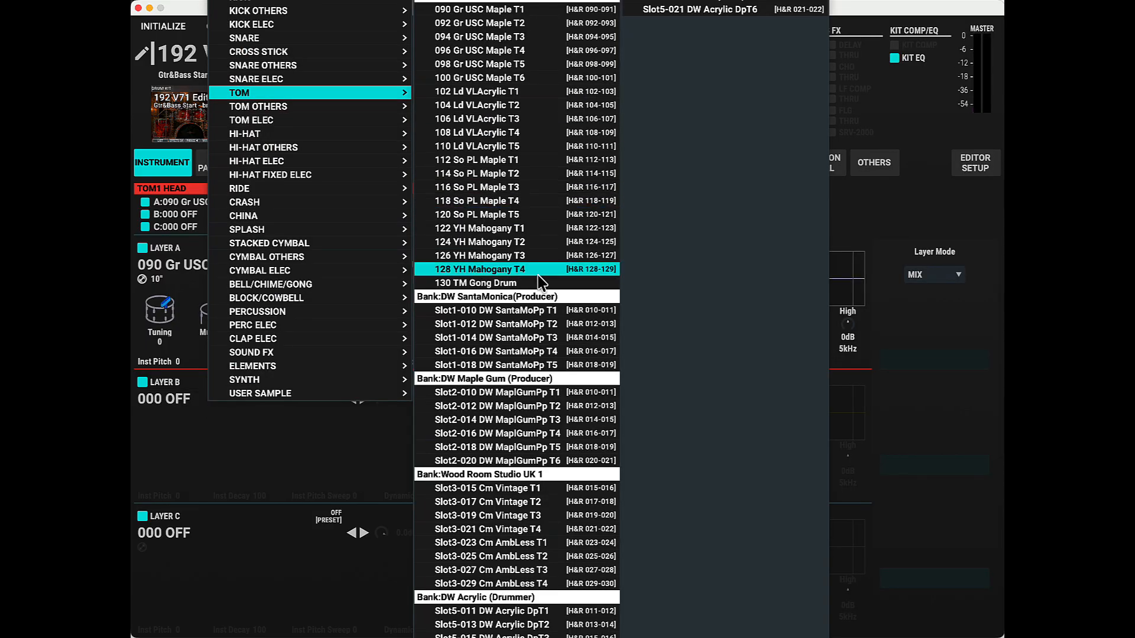
click(497, 392)
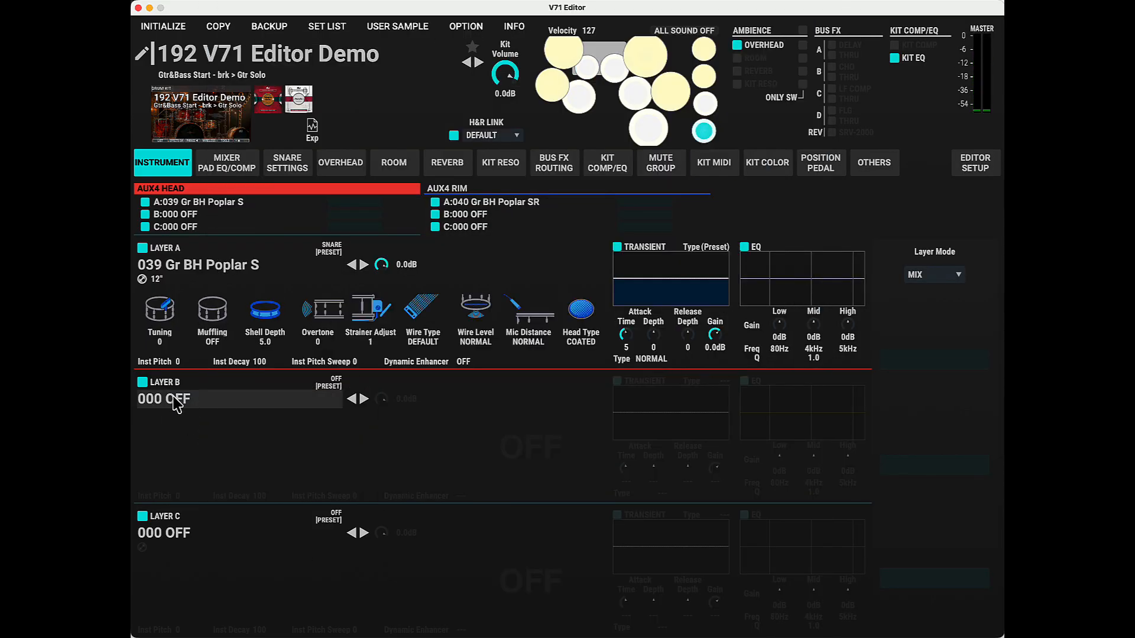
Assign the user sample U008 sfx-break-glass to layer B of the AUX4 pad.
click(169, 399)
mouse_move(266, 391)
click(431, 41)
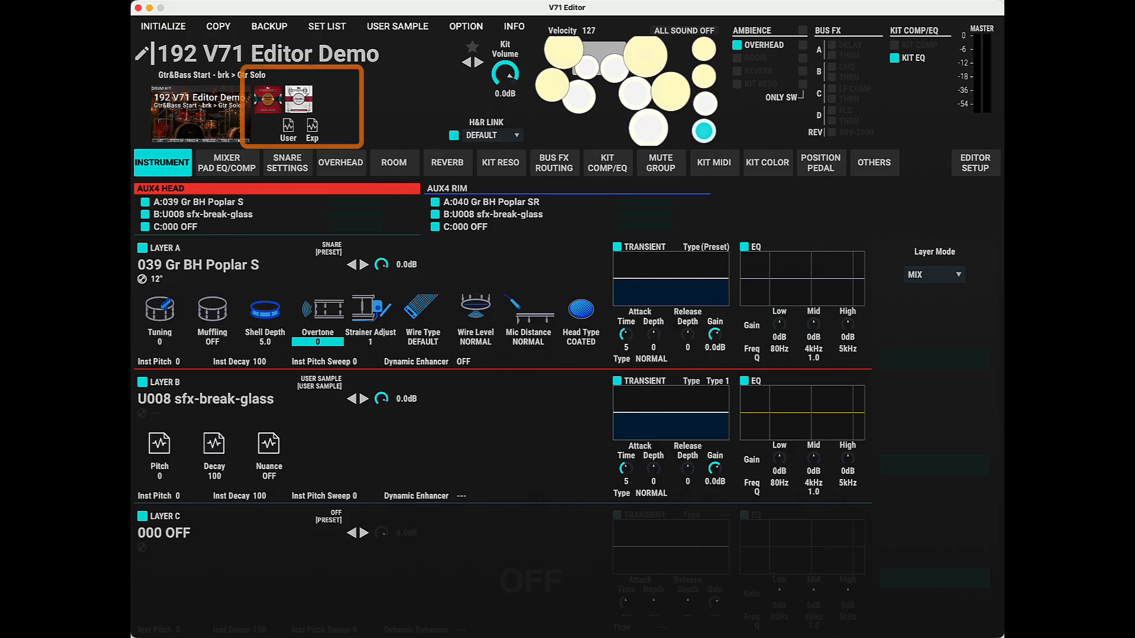
Use the kit's expansion and sample indicators to check which pads use those sounds.
click(266, 100)
click(313, 129)
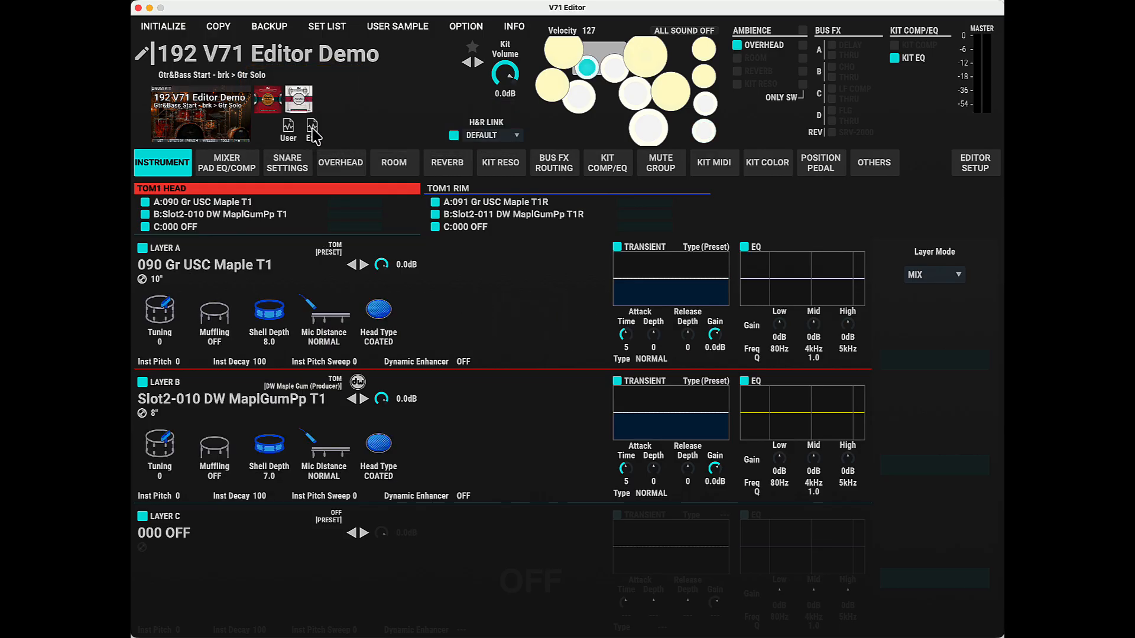
click(305, 105)
click(354, 129)
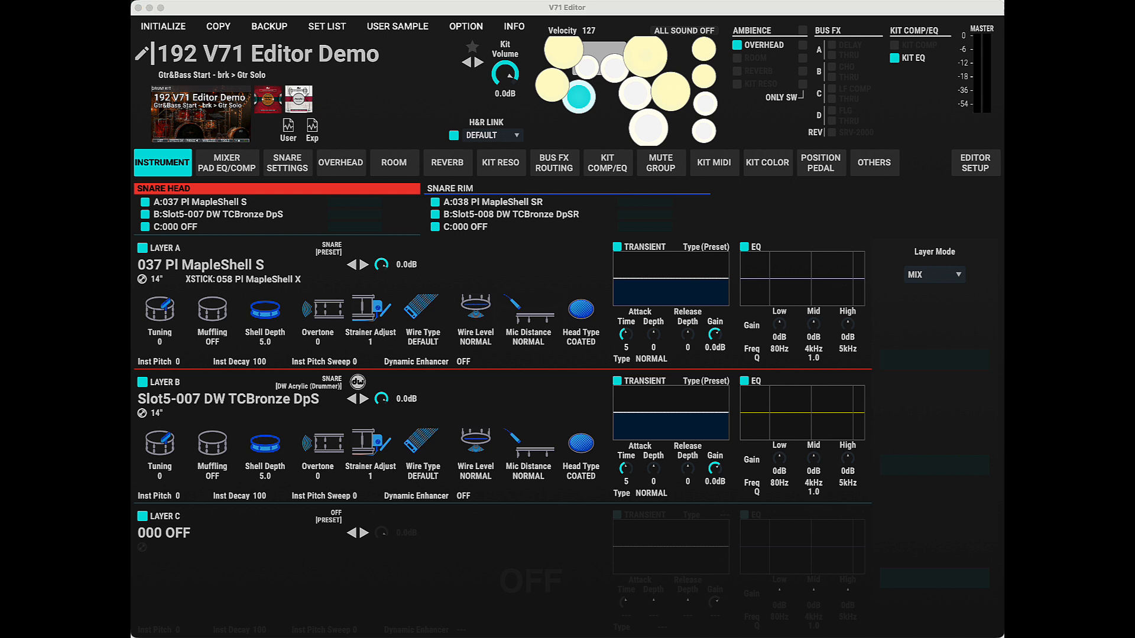
Enable the kit tempo at 120.0 and return to the instrument settings.
click(873, 168)
click(158, 233)
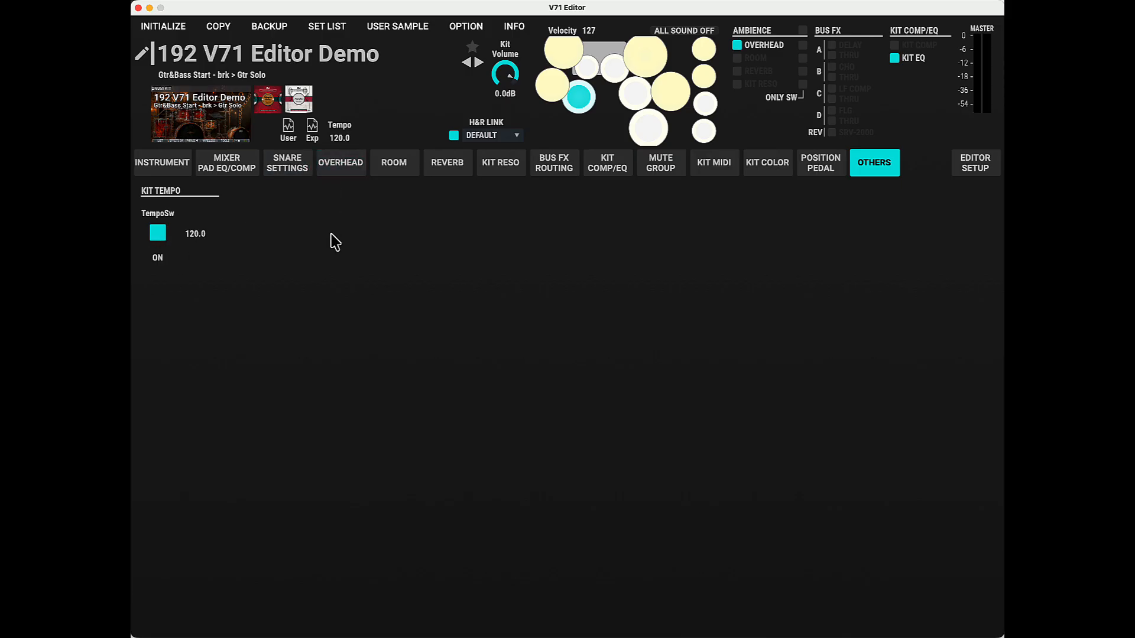
click(169, 164)
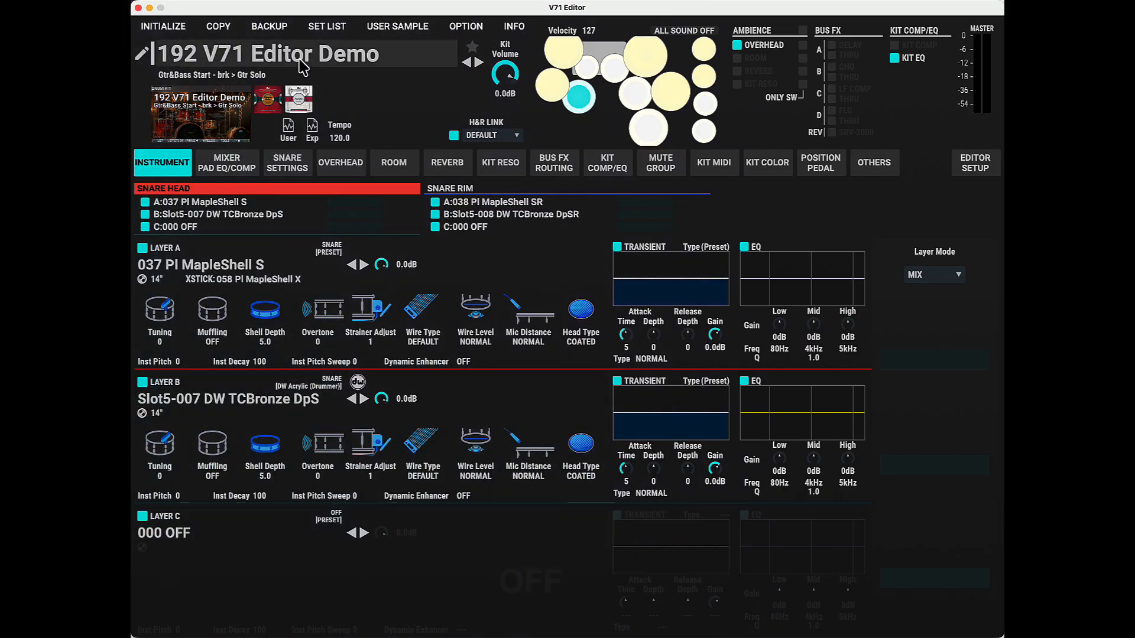
View the kit selection options, step forward through the neighbouring kits, and return to kit 192.
click(303, 59)
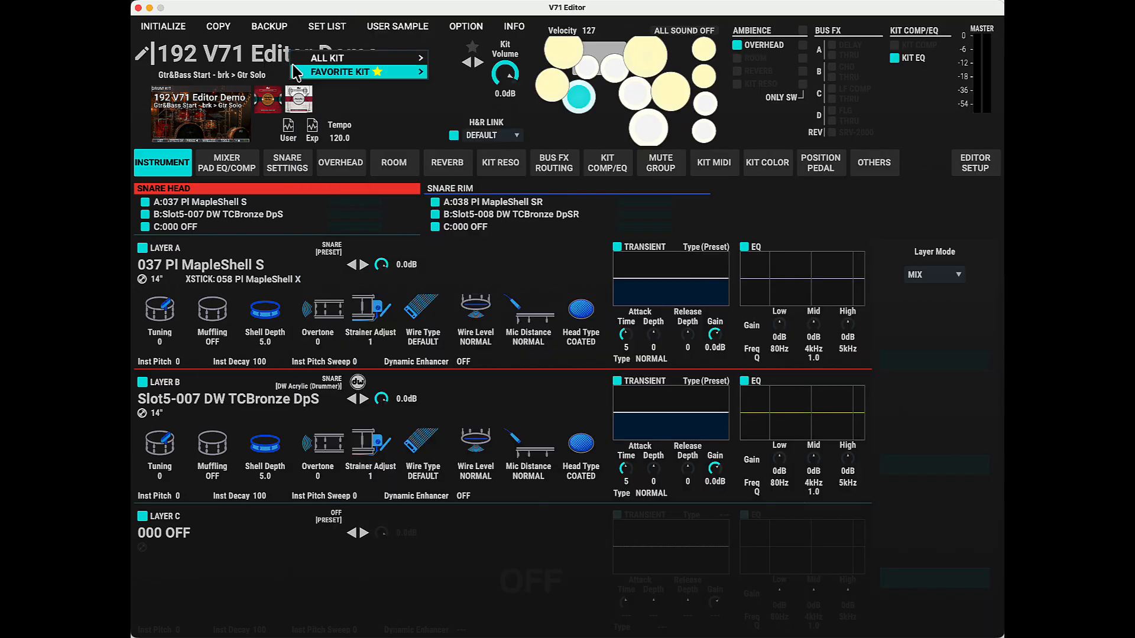
mouse_move(302, 74)
click(223, 55)
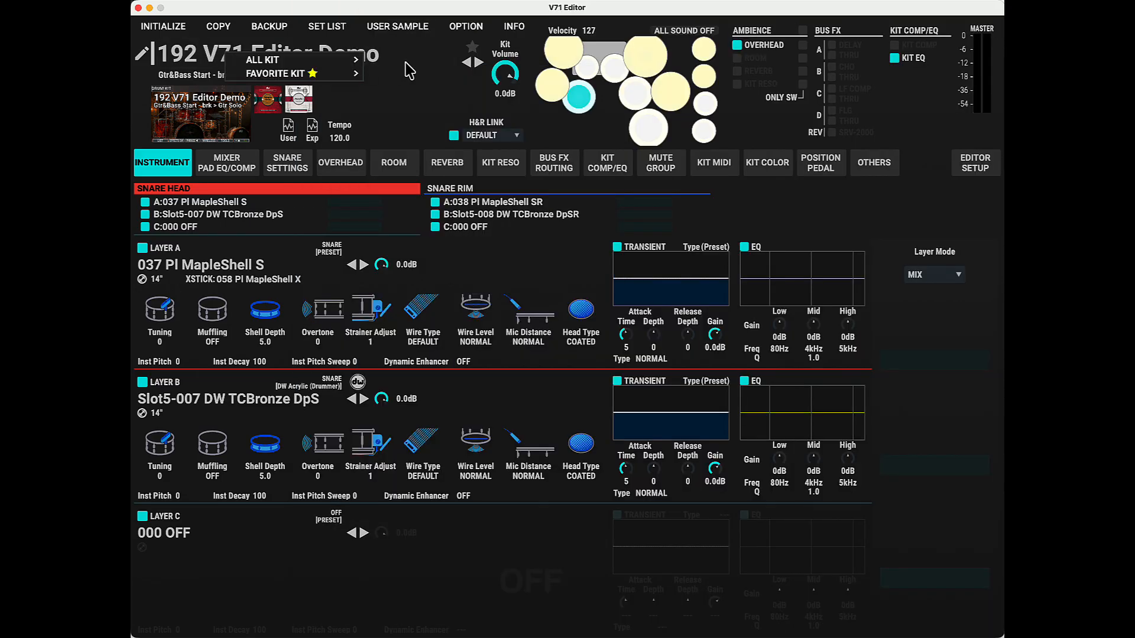
click(479, 63)
click(478, 63)
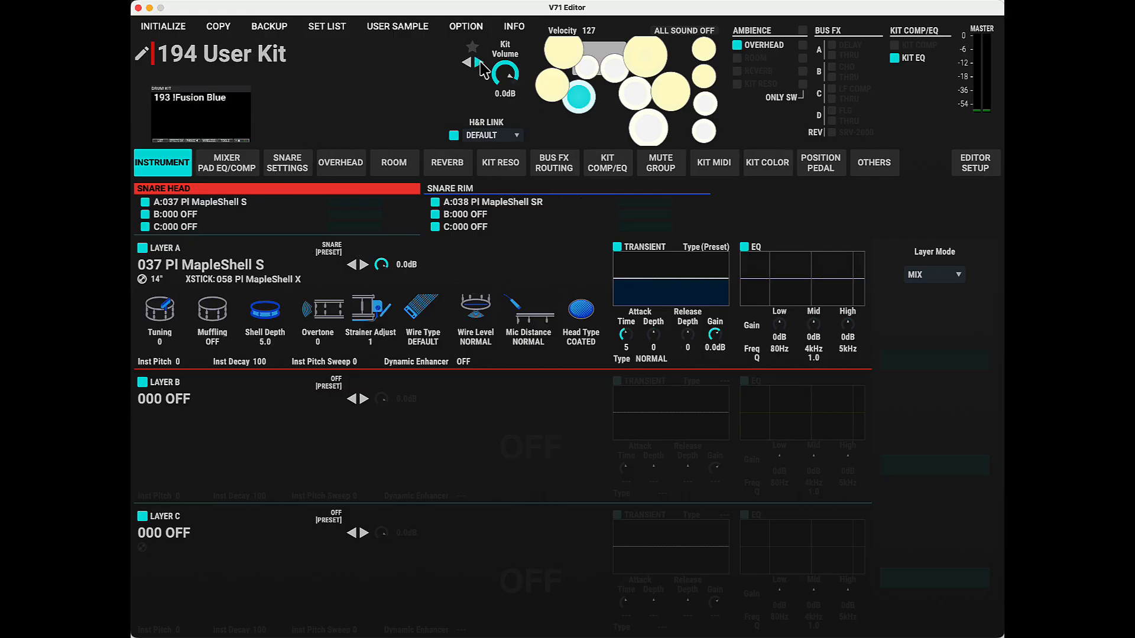
click(478, 63)
click(467, 63)
click(467, 62)
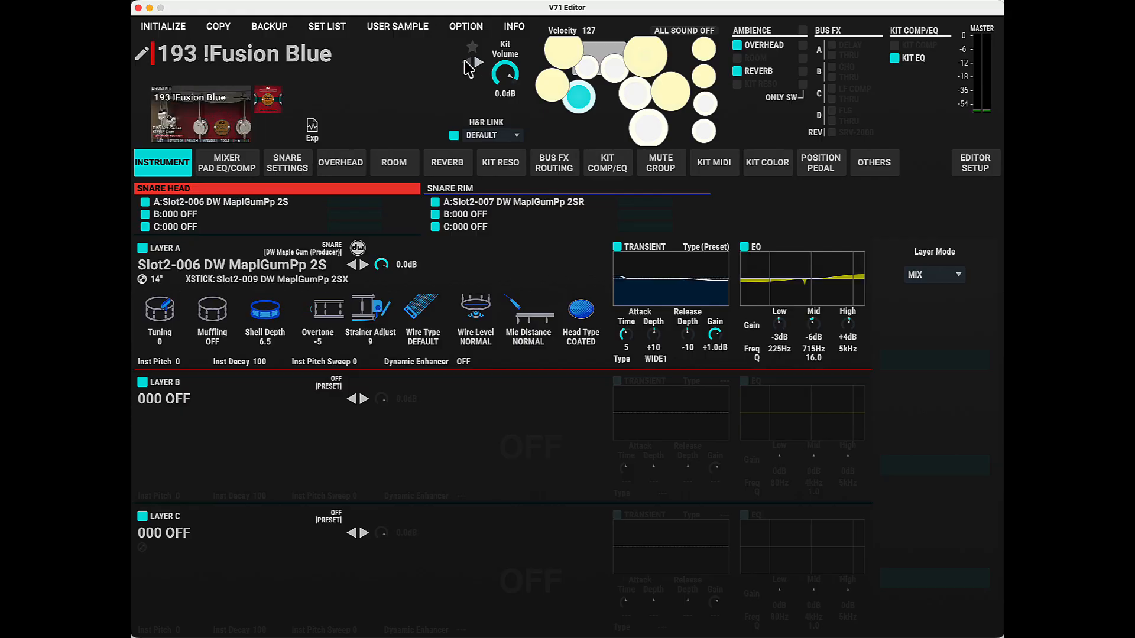
click(467, 63)
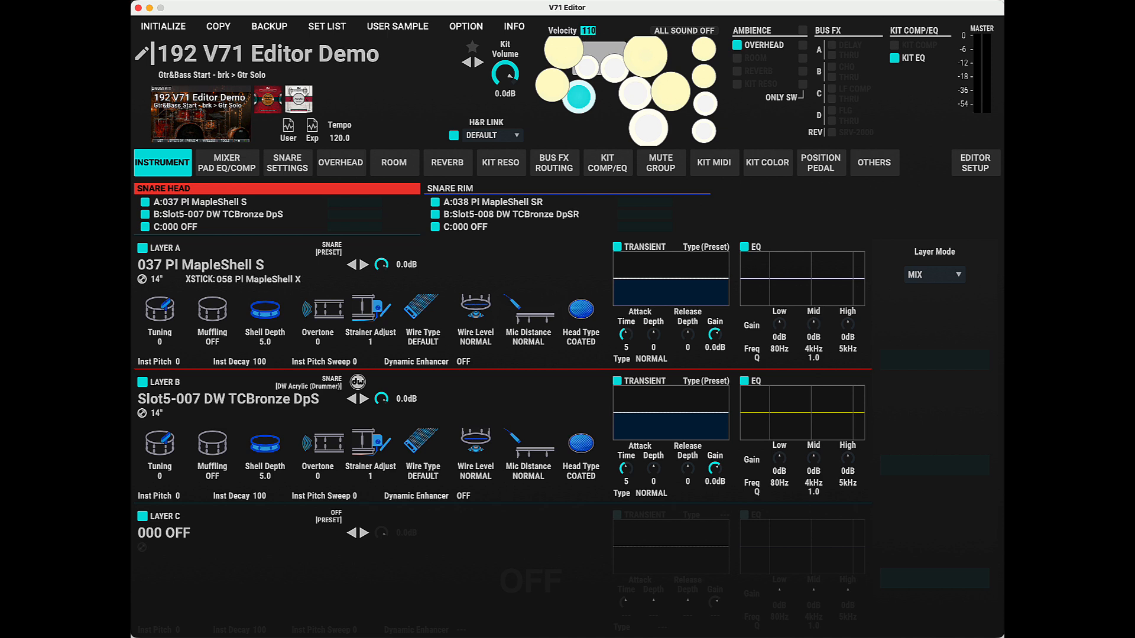
Audition the tom 1 pad at velocity 110 and stop all sounds.
click(587, 68)
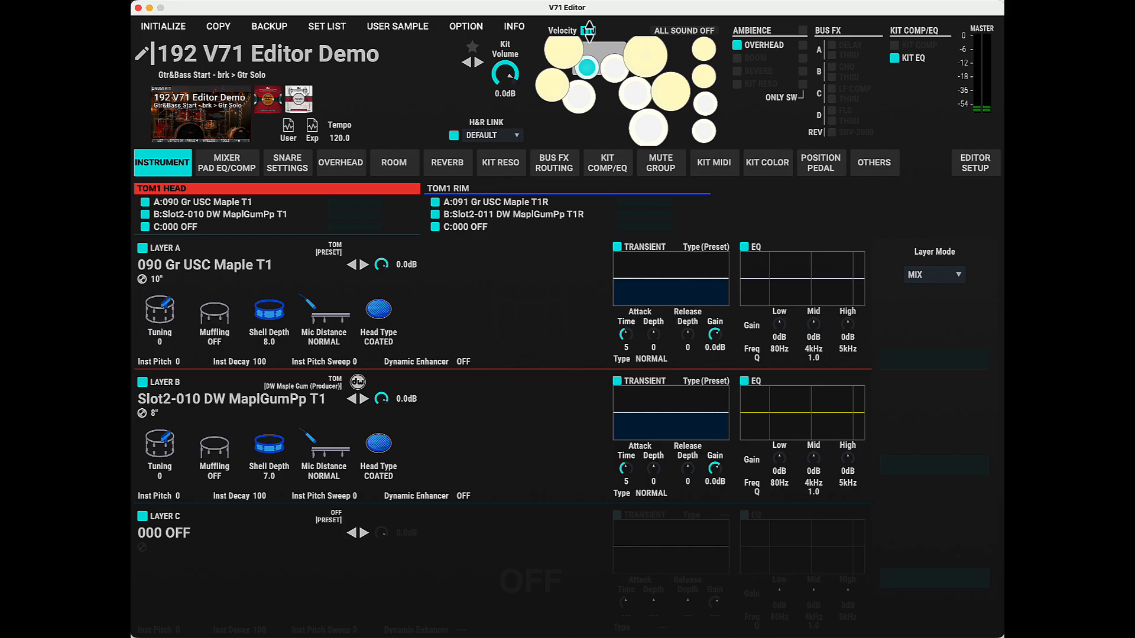
click(682, 29)
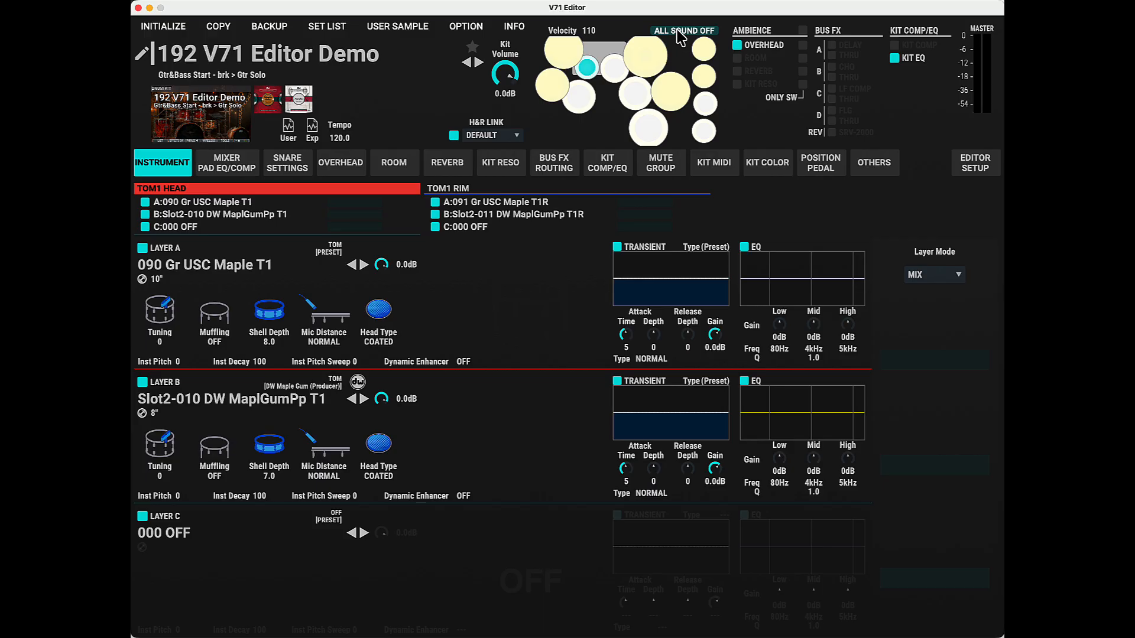
Toggle the head and rim link, set its mode to BALANCE, and leave the link off.
click(453, 136)
click(453, 136)
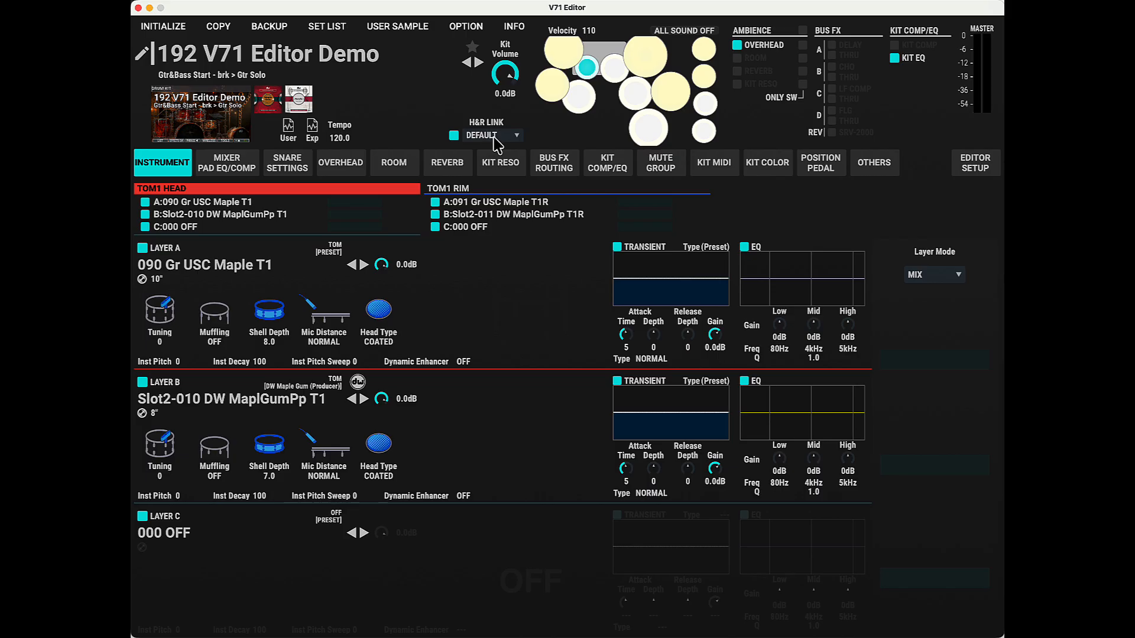
click(494, 135)
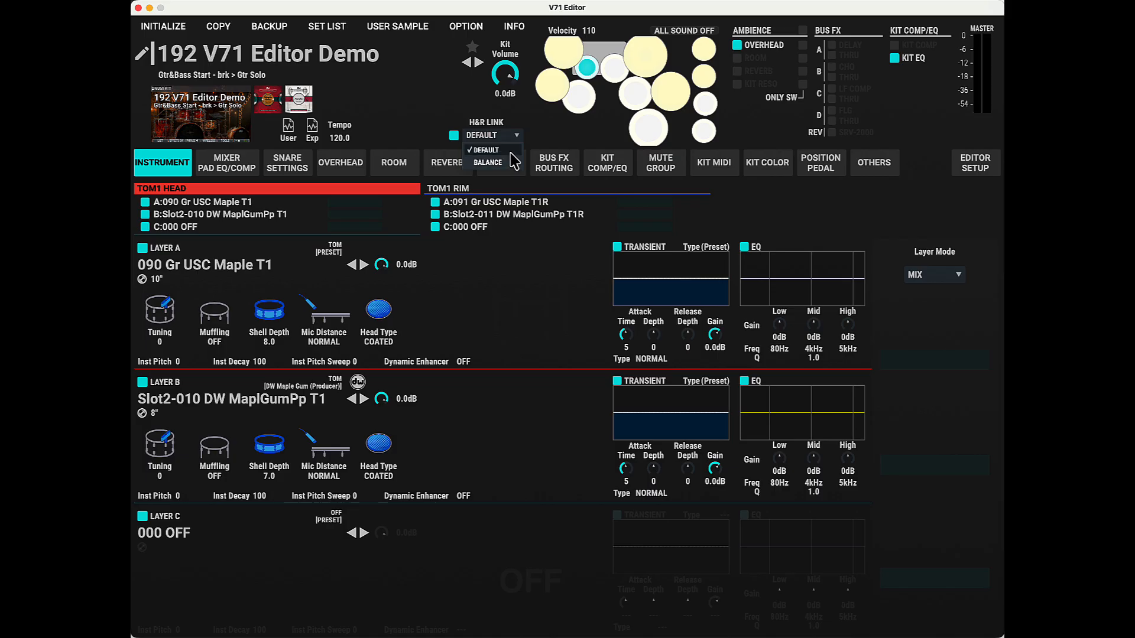
click(512, 150)
click(453, 135)
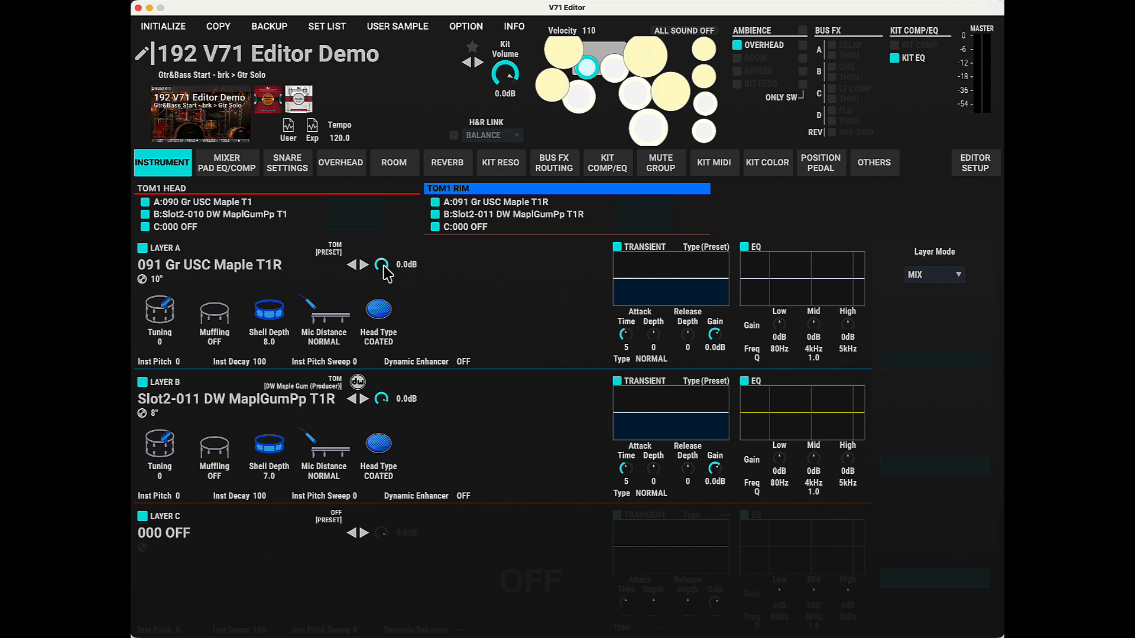
Lower the tom 1 rim's layer A volume to -3.0 dB and reset the head's layer A volume to 0.0 dB.
drag(383, 267, 383, 275)
click(383, 189)
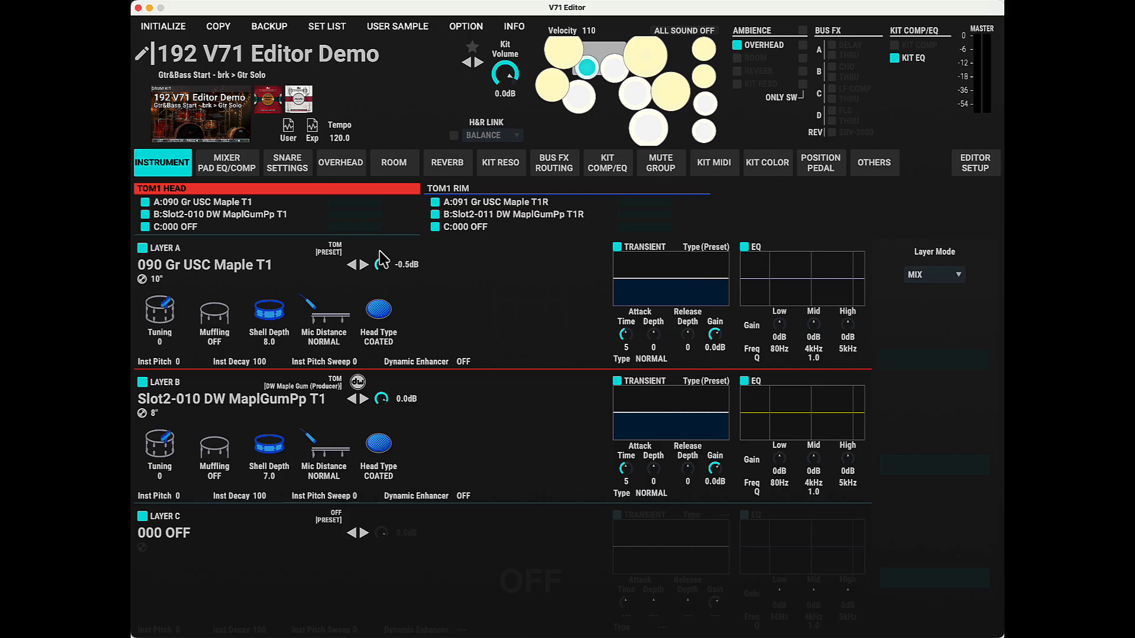
double_click(381, 264)
With the head and rim link on in DEFAULT mode, lower the tom 1 head's layer A volume to -0.5 dB and compare it with the rim.
click(455, 134)
click(454, 135)
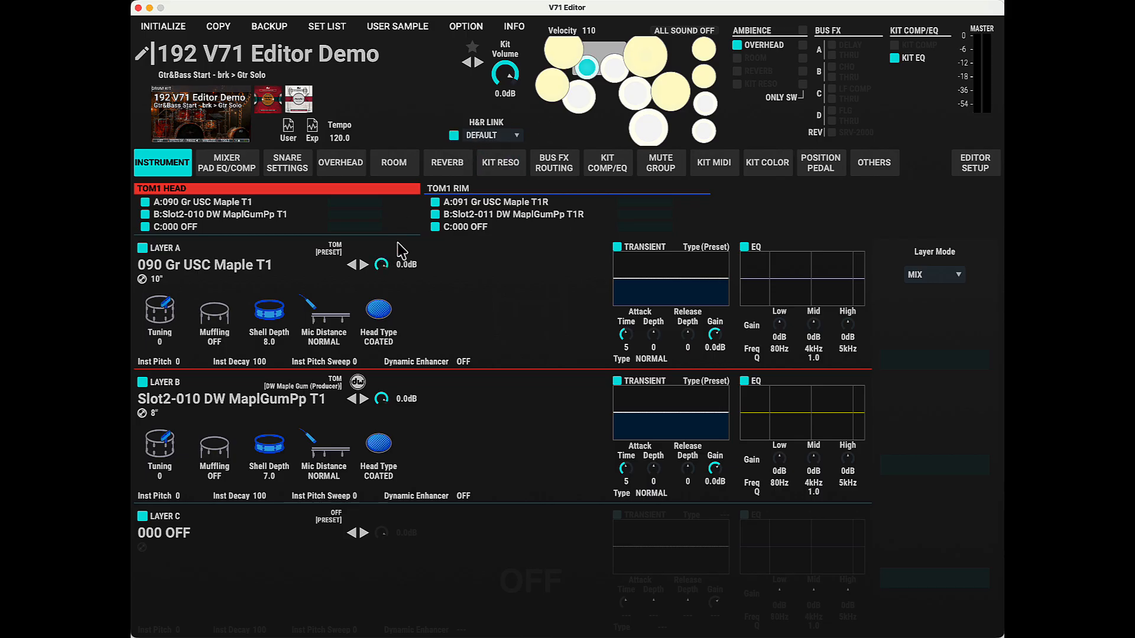
click(470, 189)
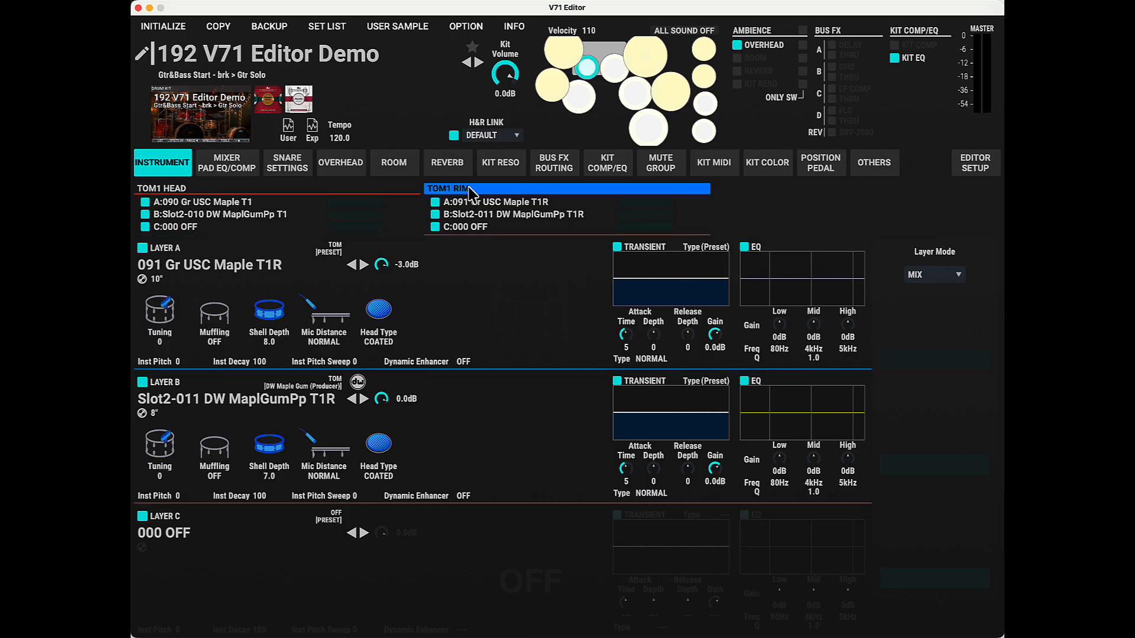
click(374, 188)
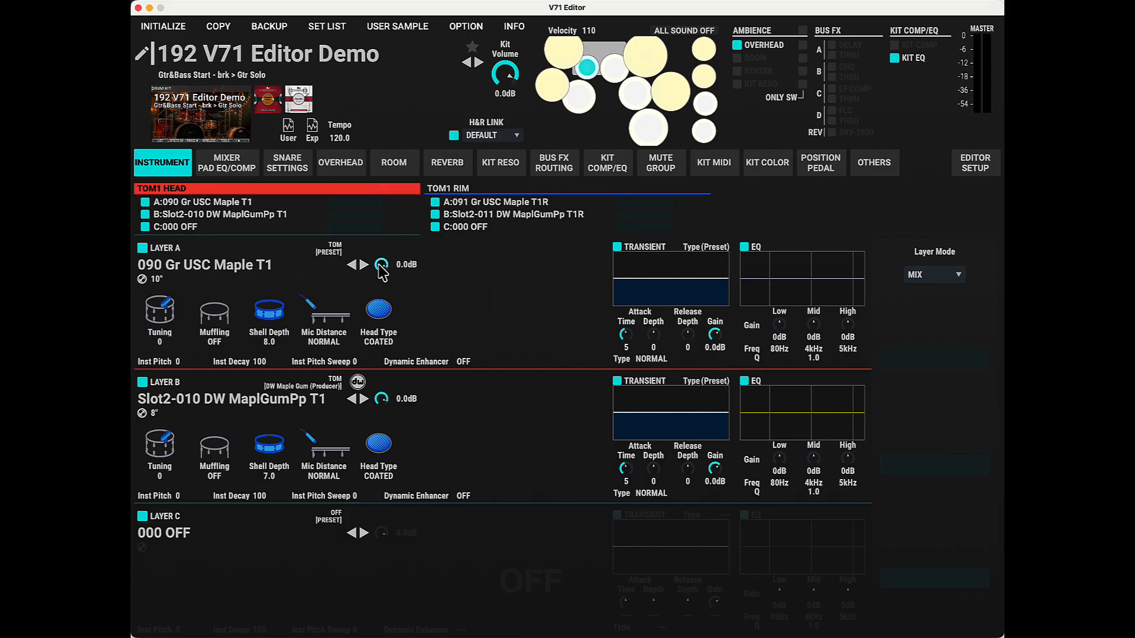
scroll(380, 267, down, 1)
click(450, 189)
click(374, 191)
Set the link mode to BALANCE, then with the link off set tom 1's layer A volumes to 0.0 dB (head) and -3.0 dB (rim).
click(509, 135)
click(501, 168)
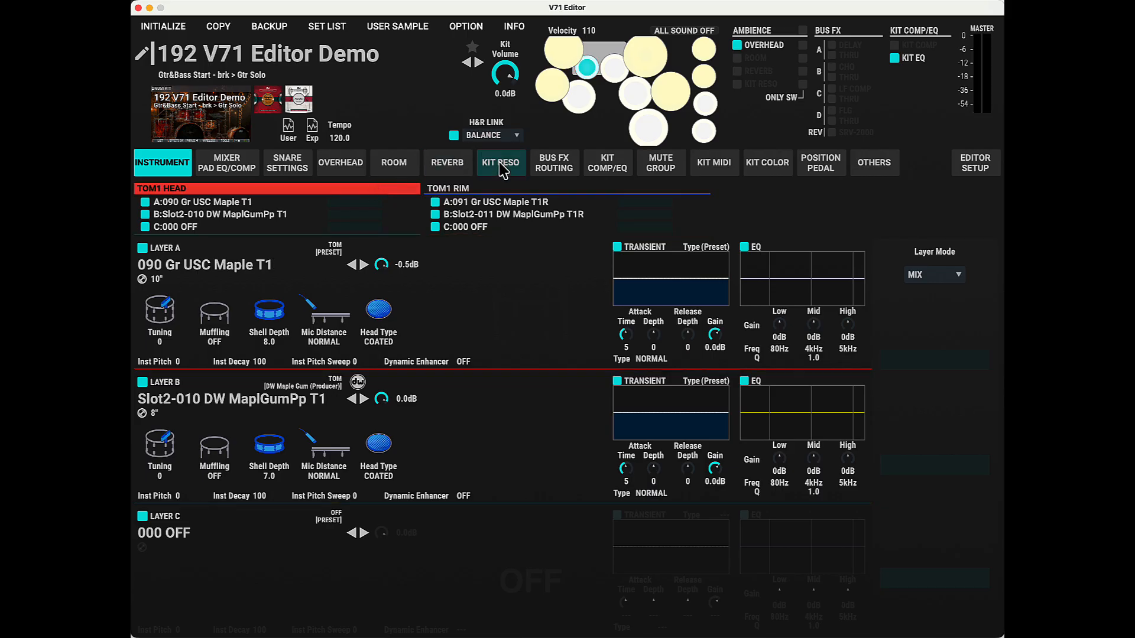
click(454, 136)
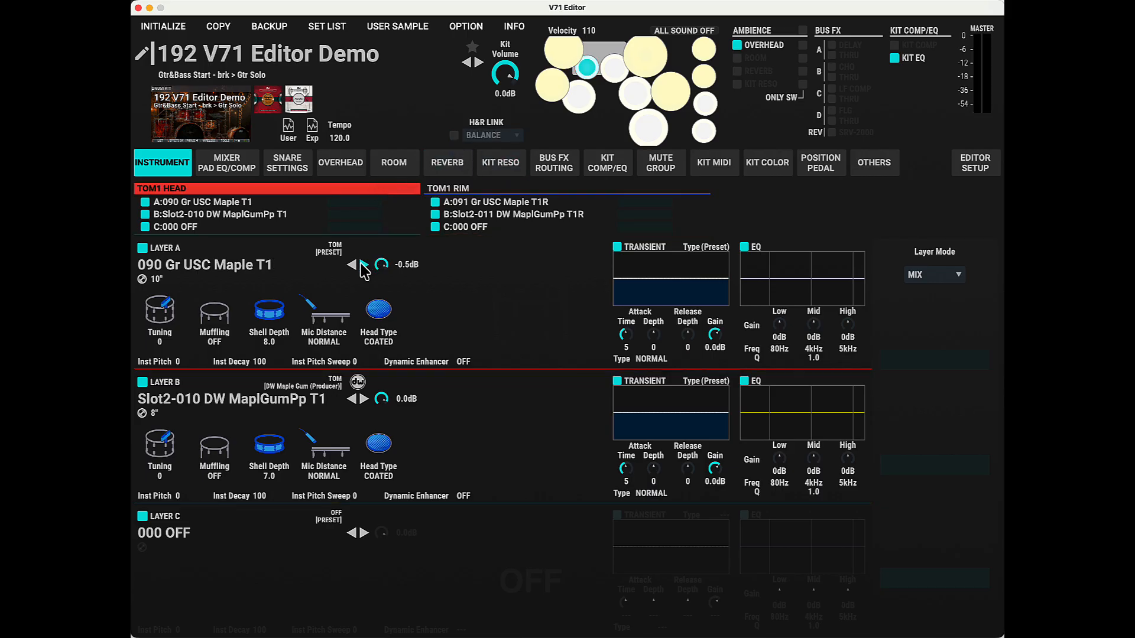
double_click(383, 265)
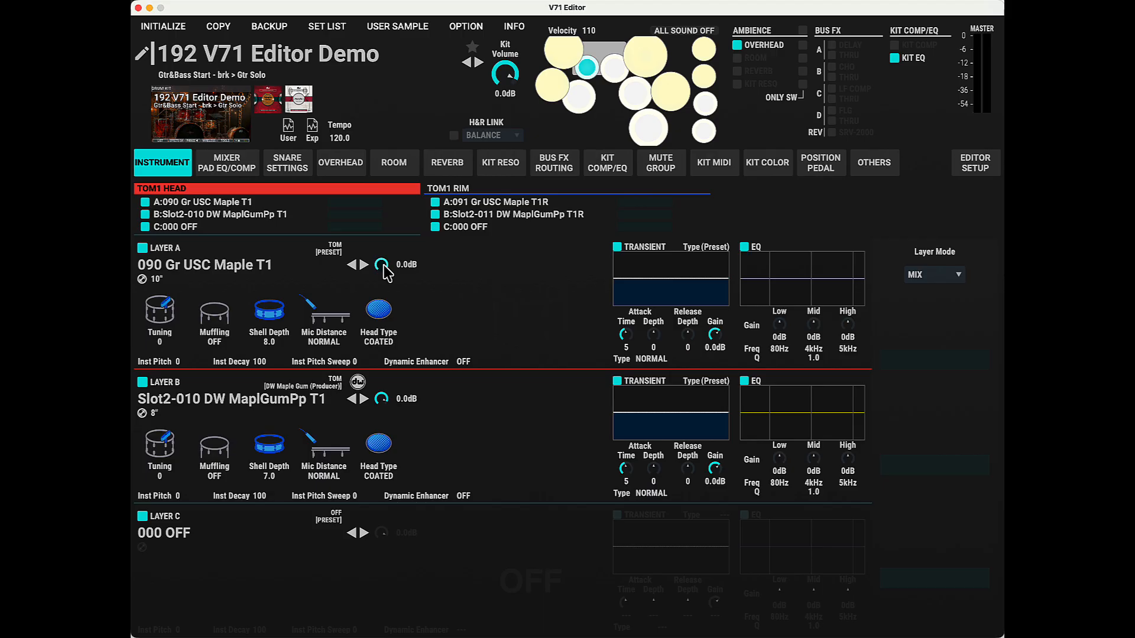
click(460, 192)
drag(378, 269, 379, 273)
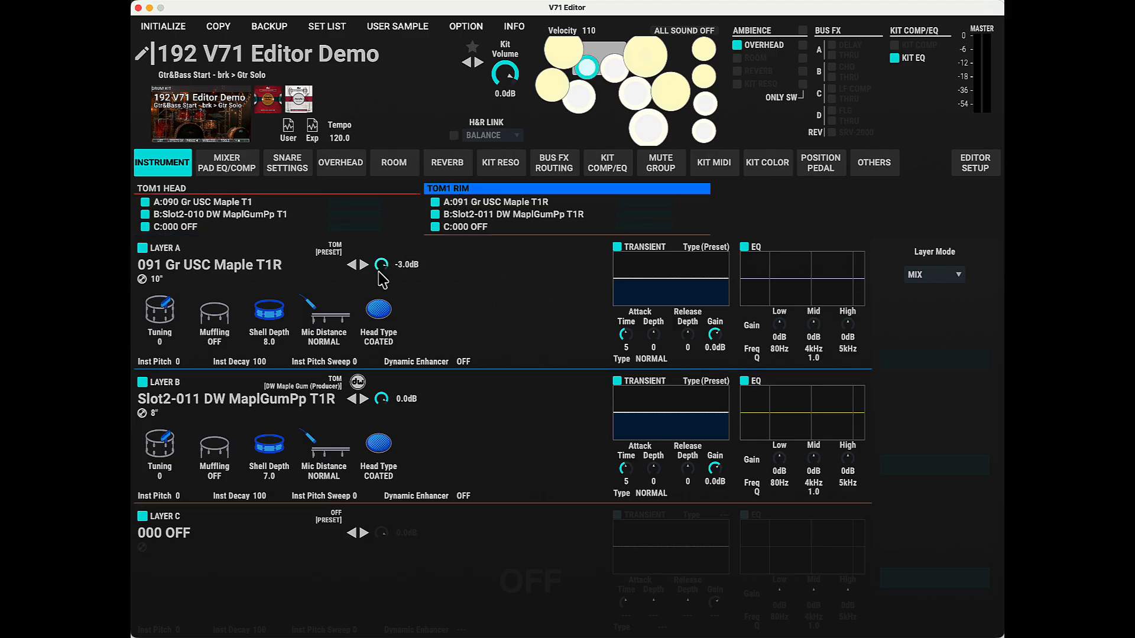
Turn the head and rim link back on, raise the tom 1 head's layer A volume to +1.0 dB, and check the rim's level.
click(454, 136)
click(329, 195)
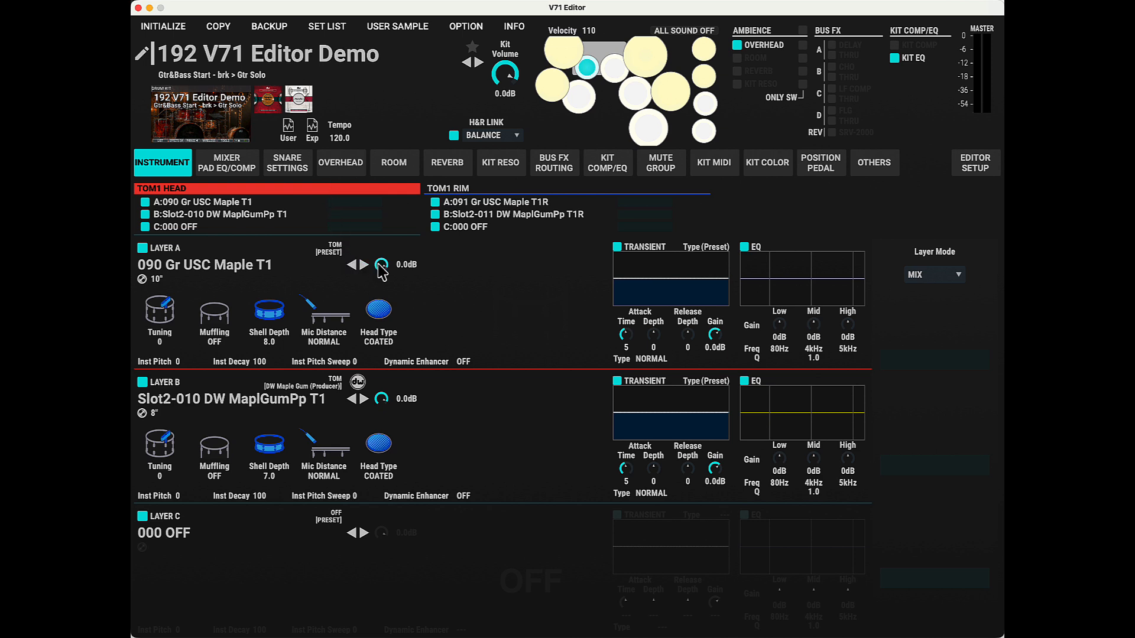
scroll(381, 266, up, 1)
click(444, 189)
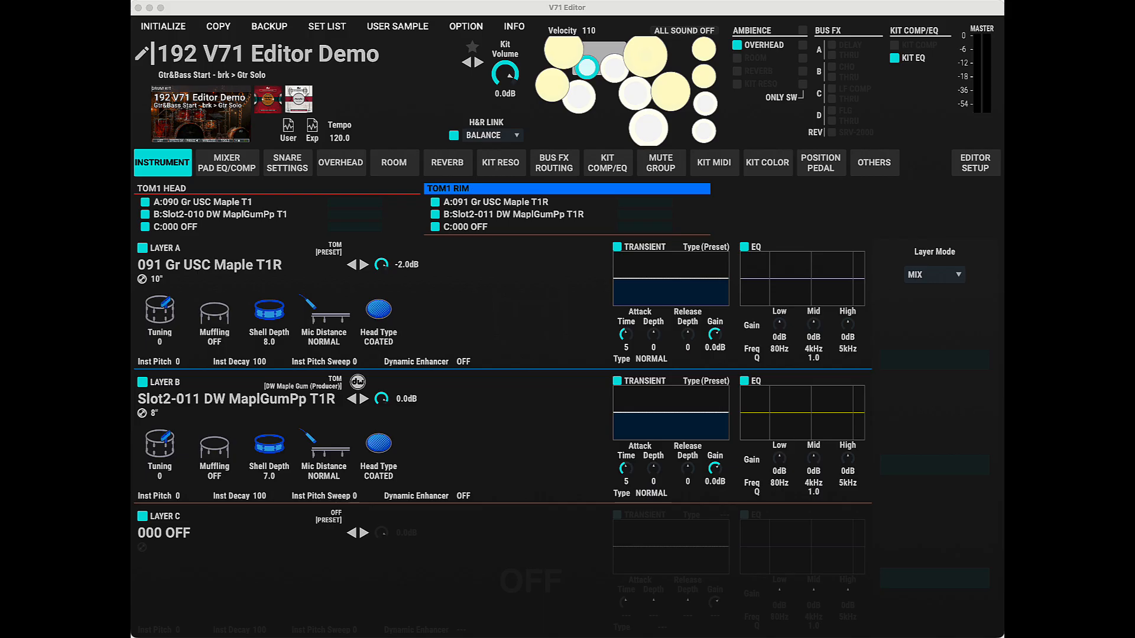
Audition the head and rim of the snare and tom 1, and view tom 1's head and rim settings.
click(580, 99)
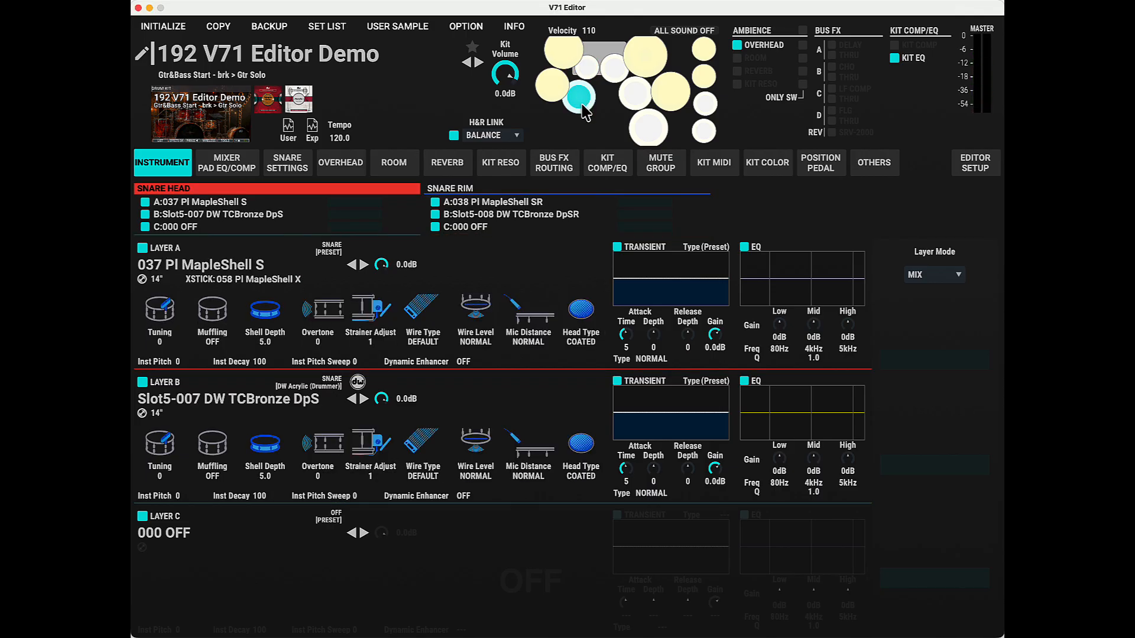
click(584, 116)
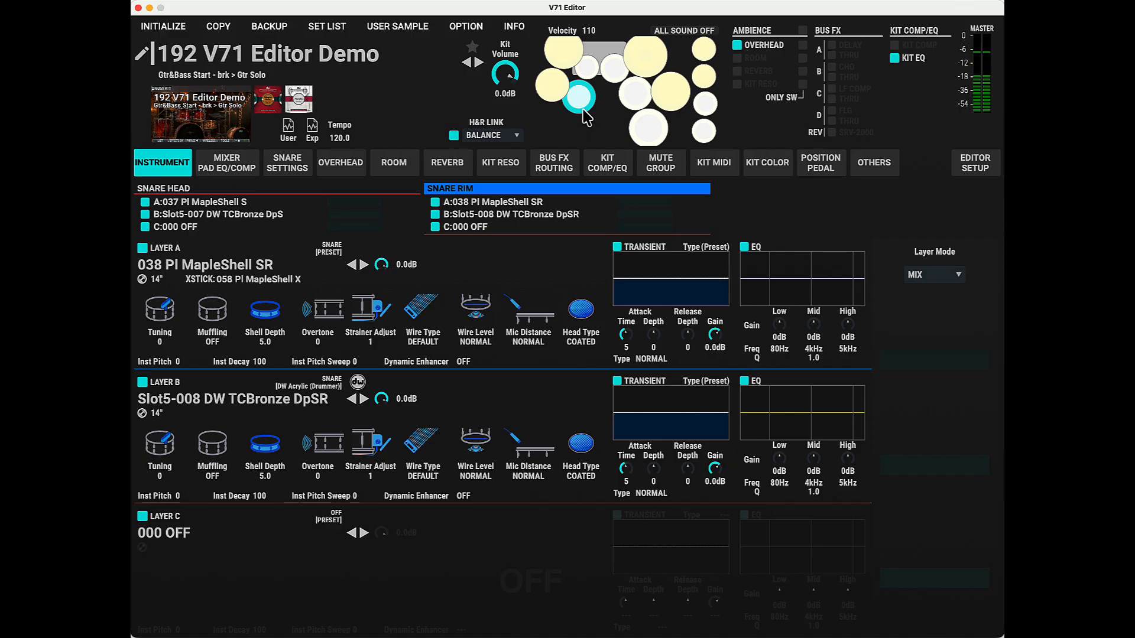
click(587, 69)
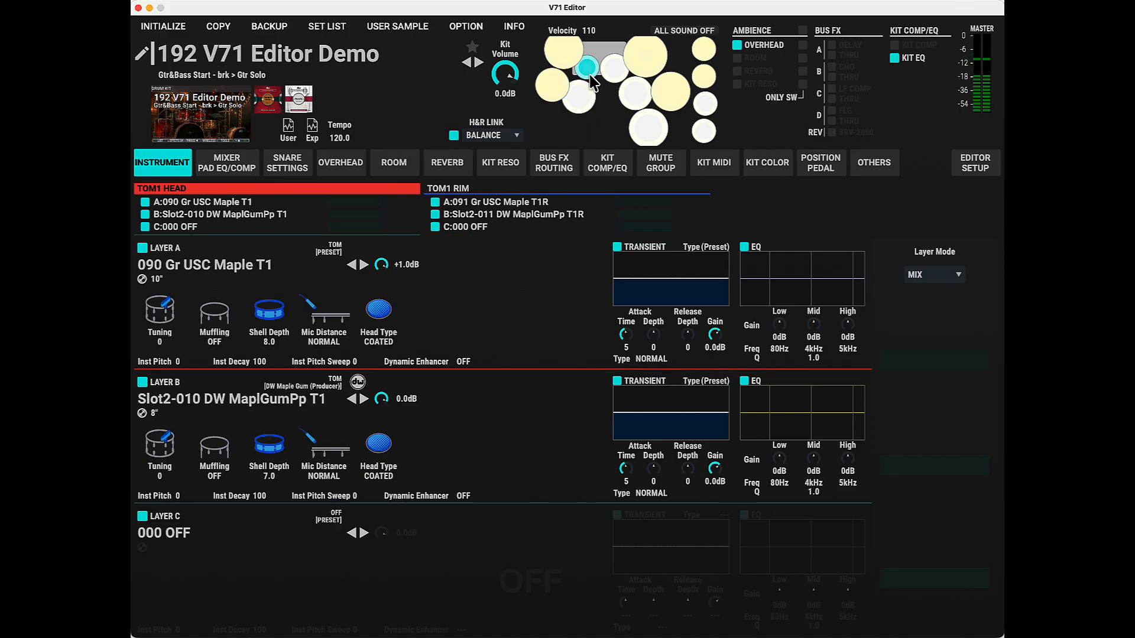
click(593, 83)
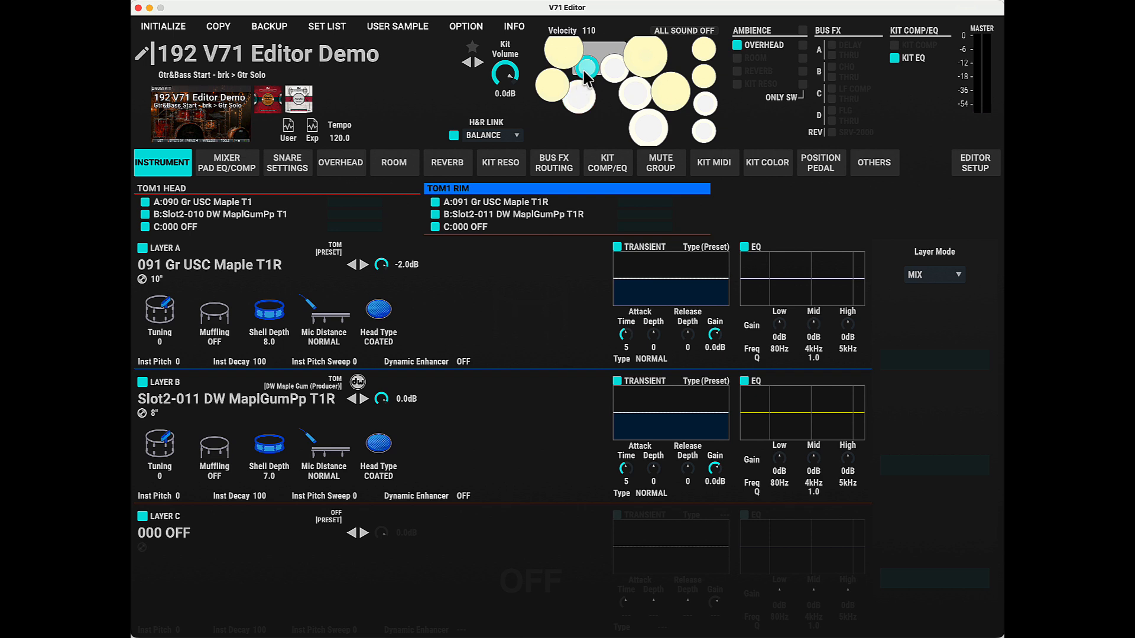
click(331, 189)
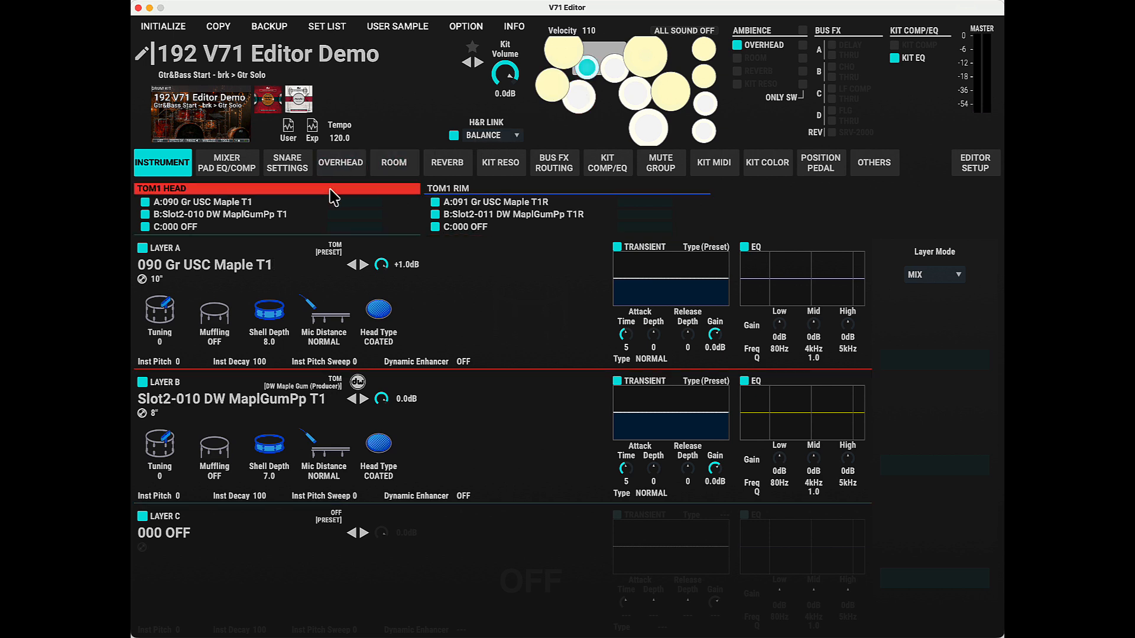
click(449, 190)
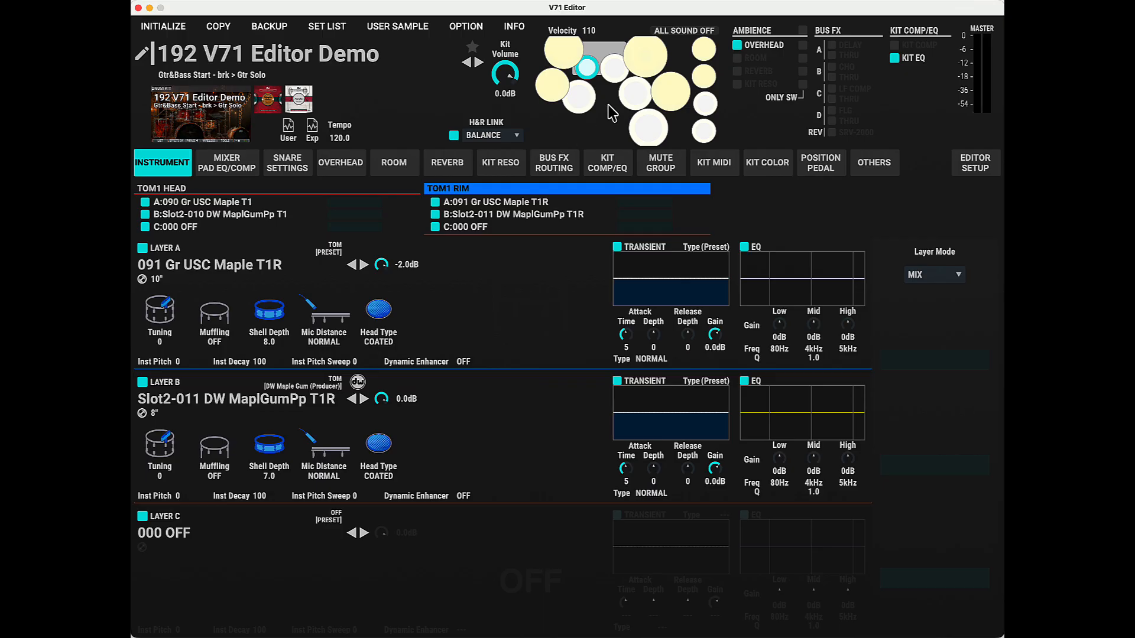
Audition the ride cymbal's rim, head and bell zones on the kit graphic.
click(637, 65)
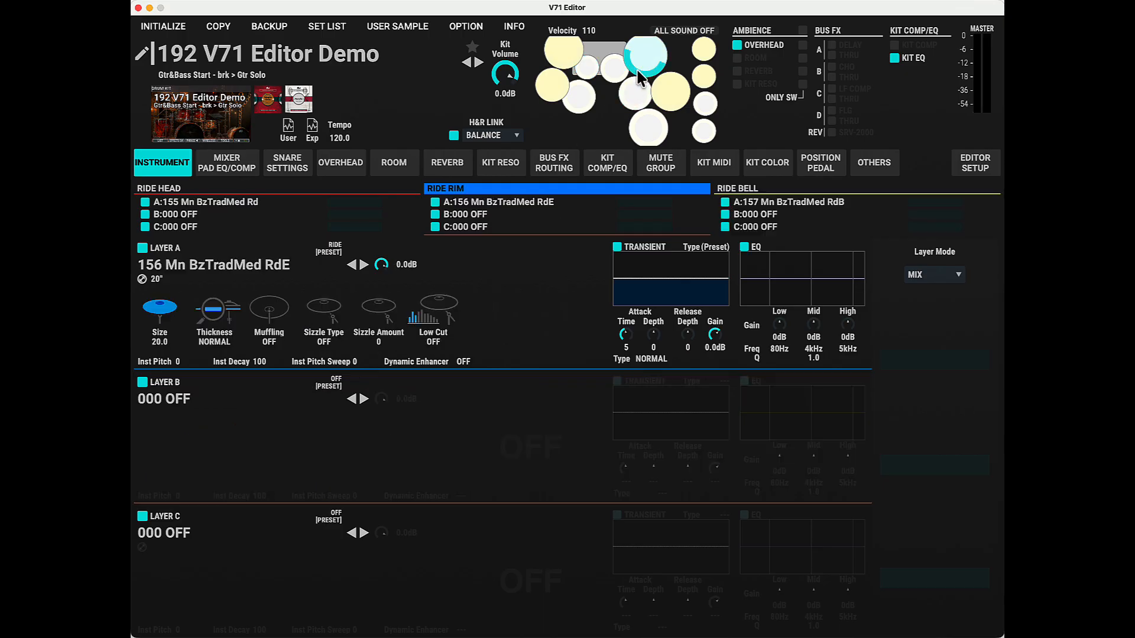
click(637, 60)
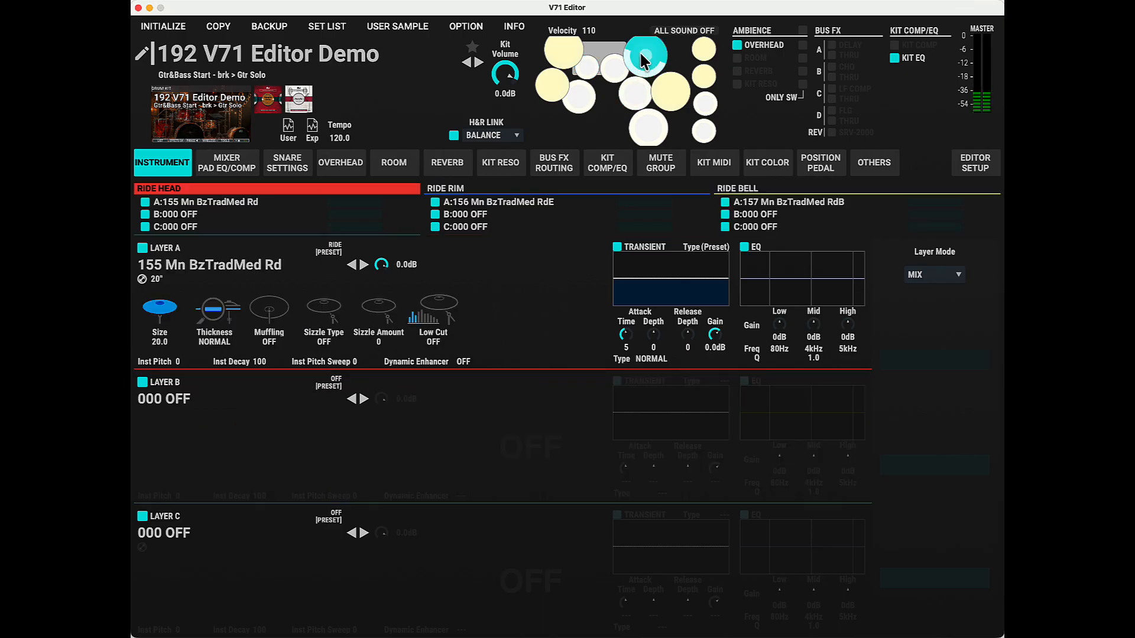
click(641, 53)
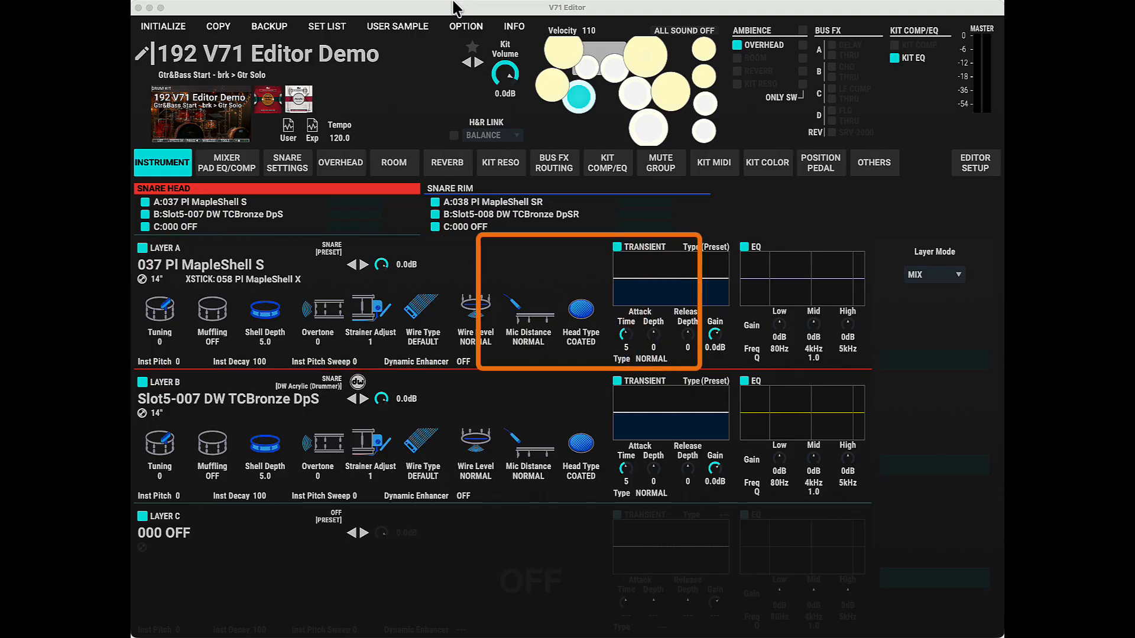
Turn on the head and rim link for the snare, then switch its layer B off and back on.
click(454, 135)
click(208, 216)
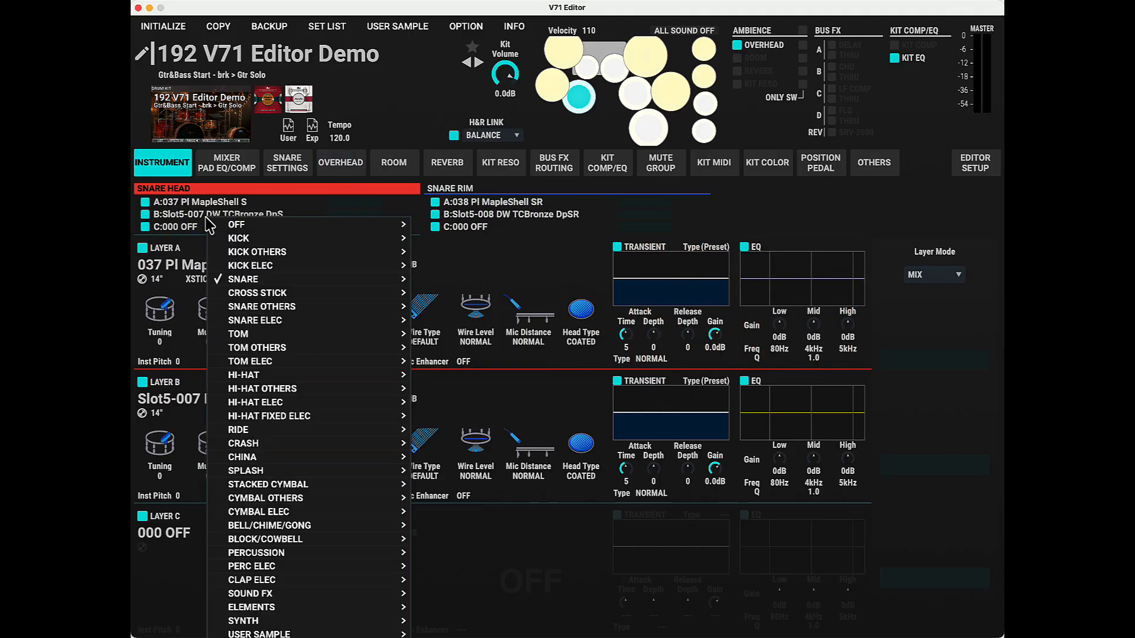
click(144, 214)
click(145, 214)
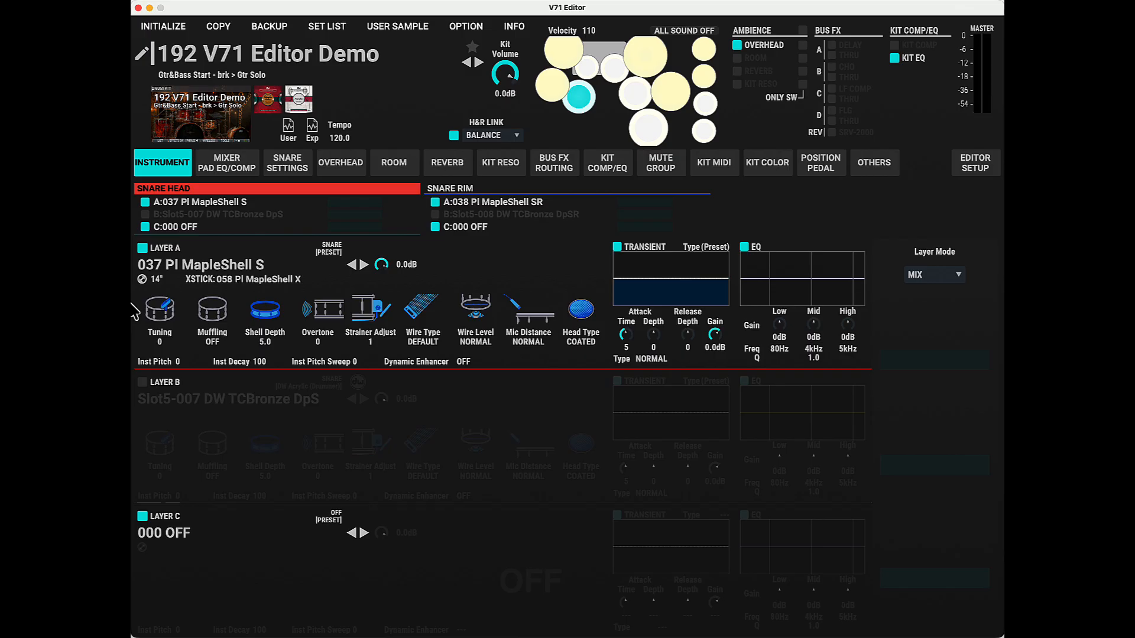
click(142, 383)
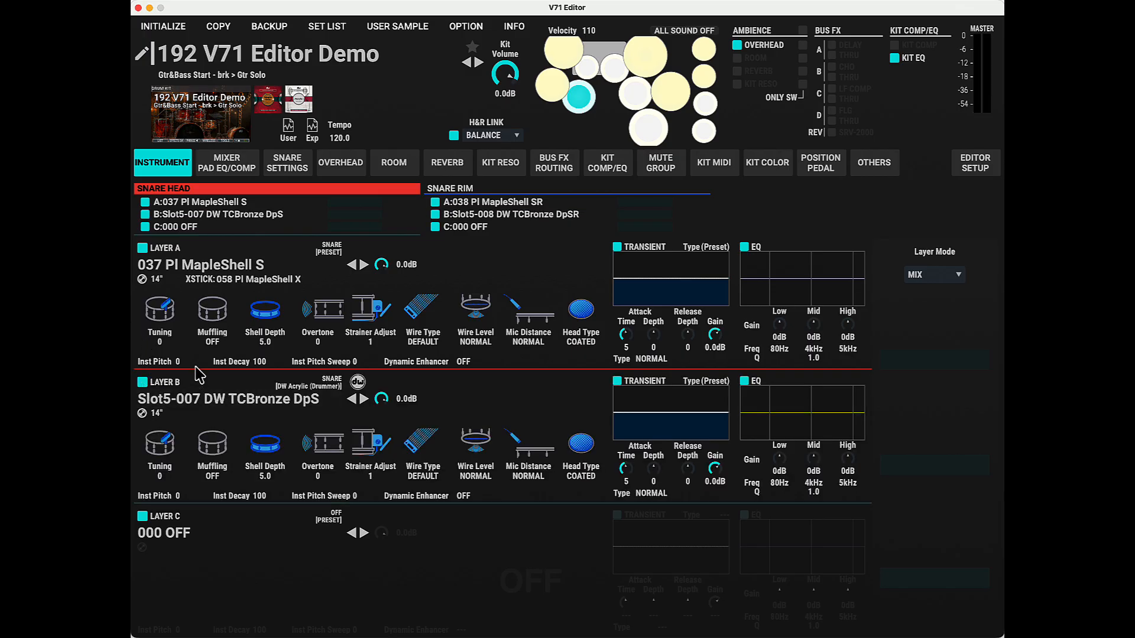
Compare the snare instrument list for layer A with the head and rim link on and off, without choosing an instrument.
click(243, 269)
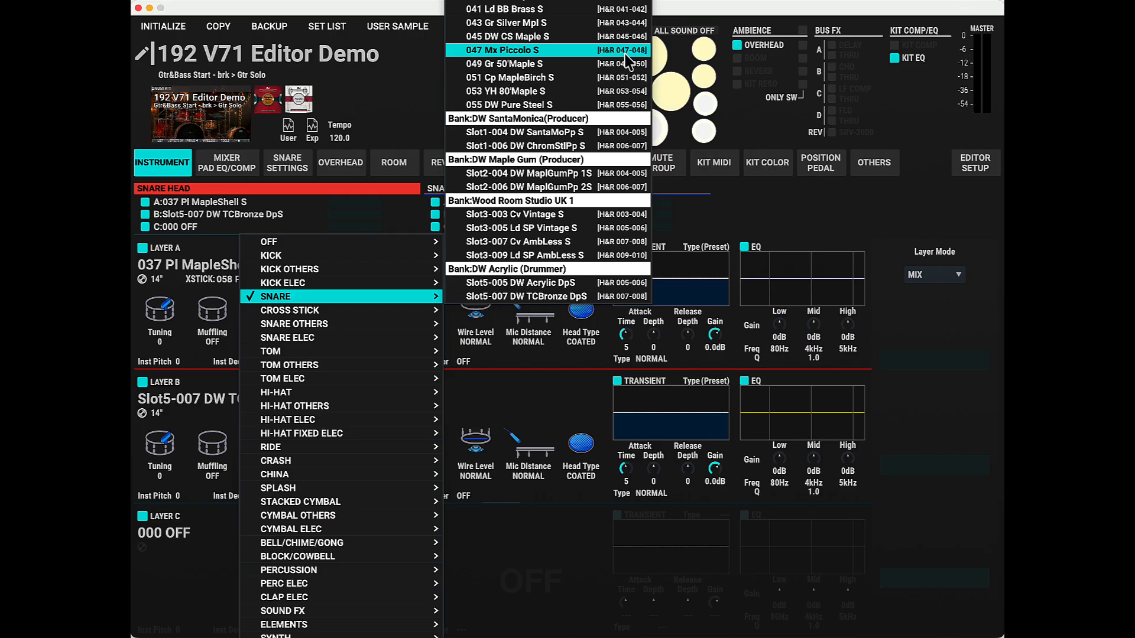
click(455, 144)
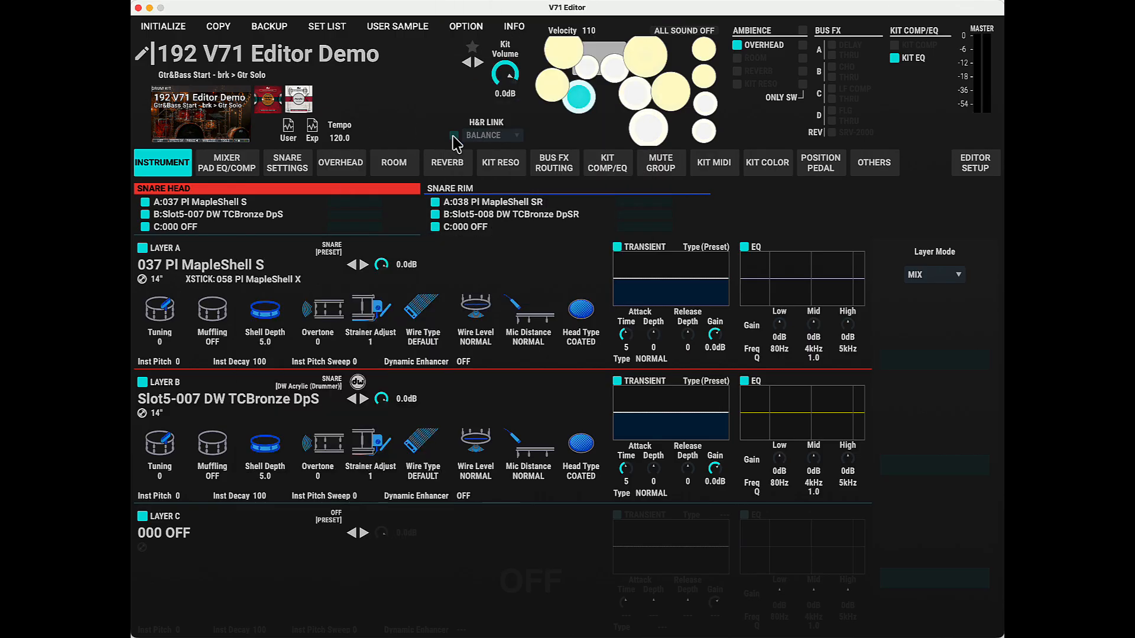
click(204, 269)
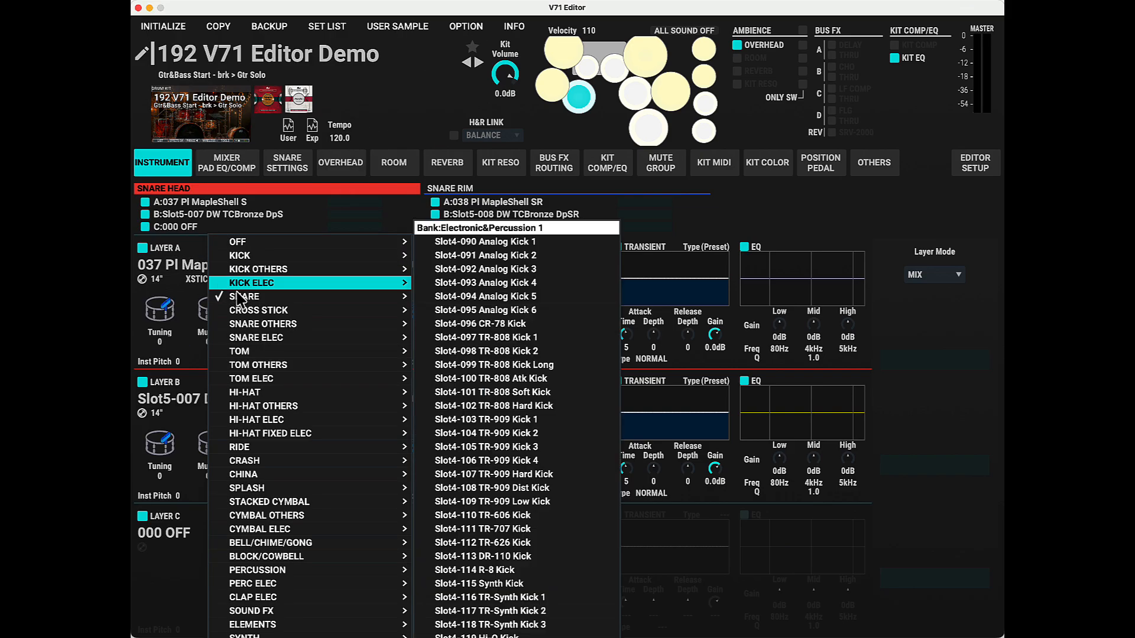
mouse_move(239, 298)
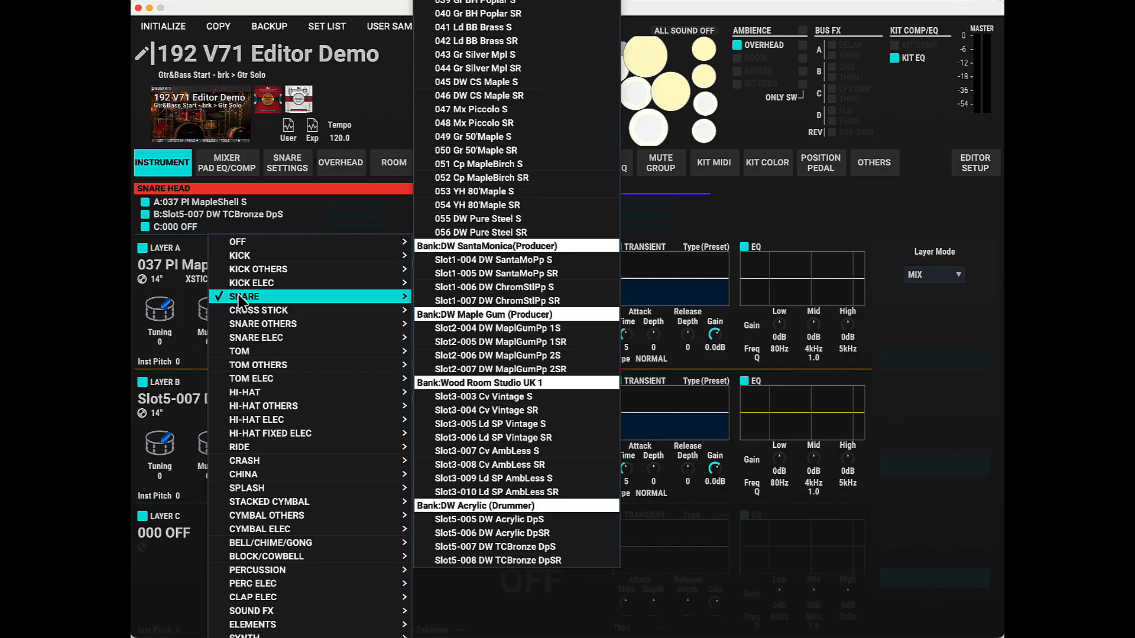
click(181, 289)
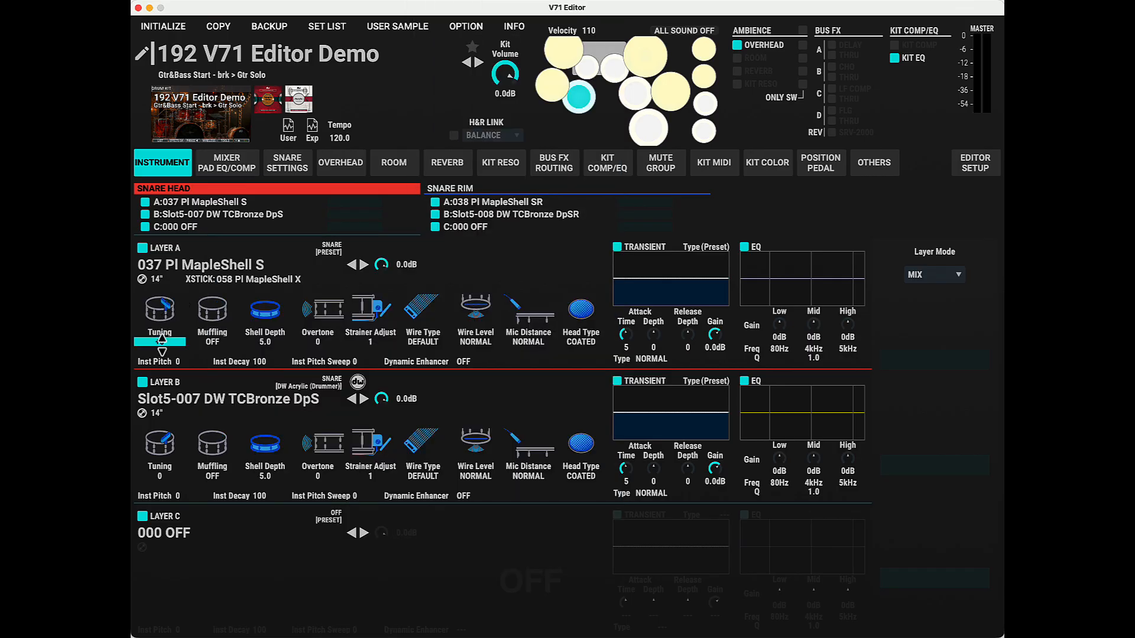
Raise the snare head's layer A tuning to +4, then reset that layer's V-Edit settings.
scroll(161, 342, up, 4)
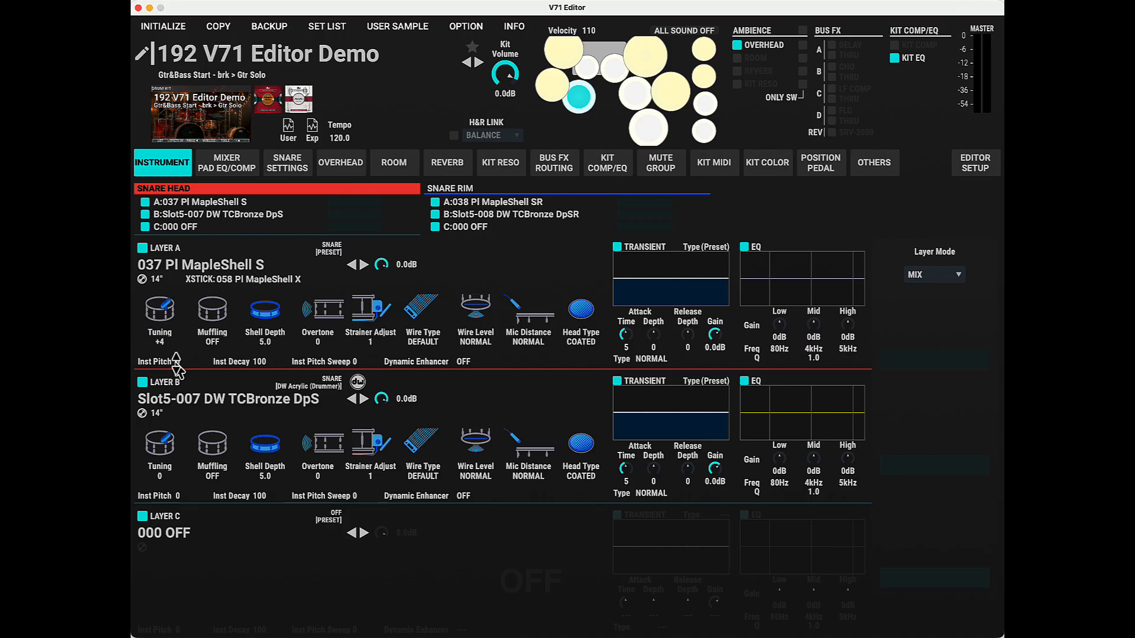
double_click(179, 361)
key(Escape)
right_click(458, 287)
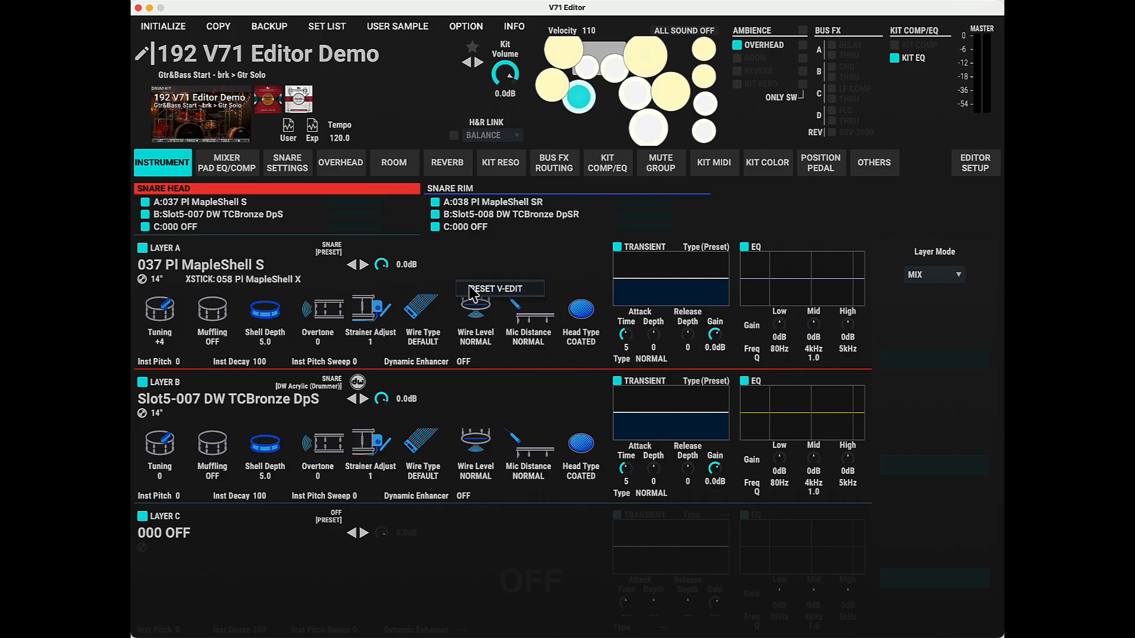
click(471, 290)
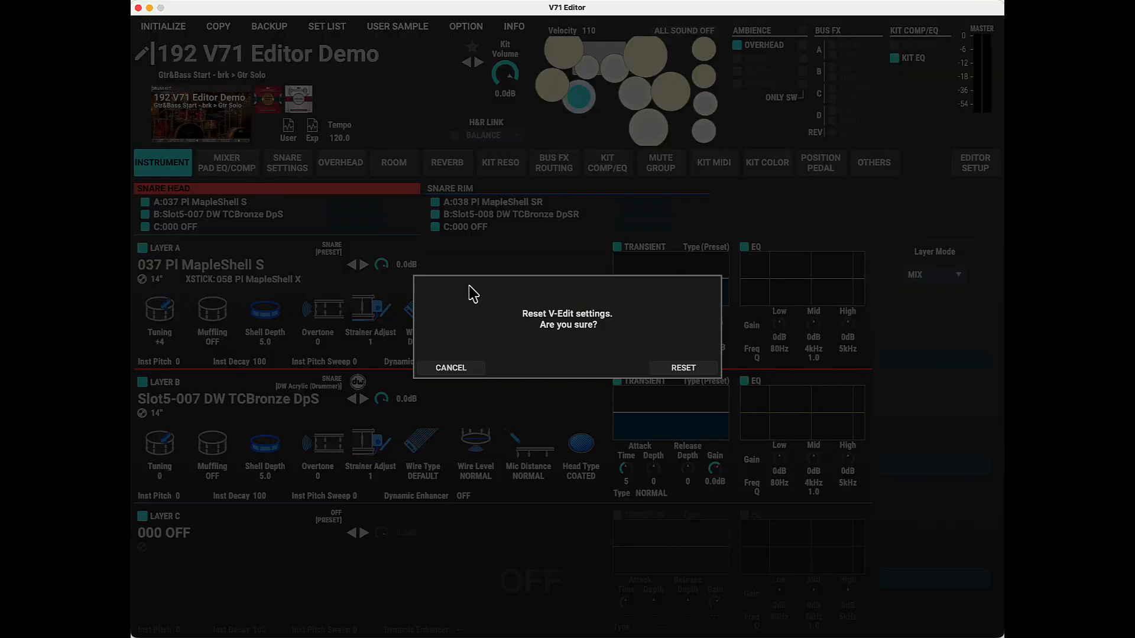
click(671, 371)
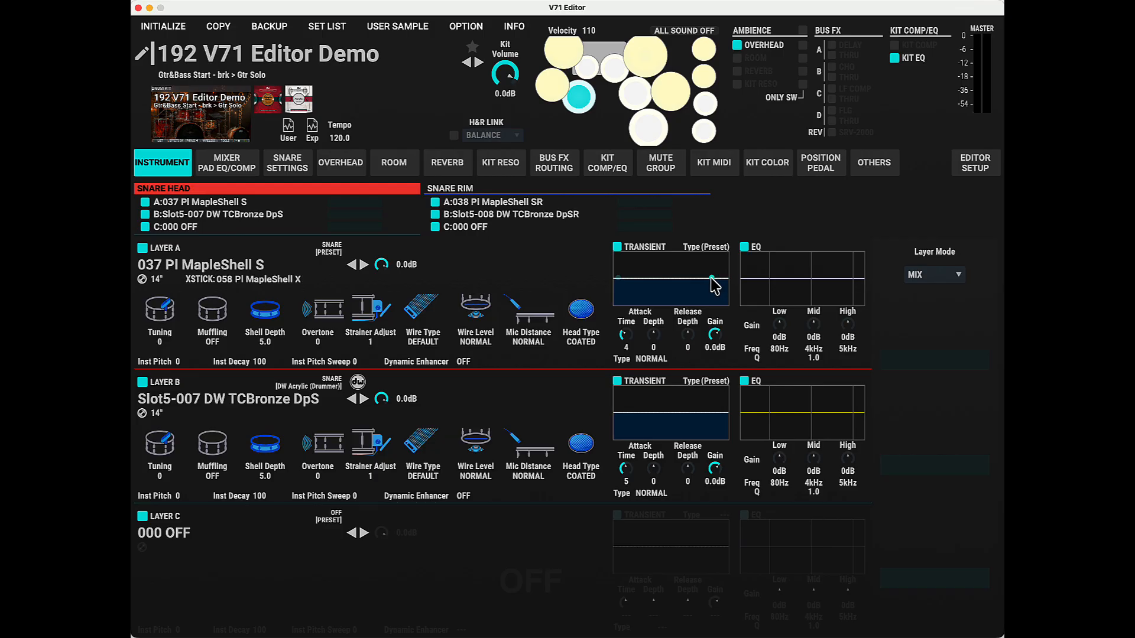
Shape the snare head's layer A transient with attack time 9, attack depth +28 and release depth +25.
mouse_move(711, 278)
mouse_down()
mouse_move(682, 283)
mouse_move(686, 296)
mouse_move(704, 277)
mouse_up()
mouse_move(618, 277)
mouse_down()
mouse_move(638, 267)
mouse_move(628, 278)
mouse_up()
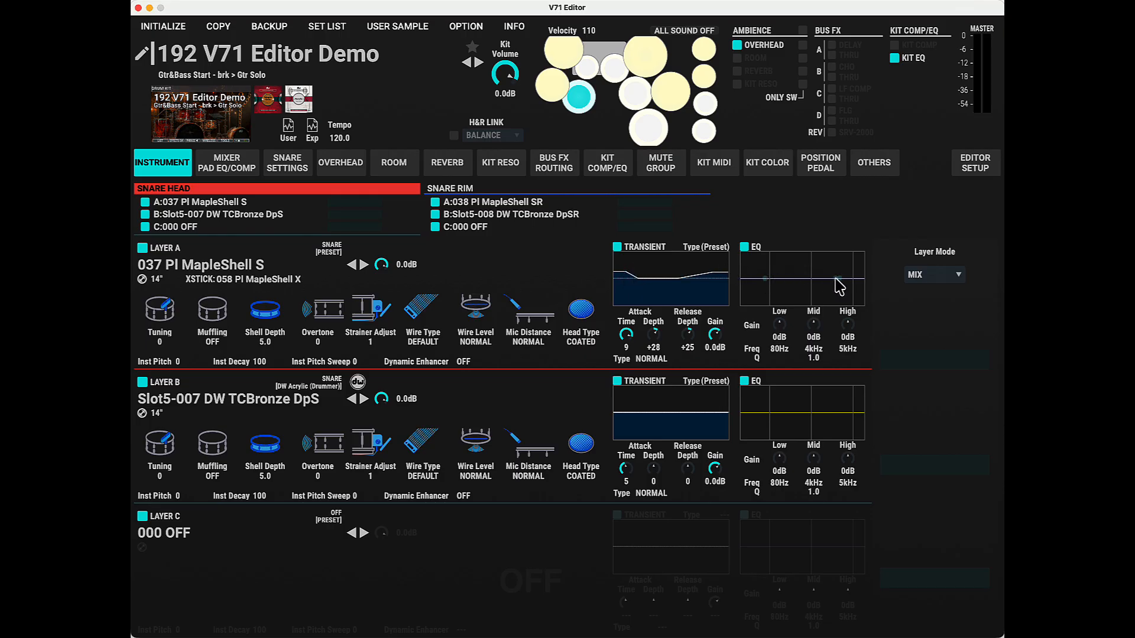
Boost the mid band of the snare head's layer A EQ to +9 dB at 1.6 kHz with a Q of 8.0.
drag(835, 277, 820, 268)
scroll(819, 268, down, 2)
scroll(819, 268, up, 5)
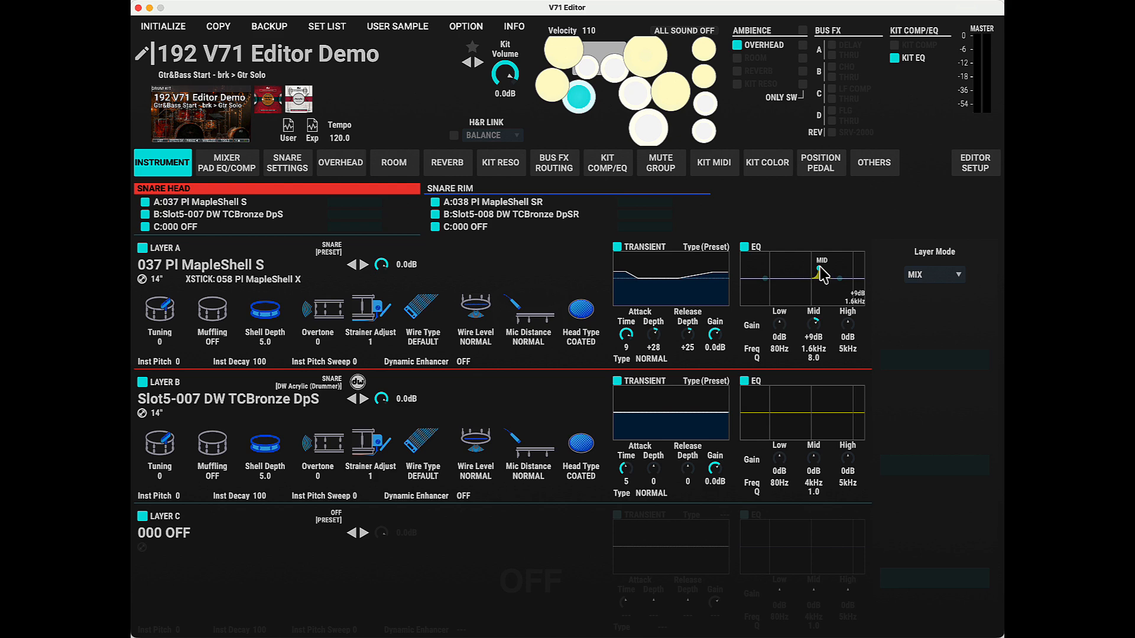
Pan the snare to R 6 in the mixer and set the snare head's pad volume to +0.5 dB.
click(221, 172)
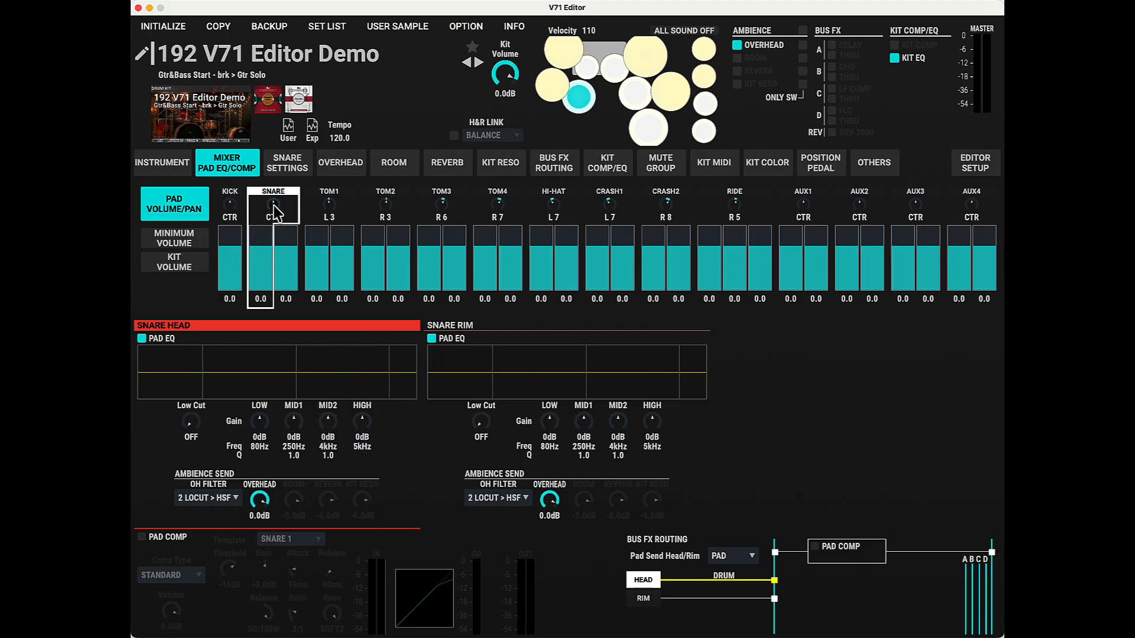
drag(274, 204, 273, 217)
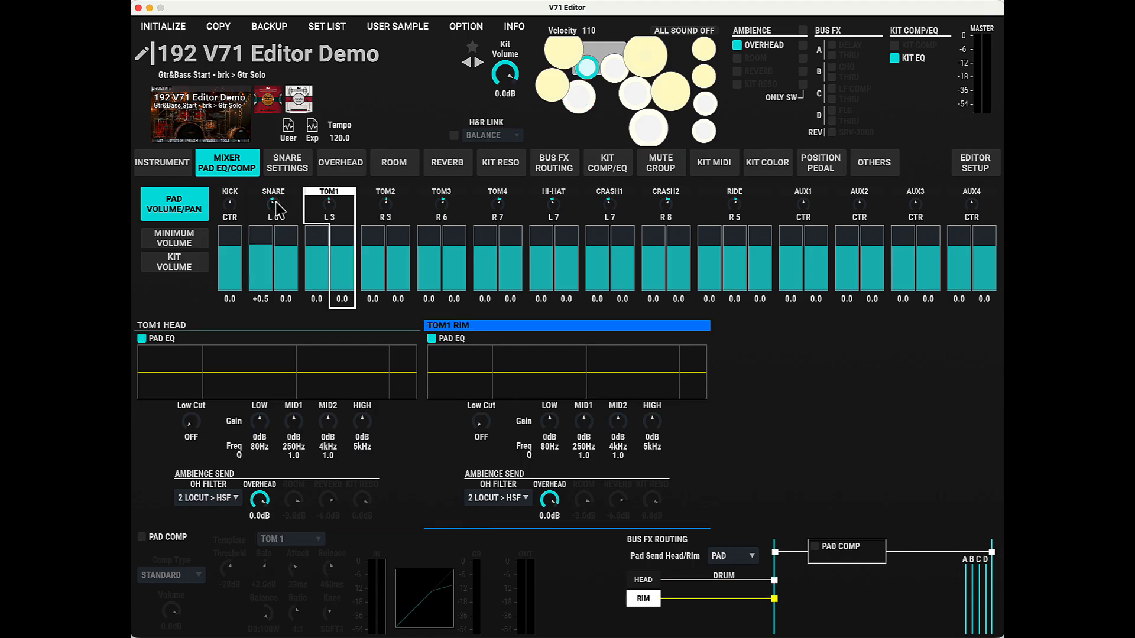
drag(276, 202, 273, 180)
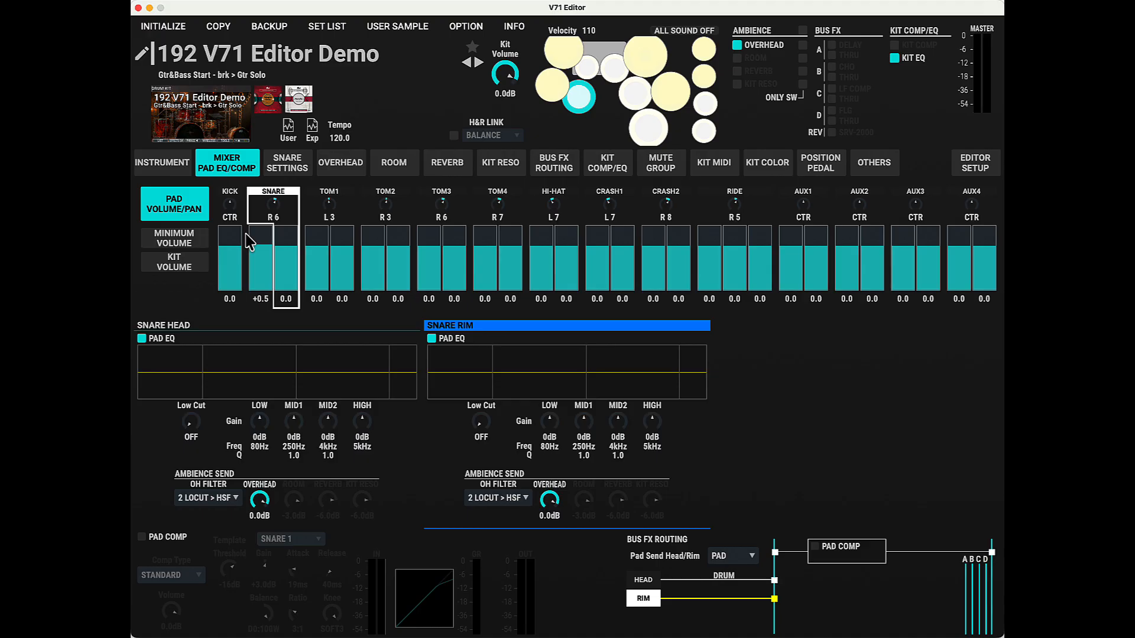
click(247, 243)
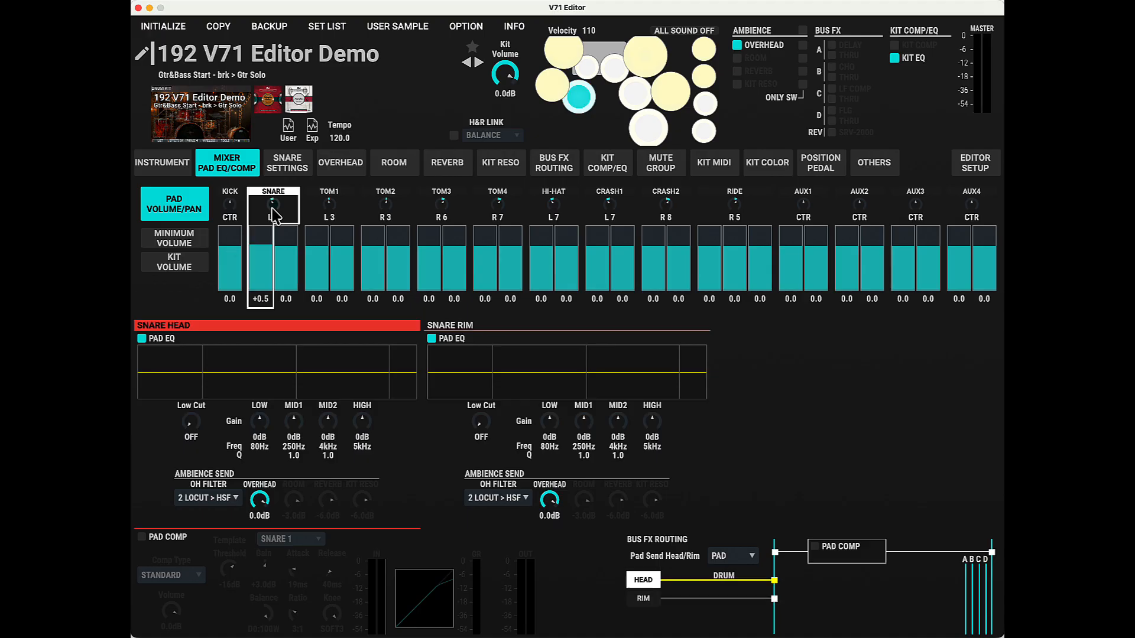
click(329, 215)
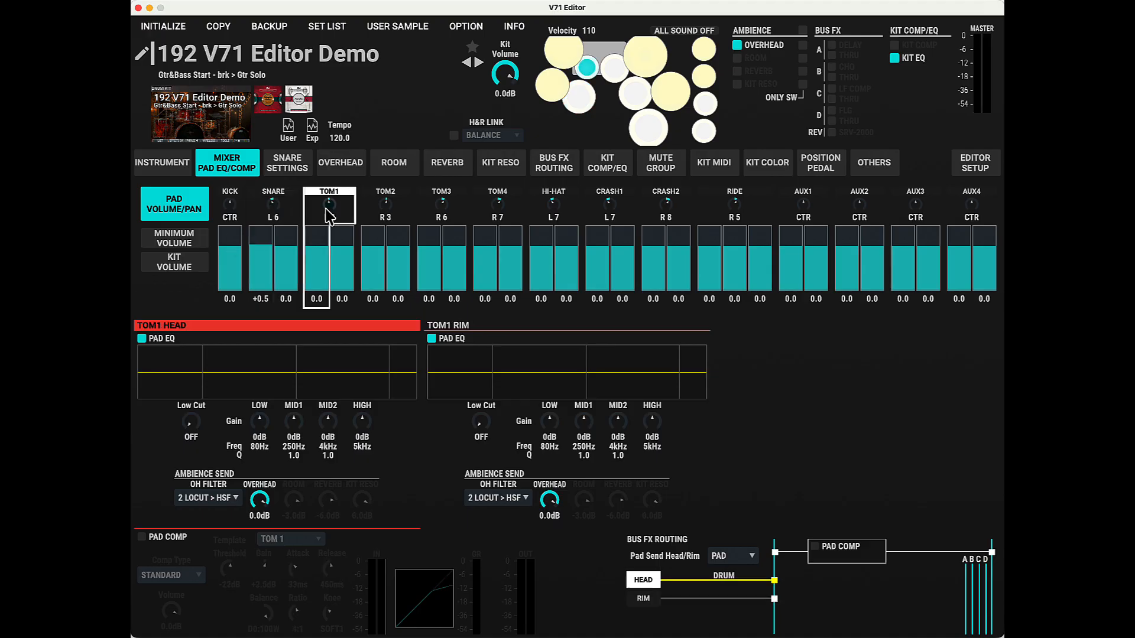
click(389, 254)
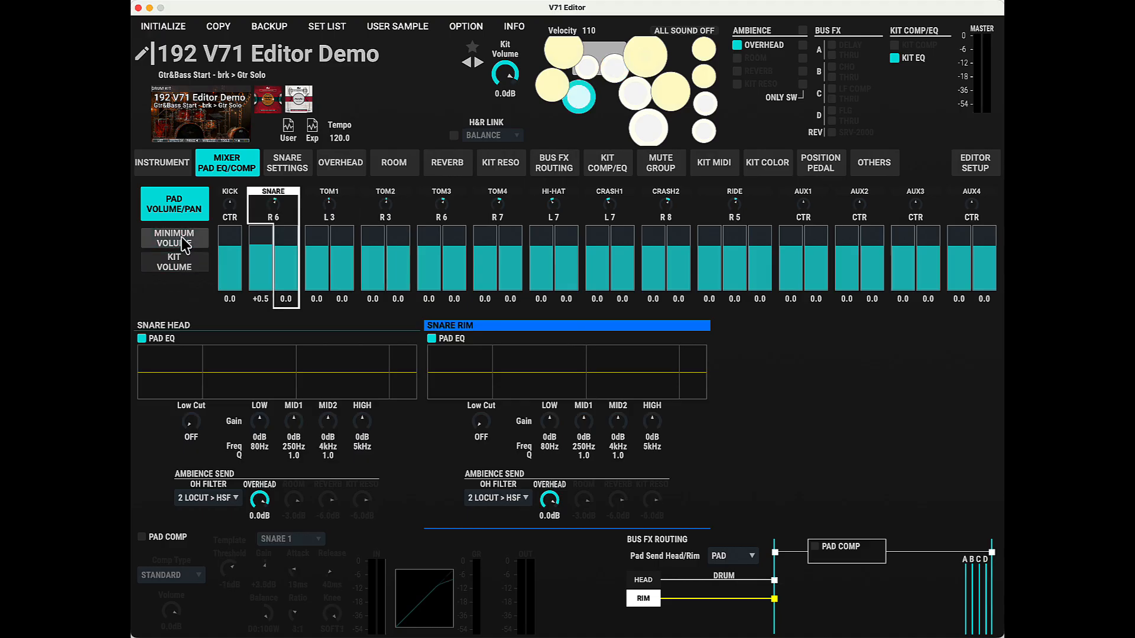
Try adjusting the kick's minimum volume in the mixer.
click(184, 239)
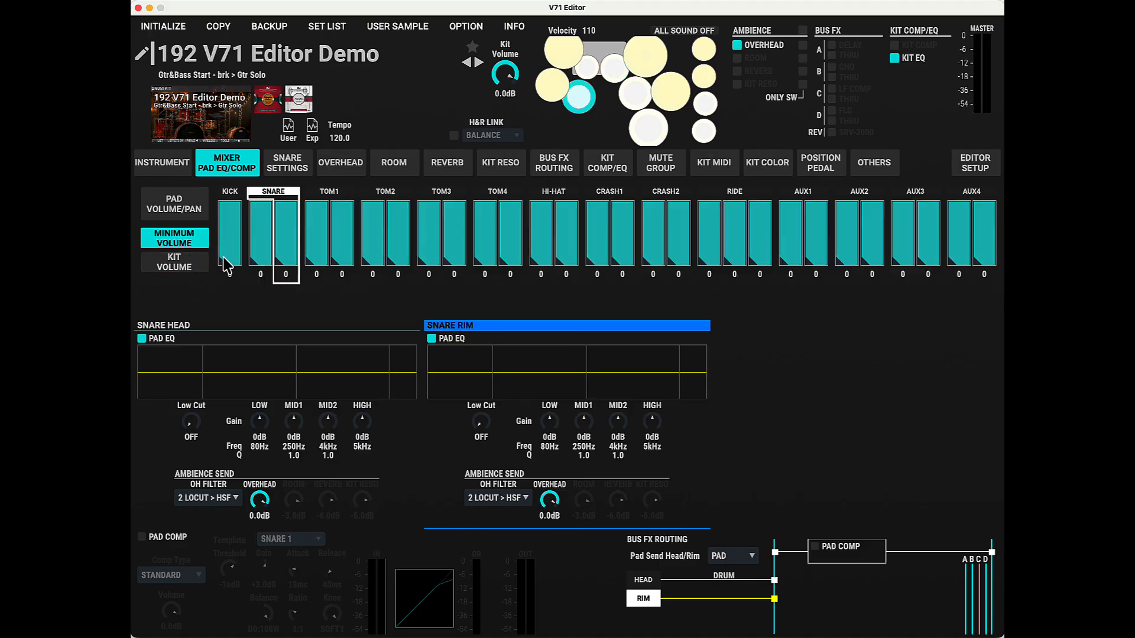
drag(225, 249, 224, 260)
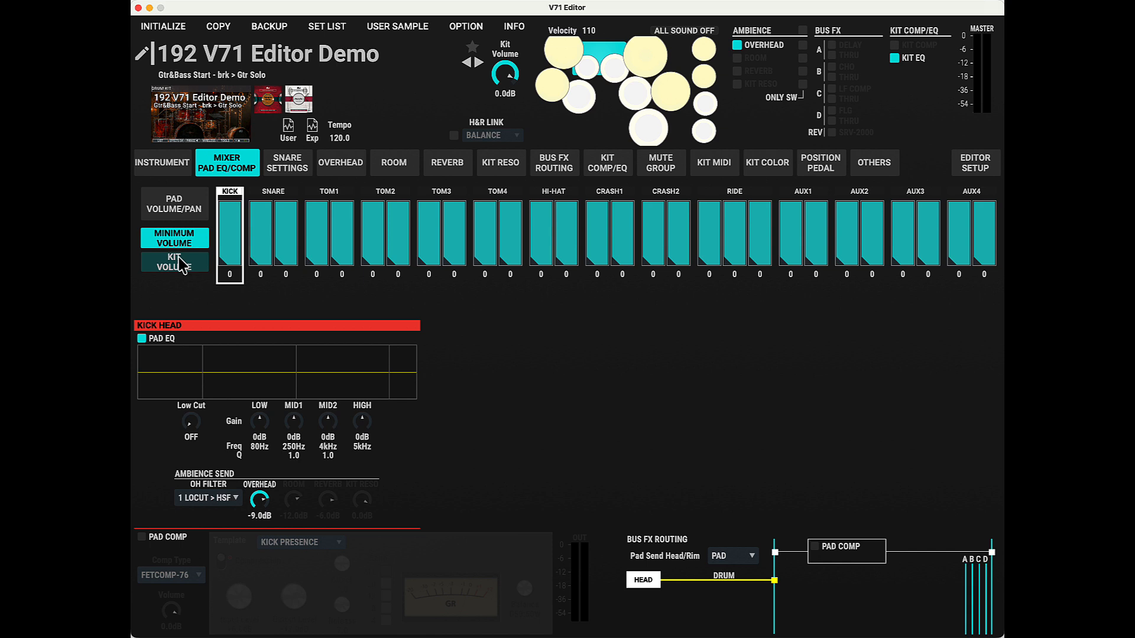
Try the kit volume controls, including the hi-hat open/closed balance, and set the kick pad EQ's MID2 to +2 dB at 2.5 kHz.
click(182, 264)
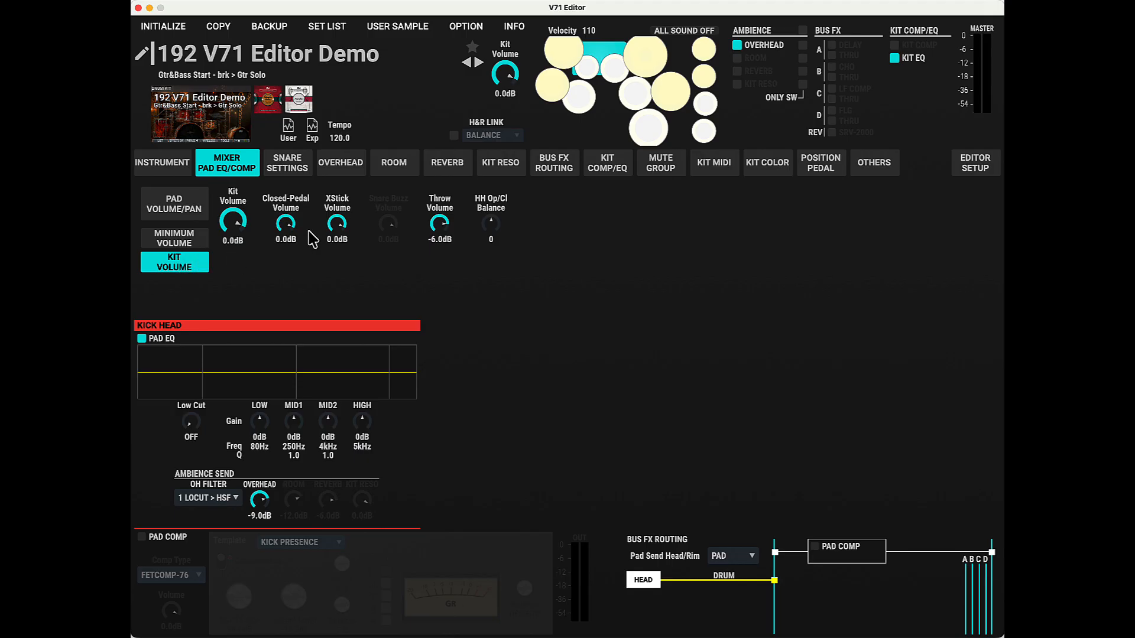
scroll(286, 223, up, 5)
scroll(287, 223, down, 5)
scroll(288, 232, down, 1)
mouse_move(490, 236)
mouse_down()
mouse_move(492, 208)
mouse_move(506, 247)
mouse_move(495, 233)
mouse_up()
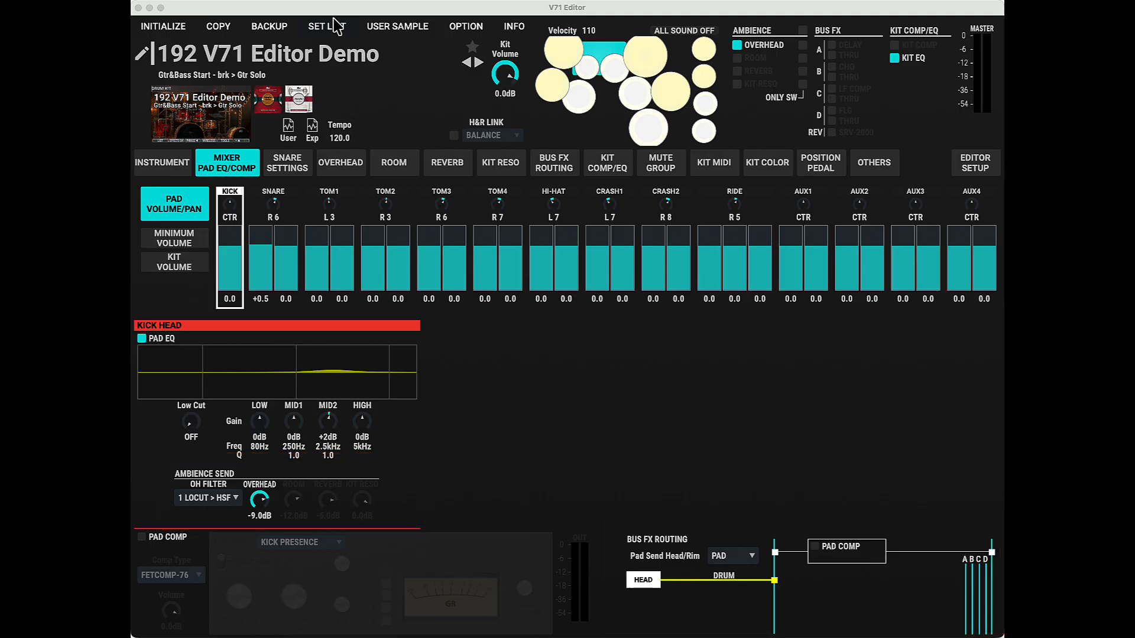
Switch the snare buzz on and back off in the snare settings.
click(304, 164)
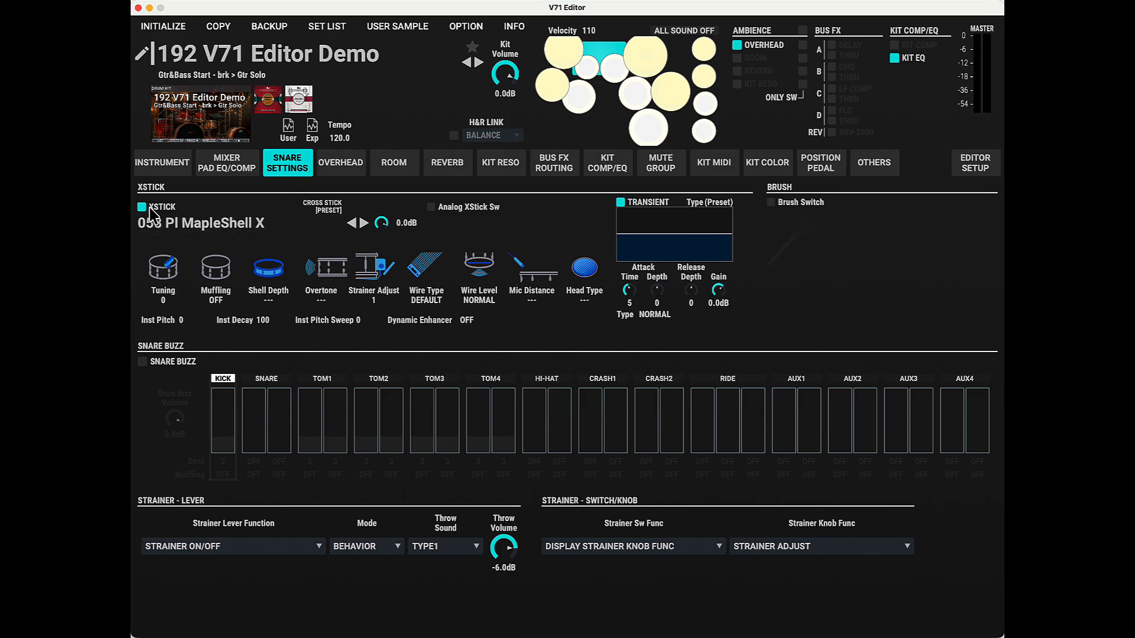
click(151, 363)
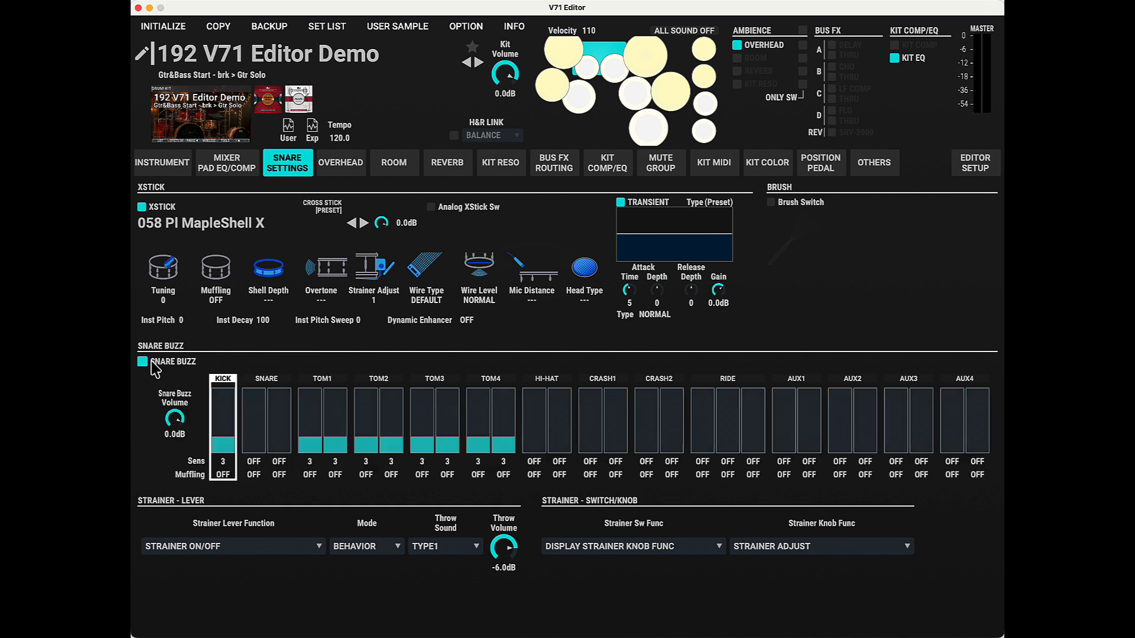
click(155, 367)
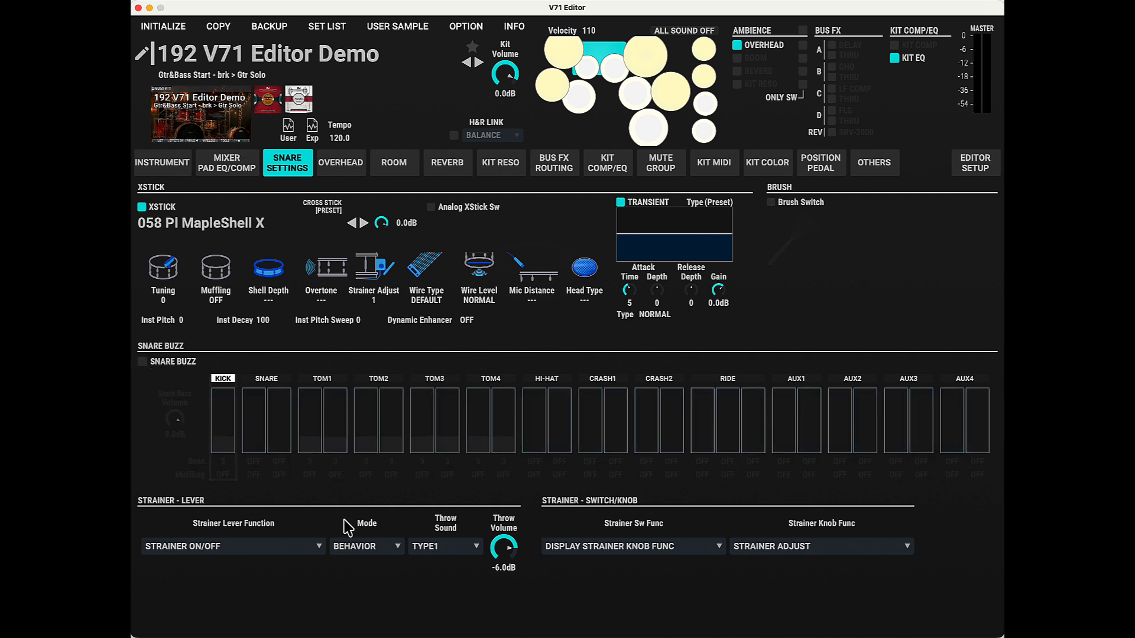
Review the kit's overhead, room and reverb ambience settings.
click(353, 171)
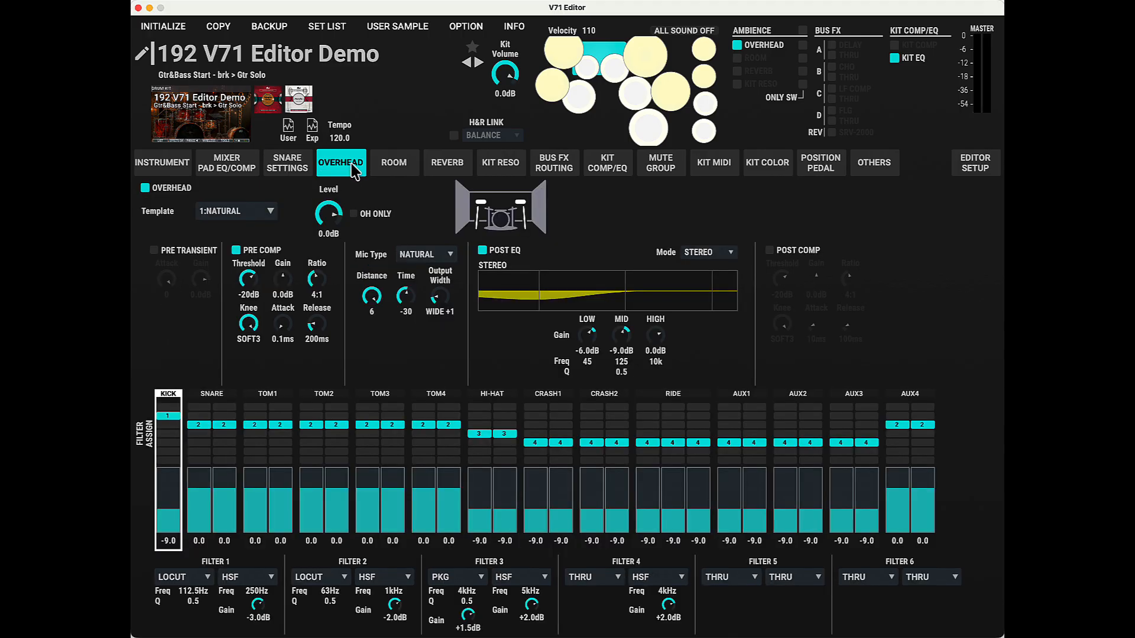
click(393, 169)
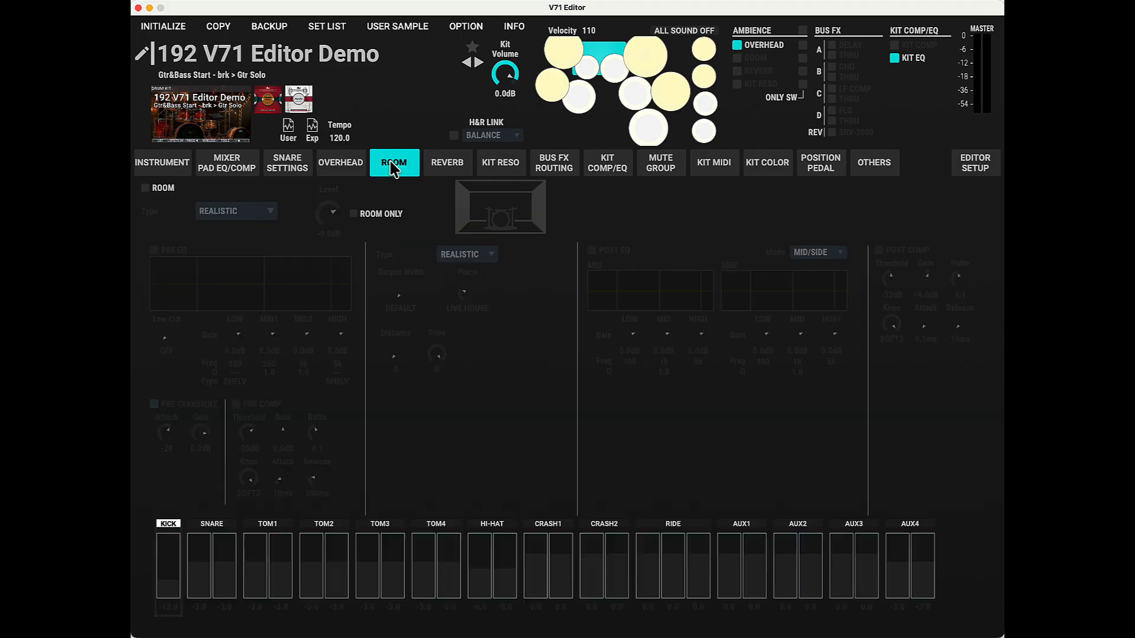
click(445, 167)
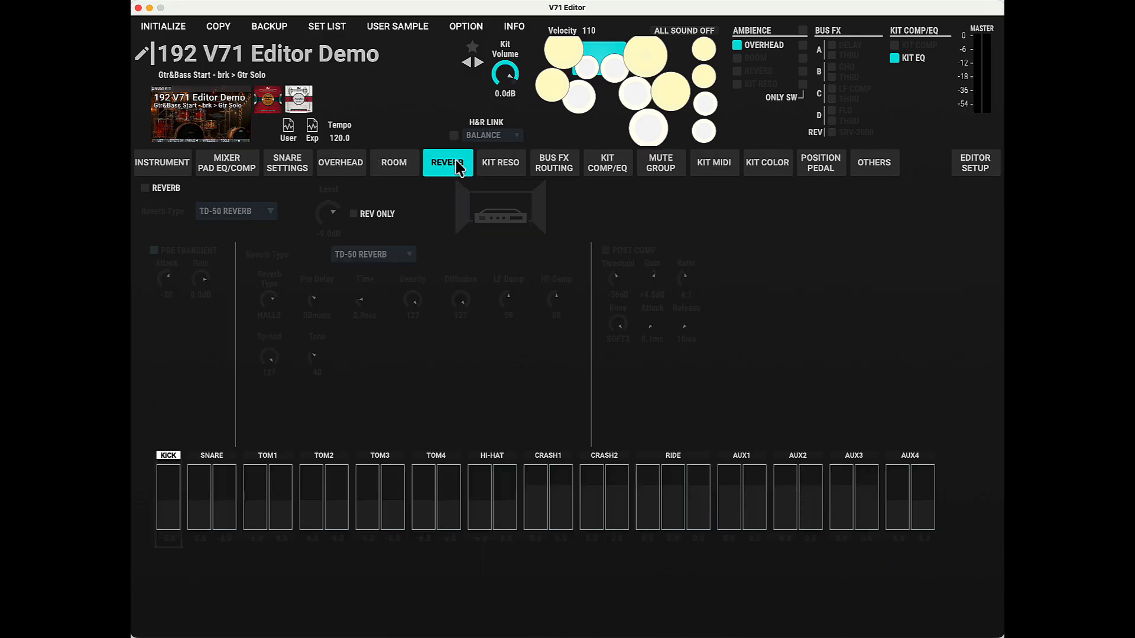
Turn on kit resonance and show the bus FX routing diagram.
click(488, 169)
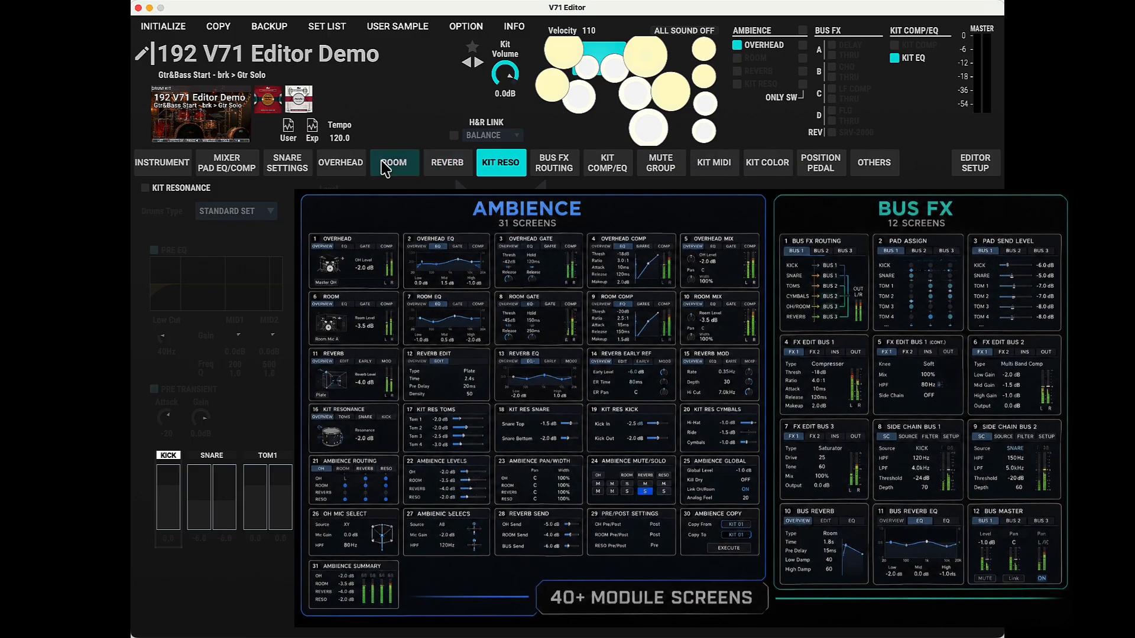
click(146, 189)
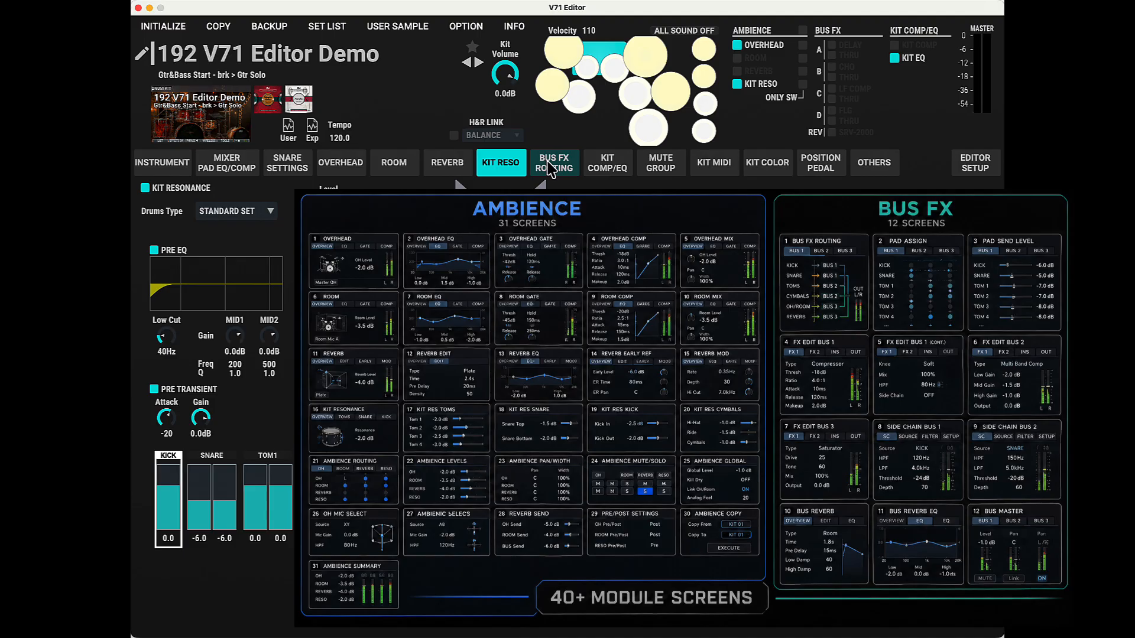
click(551, 169)
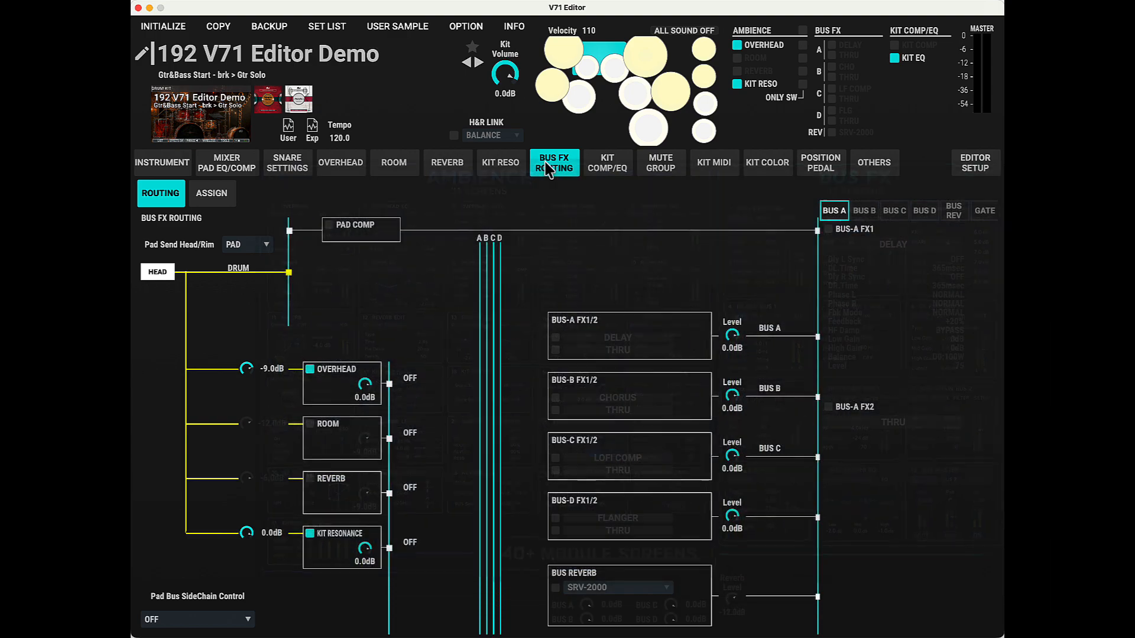
Turn on the kit compressor in the kit comp and EQ settings.
click(596, 168)
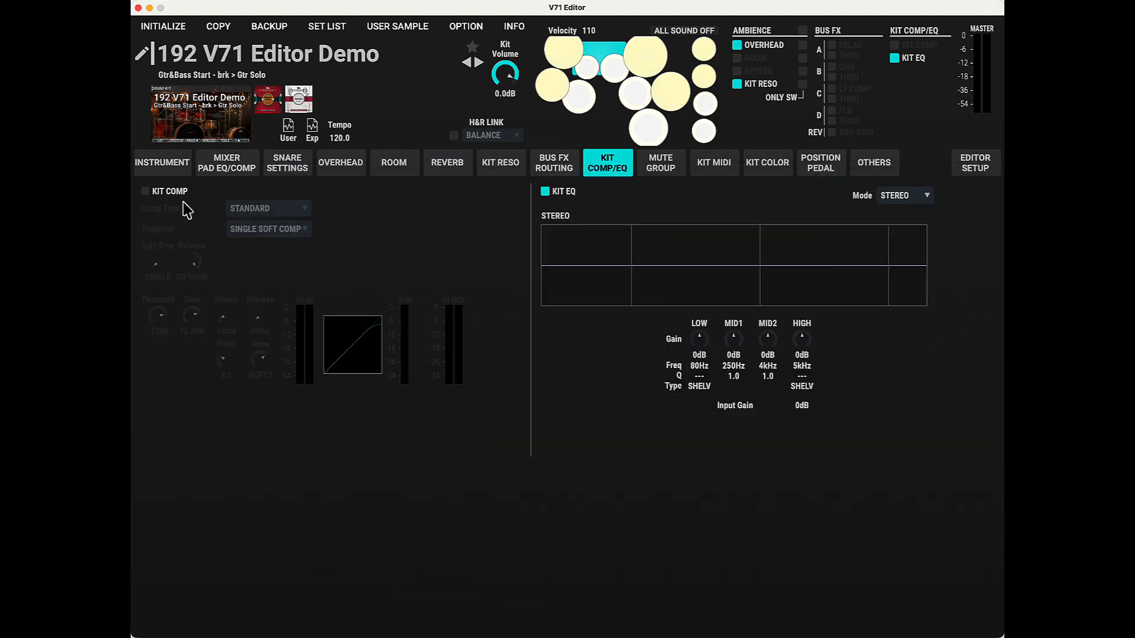
click(145, 192)
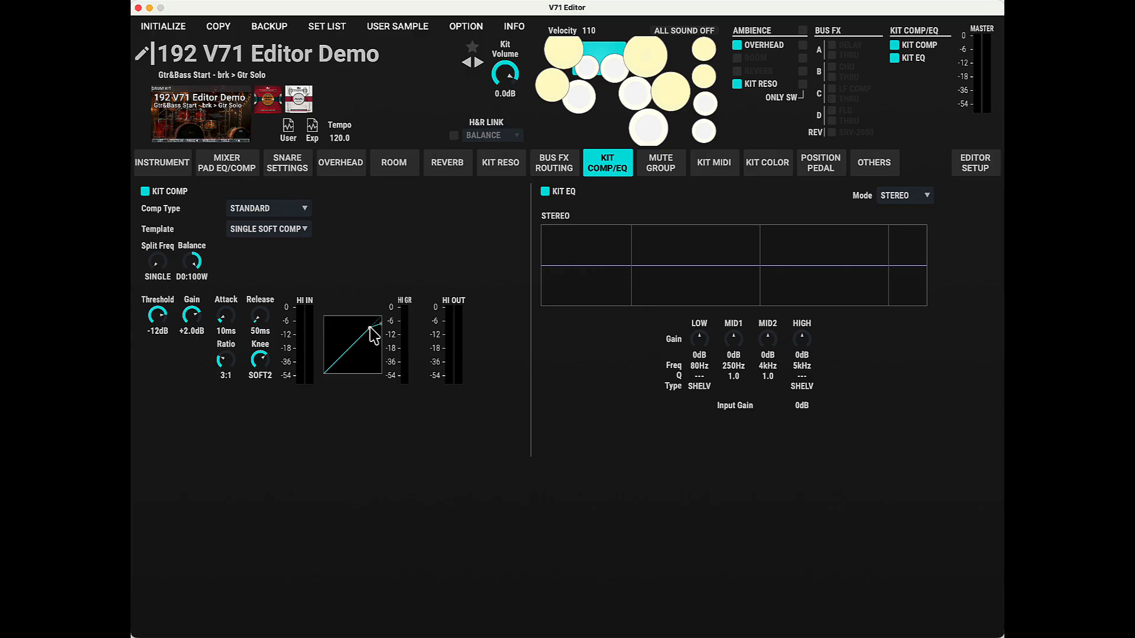
scroll(370, 328, down, 3)
scroll(370, 328, up, 3)
scroll(370, 327, down, 2)
Set up mute group 1 with the snare head as mute send and the AUX1 head as mute receive.
click(660, 172)
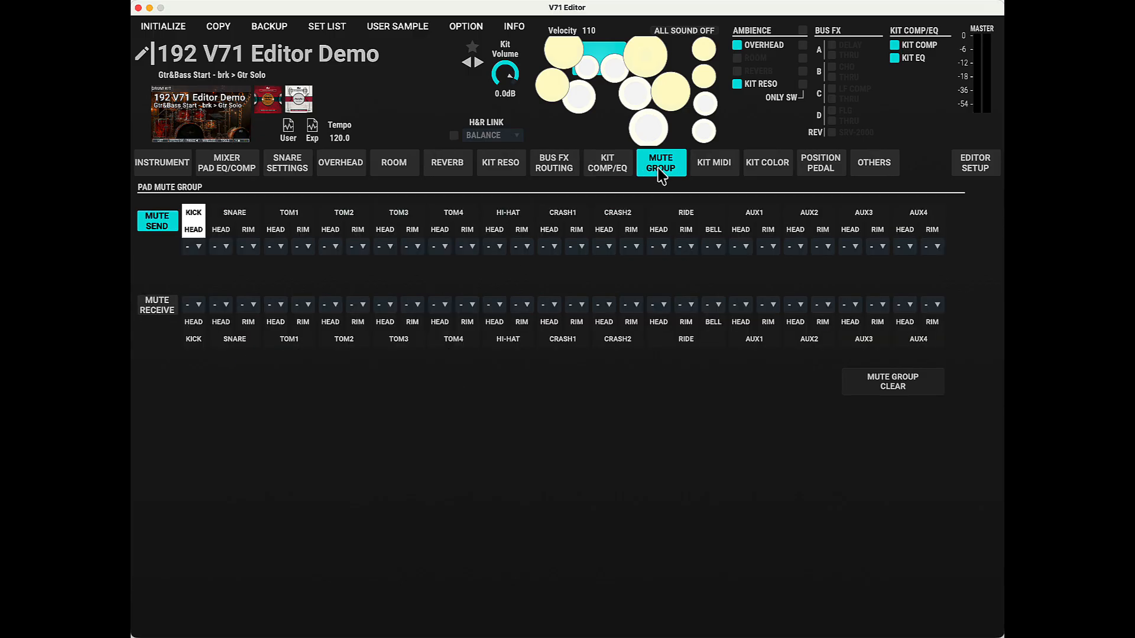
click(226, 248)
click(229, 285)
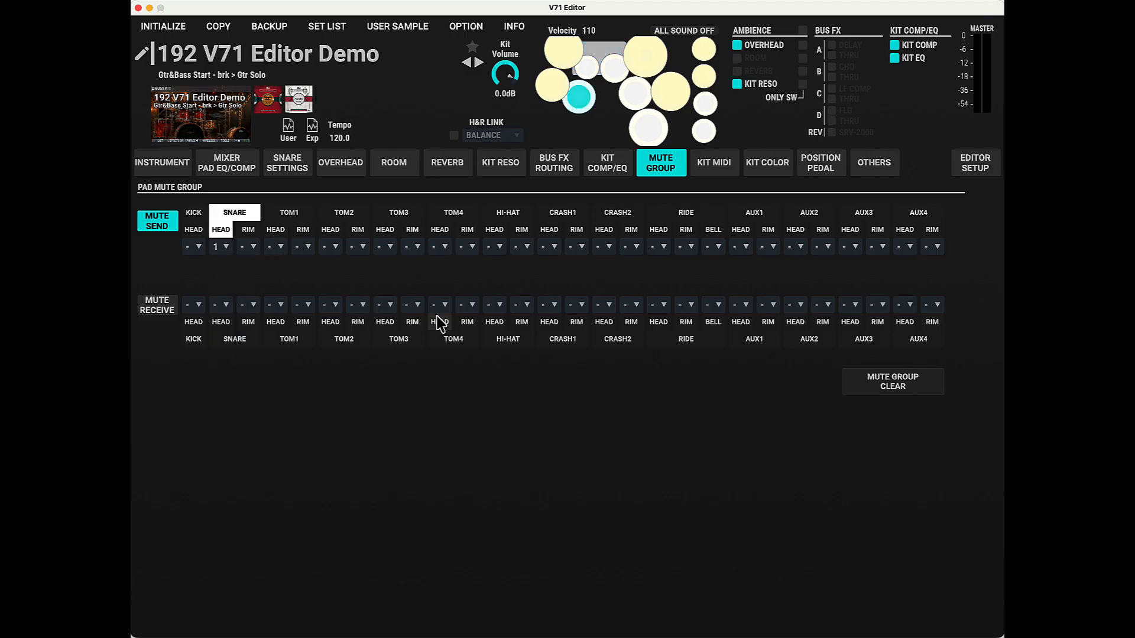
click(746, 307)
click(742, 337)
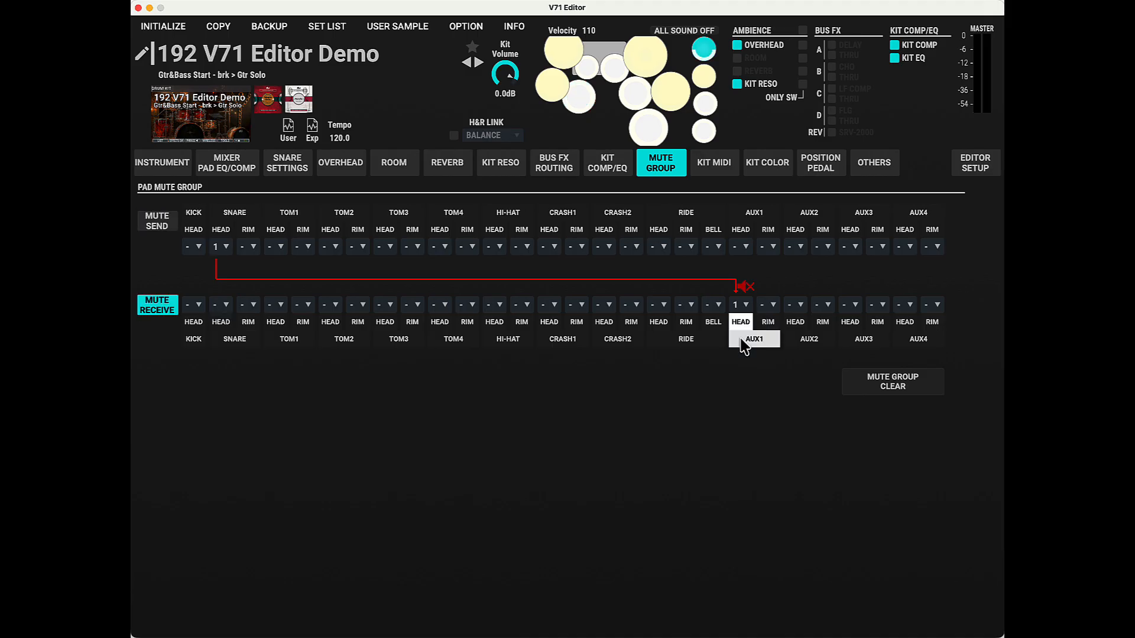
Review the kit's MIDI note assignments and set the kit color to red.
click(709, 169)
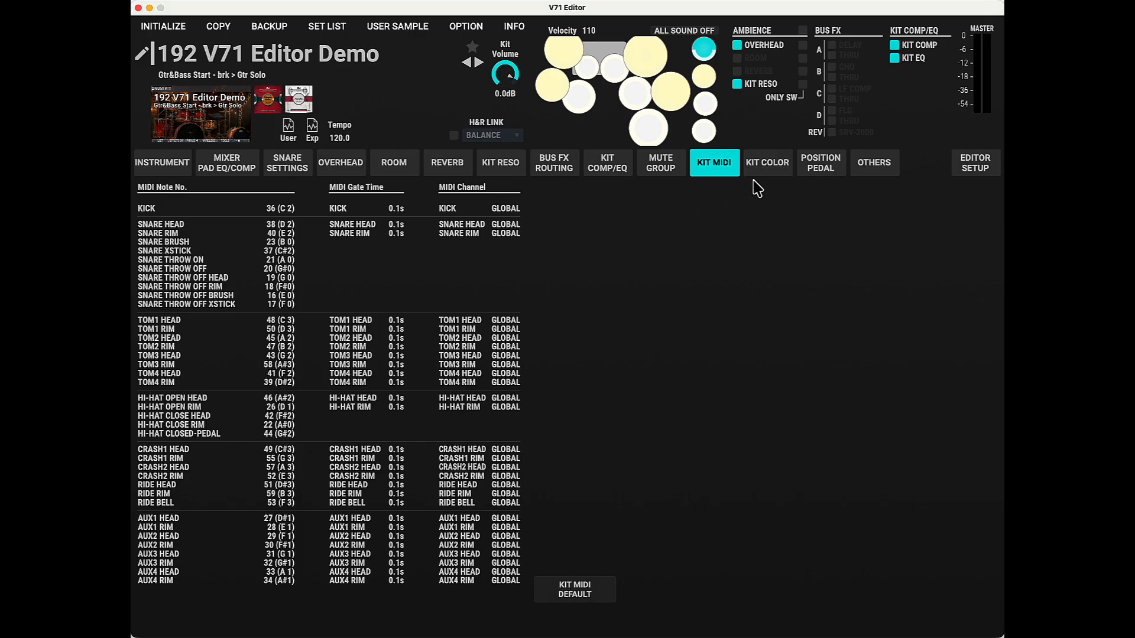
click(770, 164)
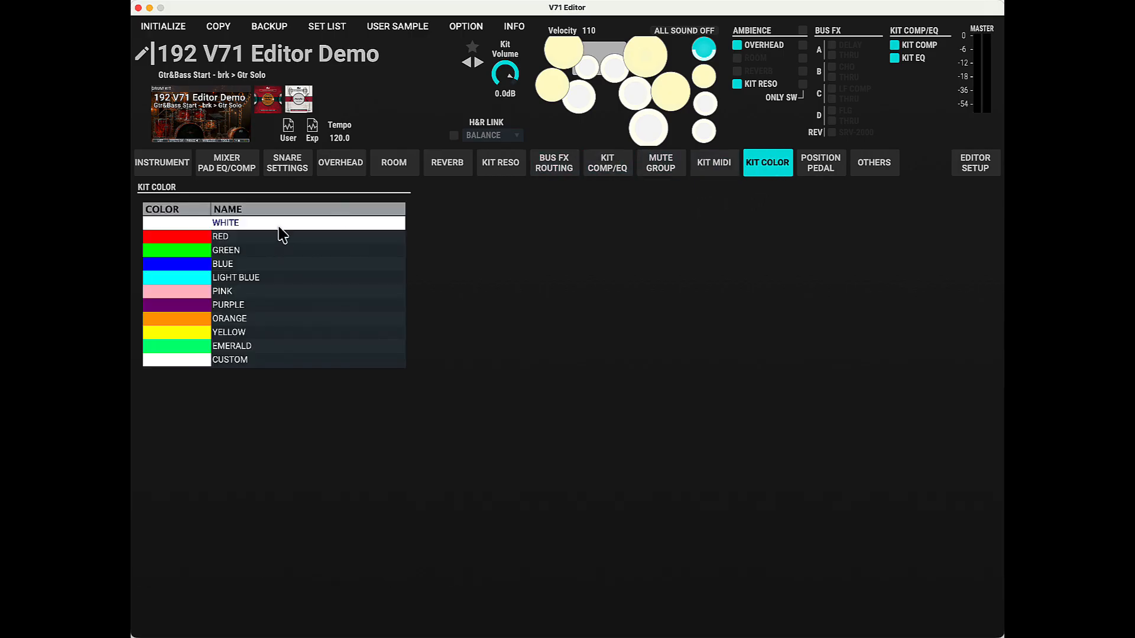
click(190, 242)
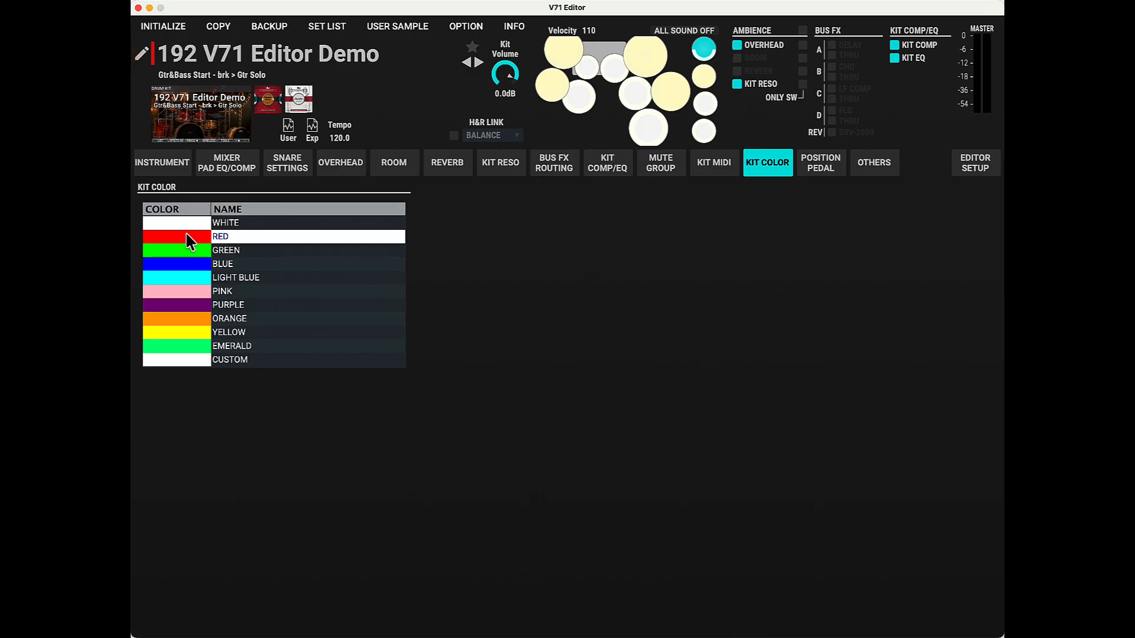
Examine the position and pedal settings, trying the snare head's position control and position area.
click(818, 170)
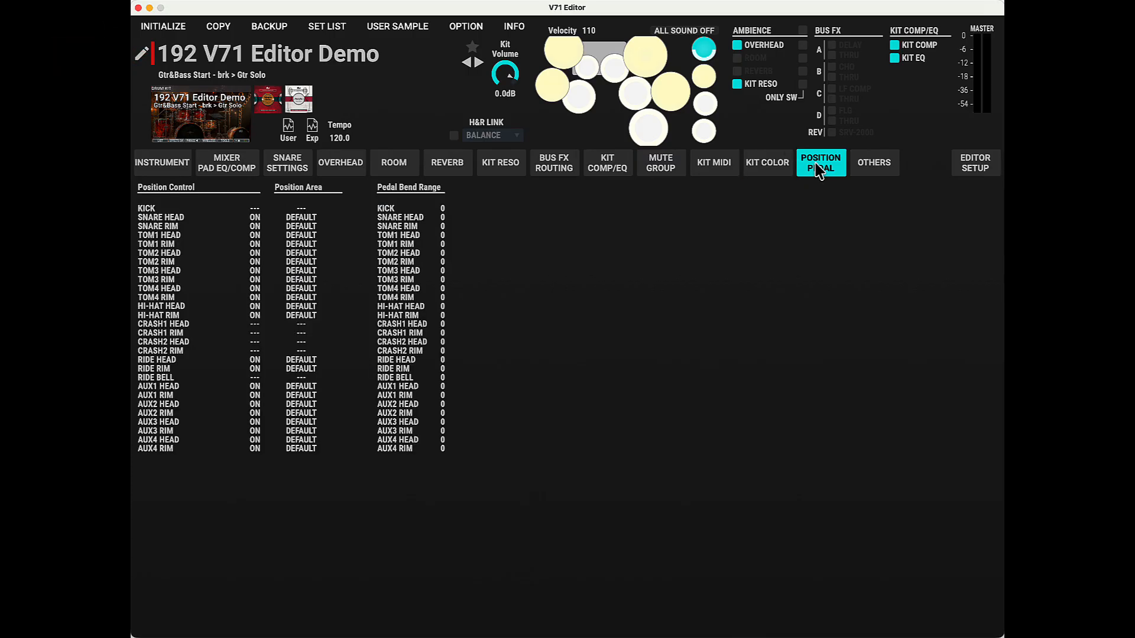
click(256, 218)
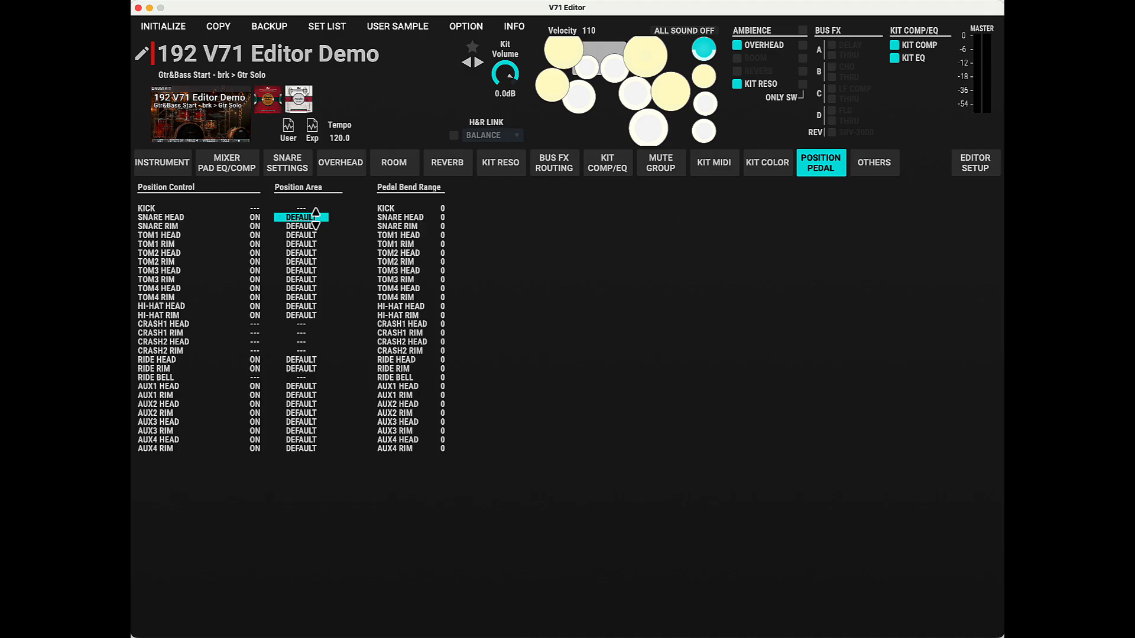
scroll(315, 219, down, 1)
scroll(322, 216, up, 4)
Turn off the kit tempo switch.
click(881, 163)
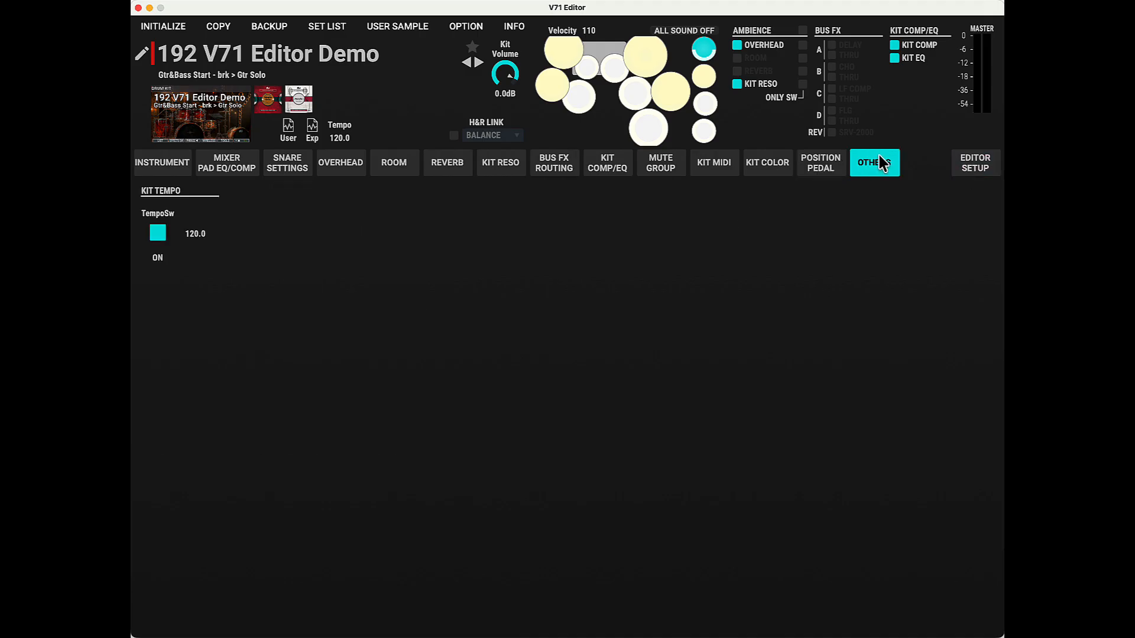
click(161, 236)
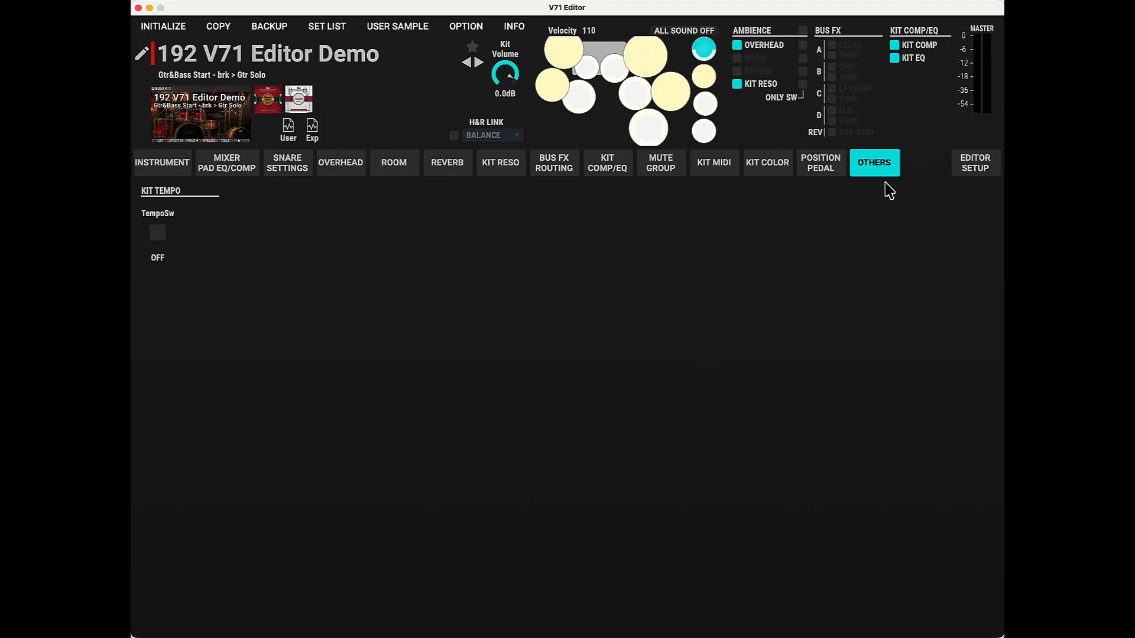
Unlock pad positions in the editor setup, move the TOM4 pad to X 150, Y 104, relock them and return to the instrument settings.
click(984, 168)
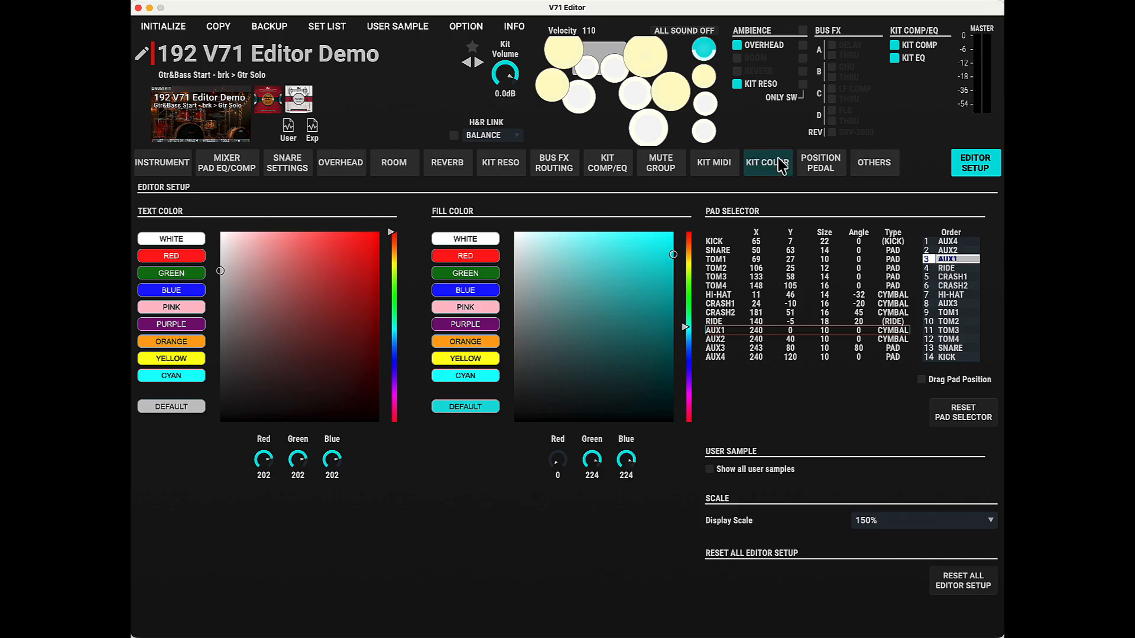
click(921, 380)
mouse_move(649, 127)
mouse_down()
mouse_move(621, 131)
mouse_move(647, 131)
mouse_up()
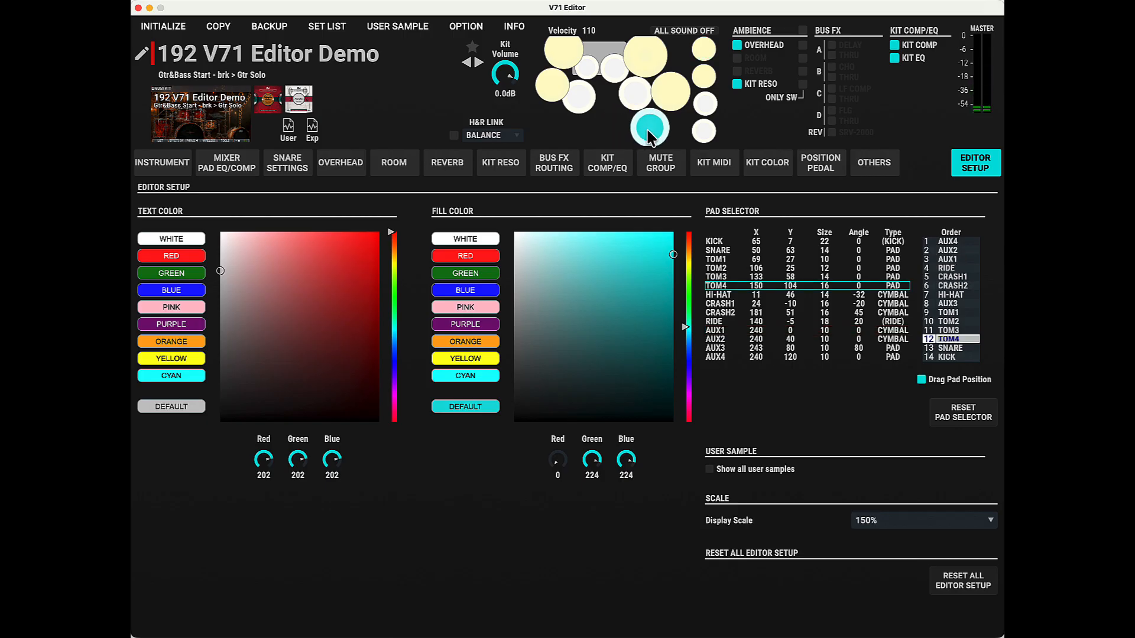
click(921, 380)
click(158, 165)
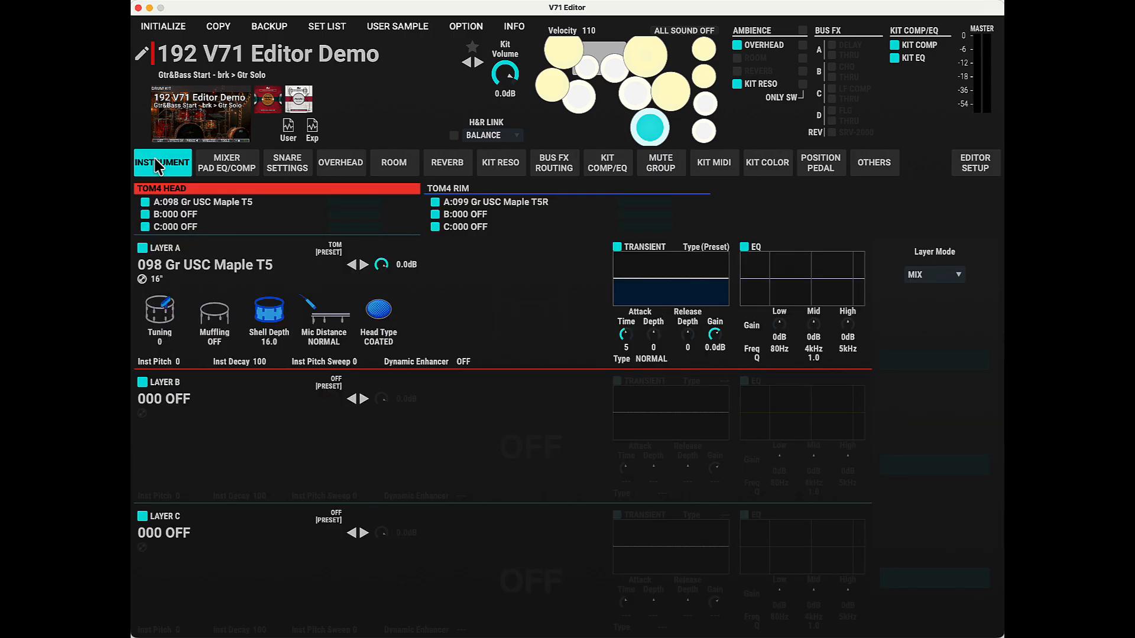
Assign the empty user sample U227 to layer A of the TOM4 head.
click(169, 269)
mouse_move(213, 637)
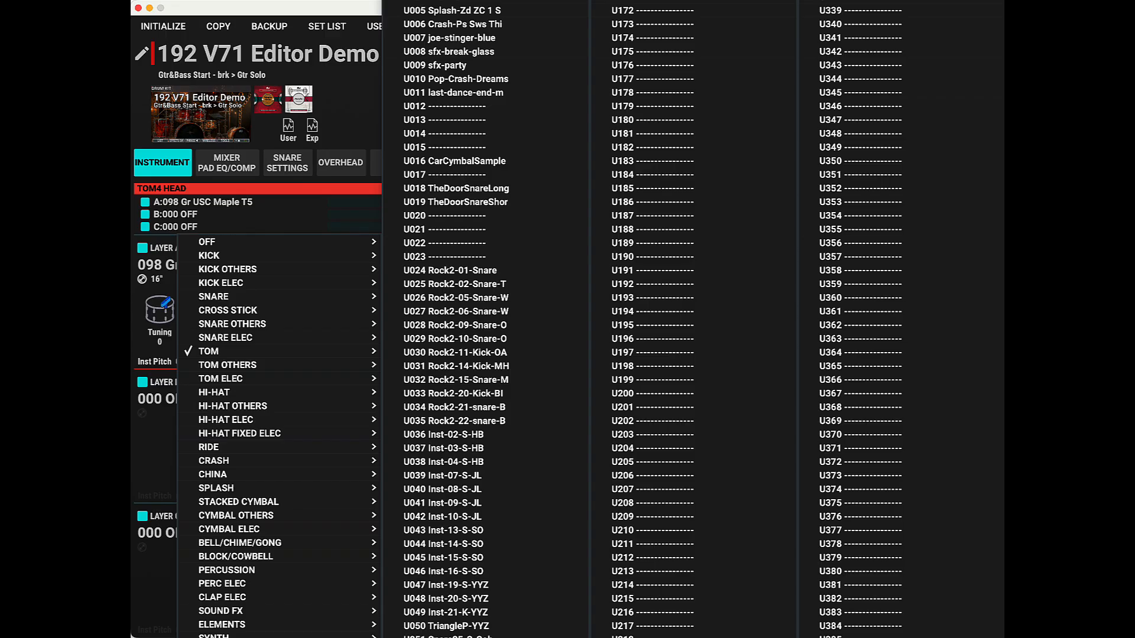
scroll(651, 615, down, 5)
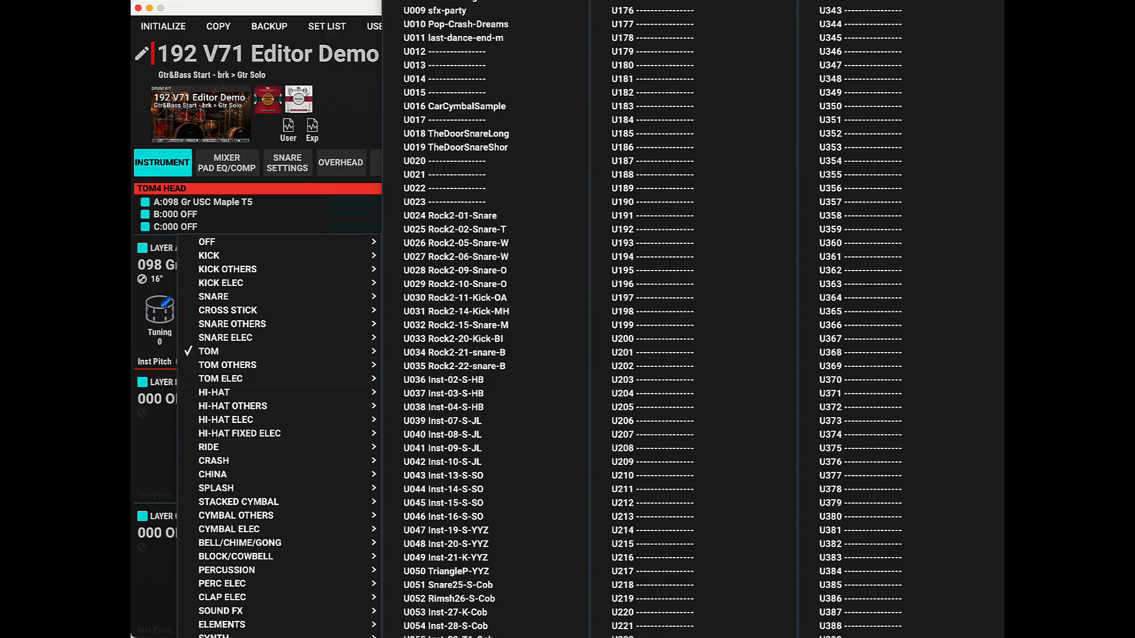
scroll(679, 632, down, 20)
click(680, 636)
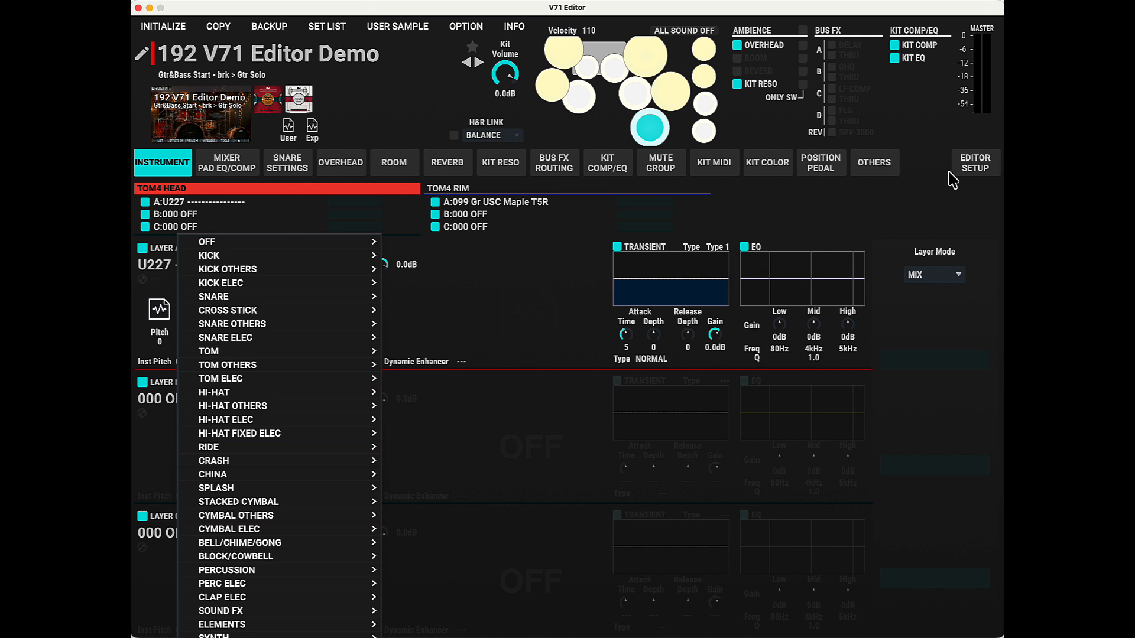
Turn off showing all user samples in the editor setup.
click(974, 164)
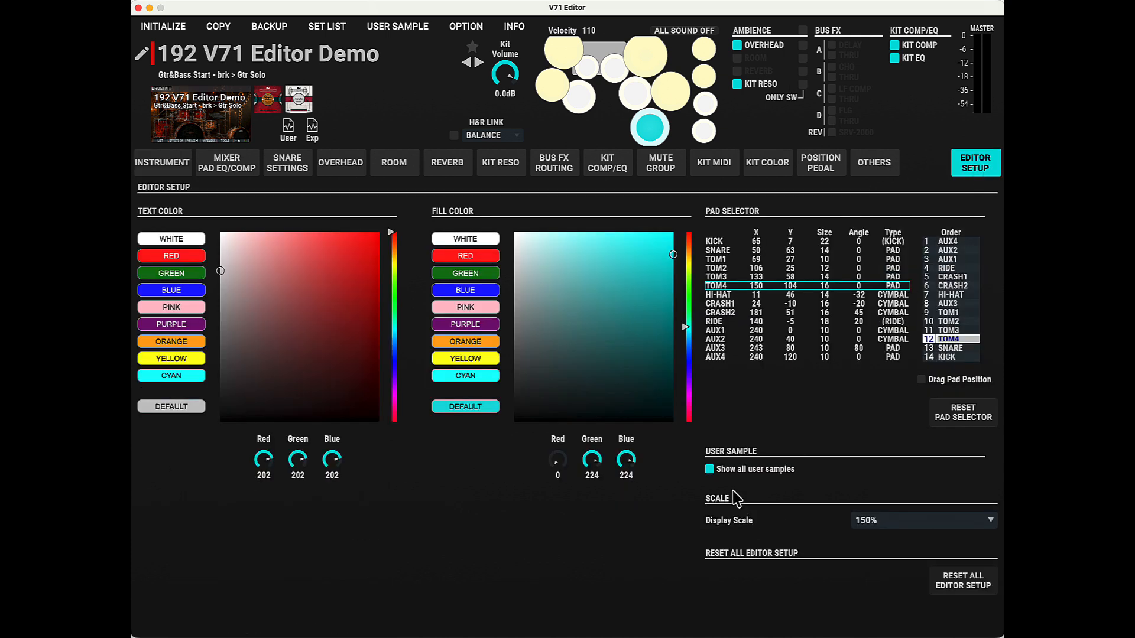
click(709, 470)
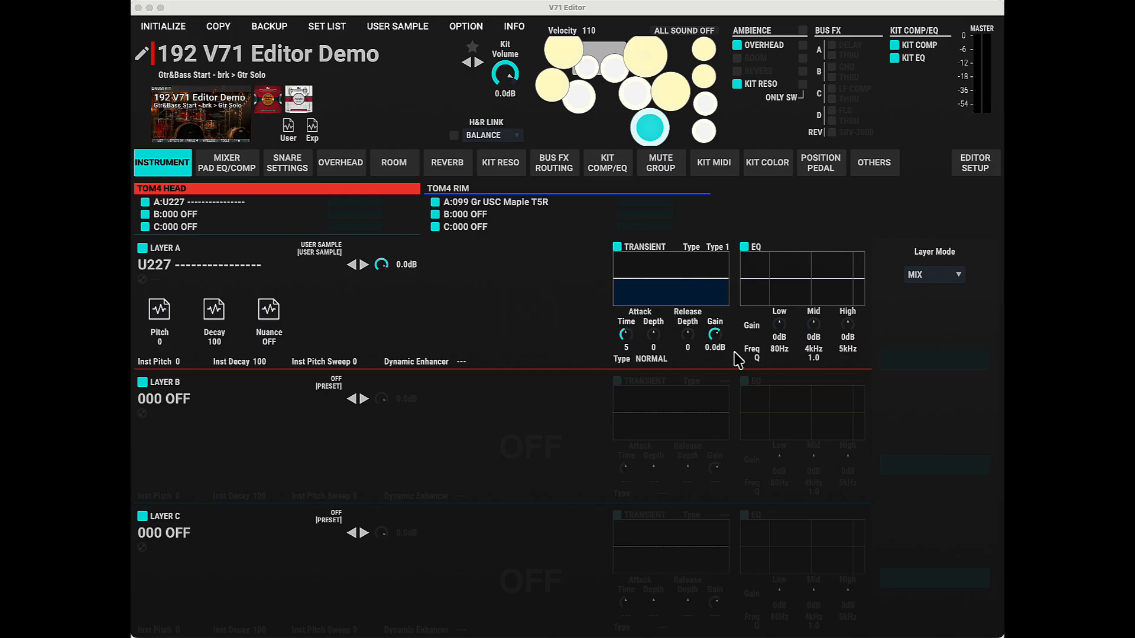
Examine the kit initialize dialog for kit 192 V71 Editor Demo and cancel it.
click(164, 30)
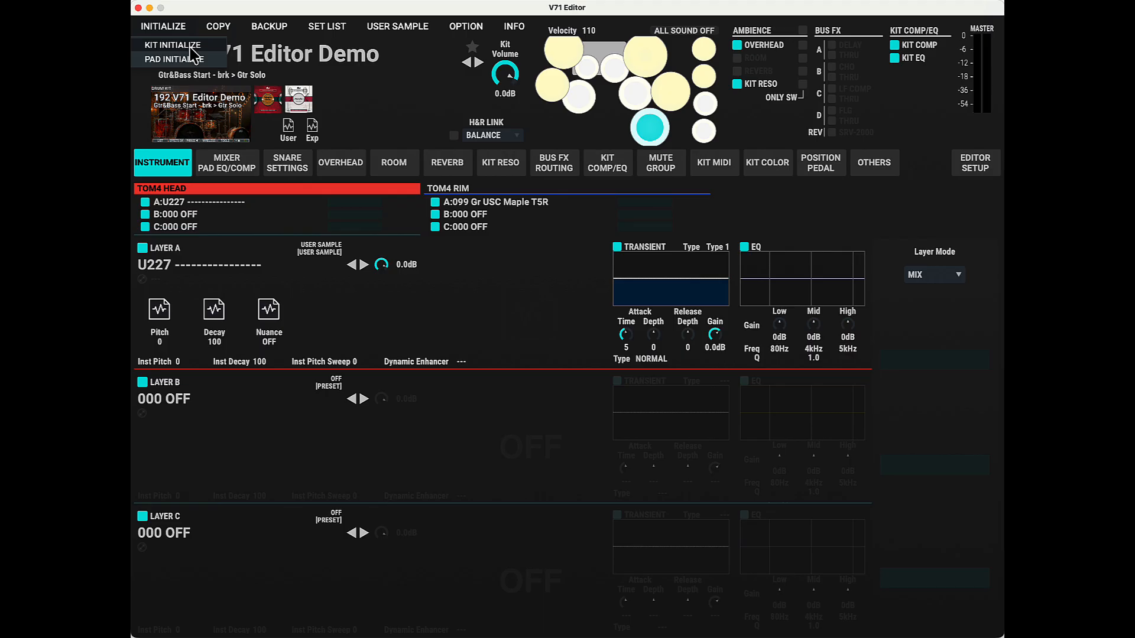
click(190, 47)
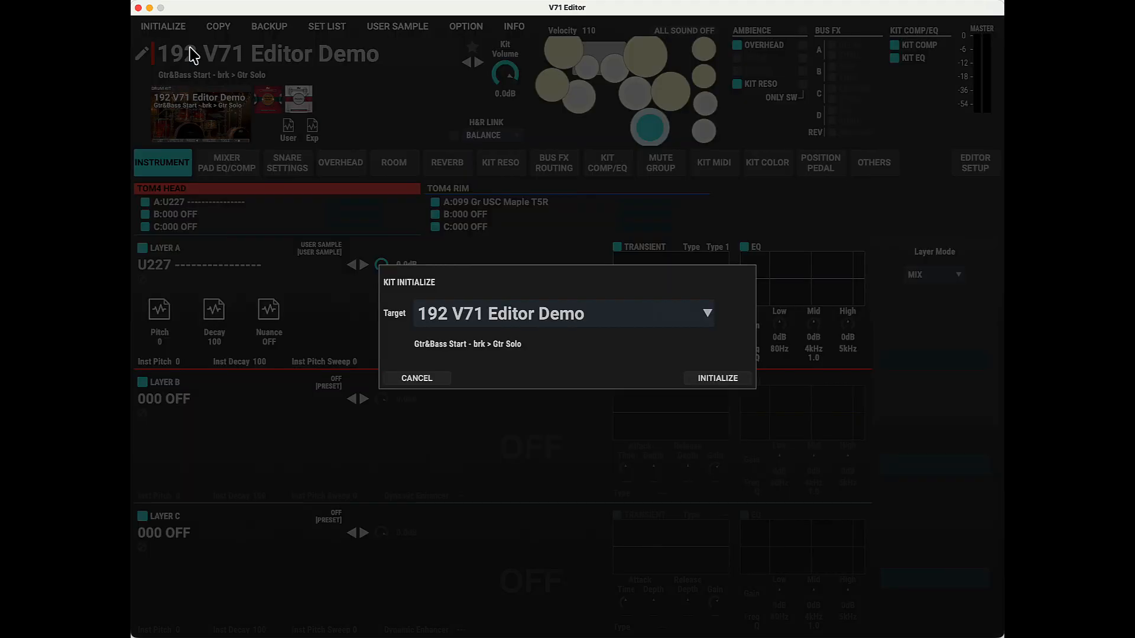
click(717, 378)
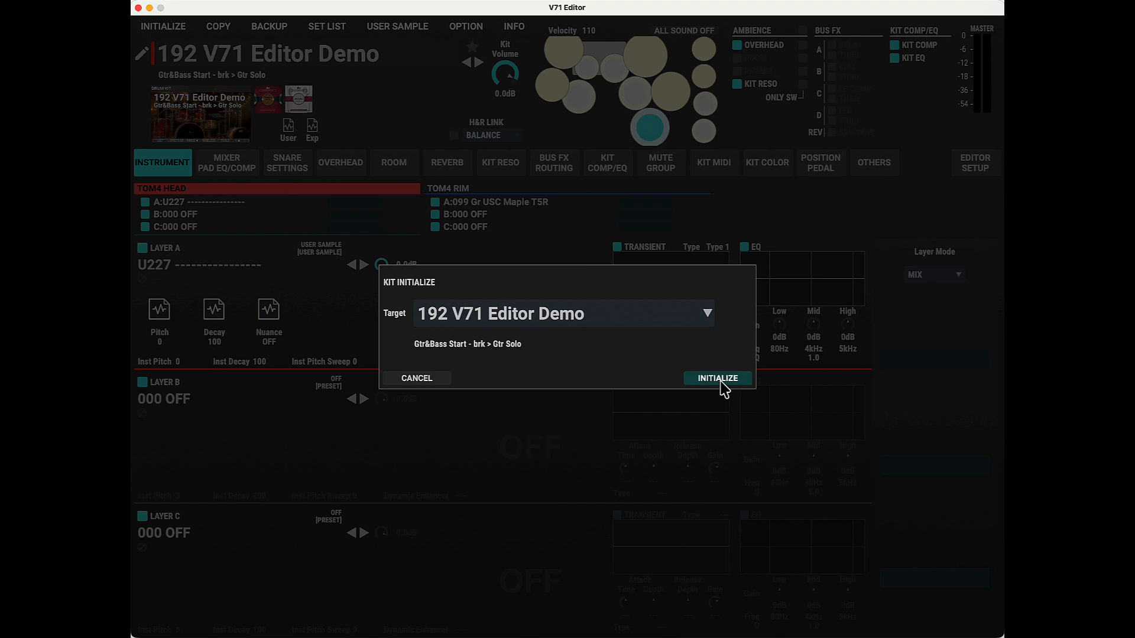
click(429, 380)
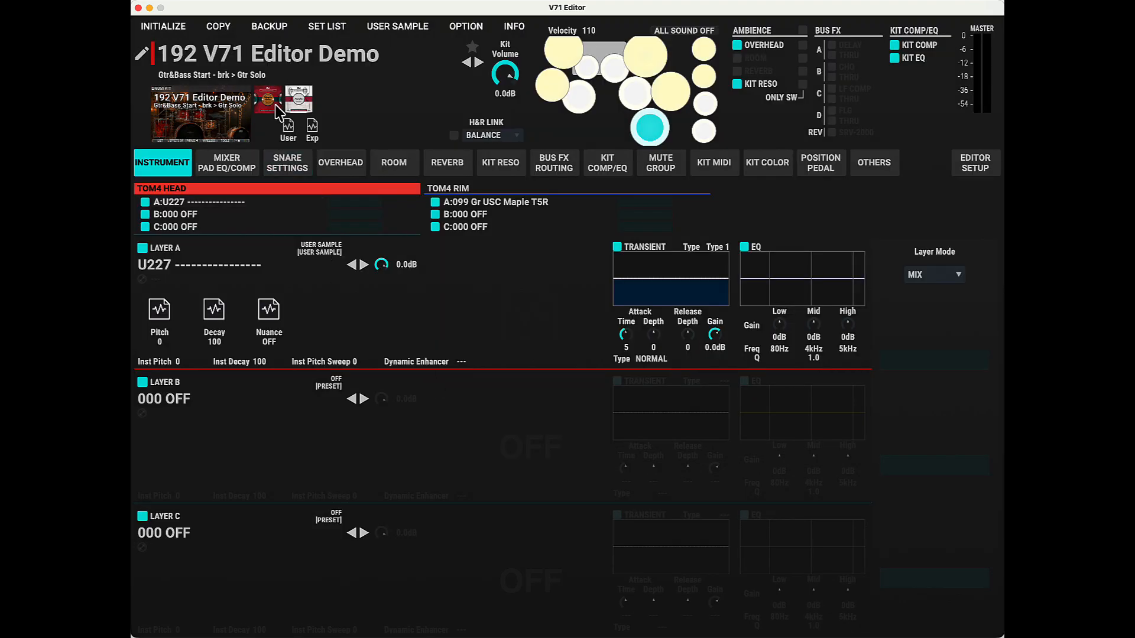
Try setting up a kit copy from 022 Heavy Fifty to 167 |StudioCaliforni and leave it without copying.
click(219, 28)
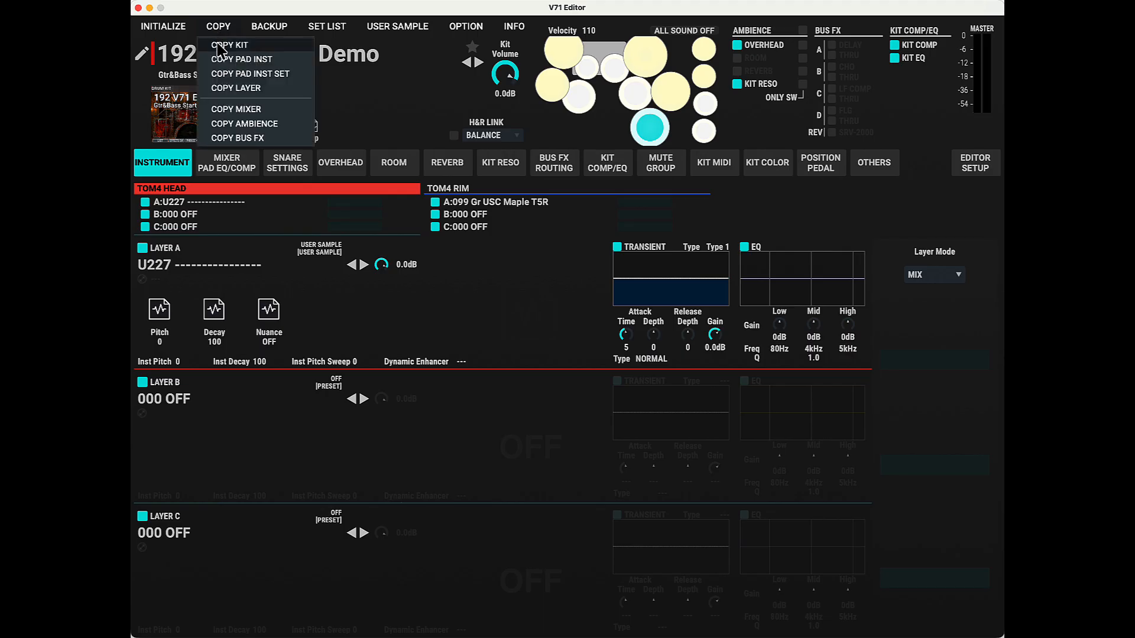
click(219, 46)
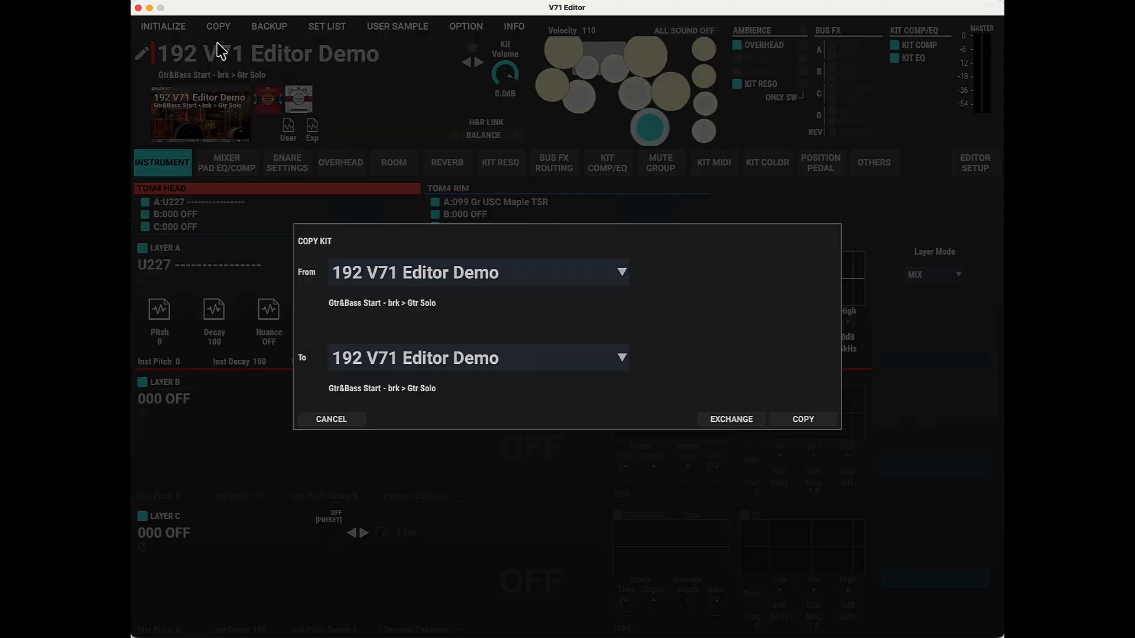
click(520, 277)
click(374, 268)
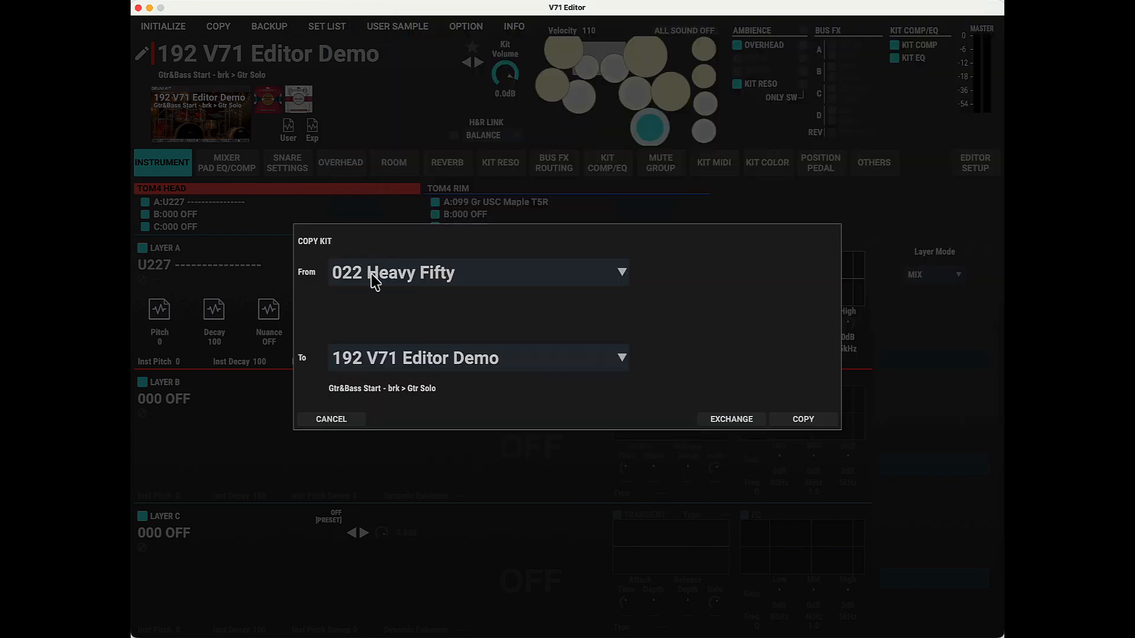
click(466, 365)
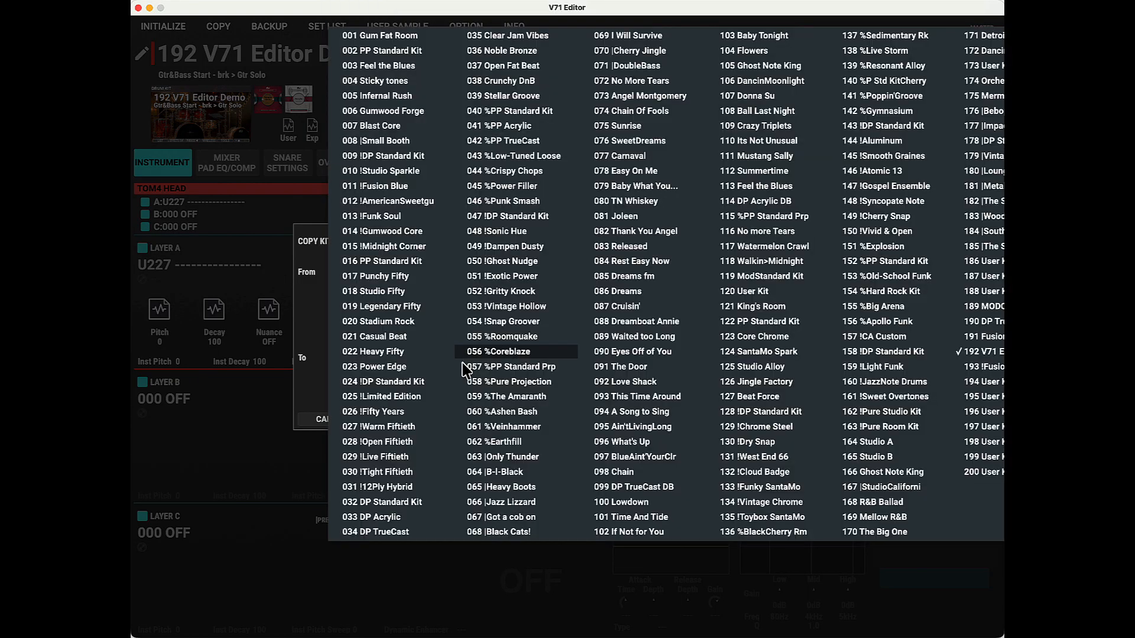
click(874, 488)
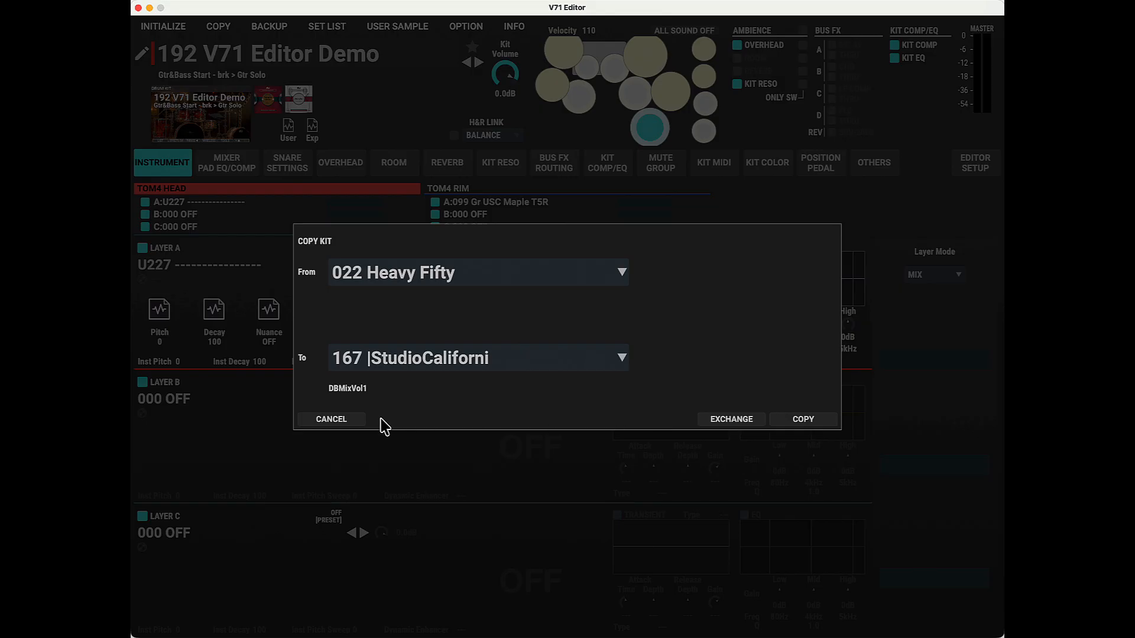
click(474, 458)
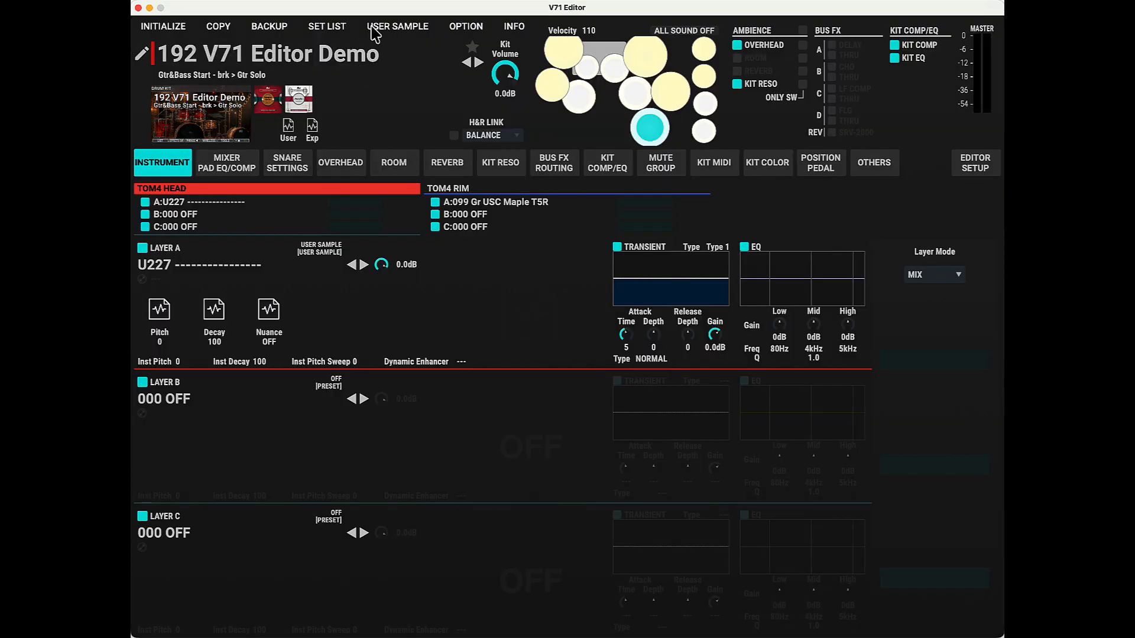
Examine the save-all backup dialog, trying its option to include user samples, and cancel the backup.
click(279, 30)
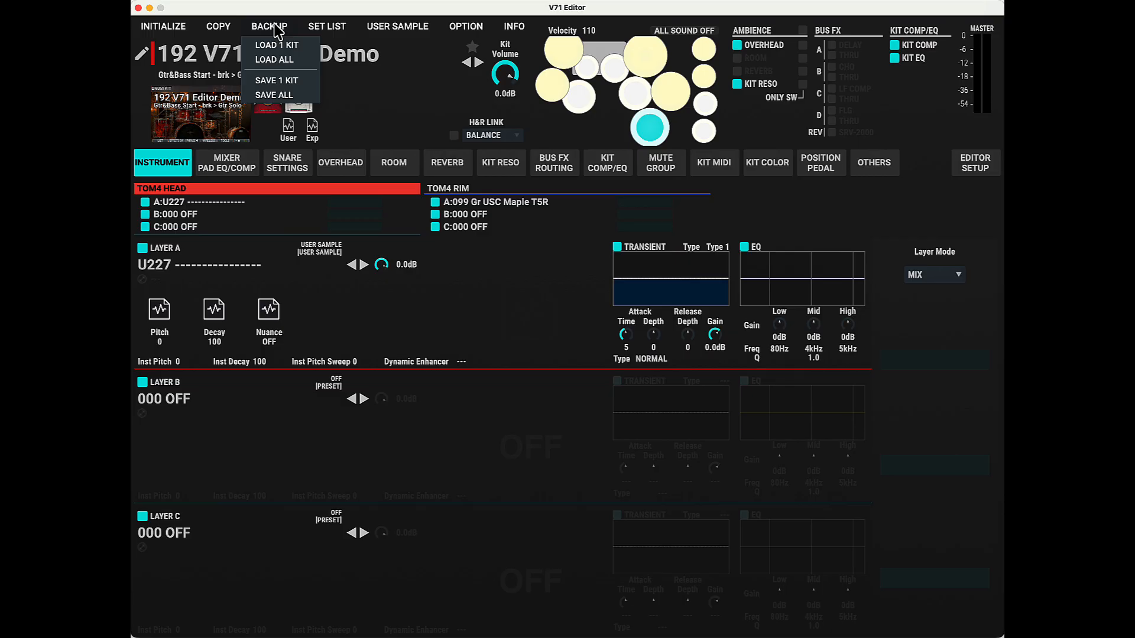
click(287, 94)
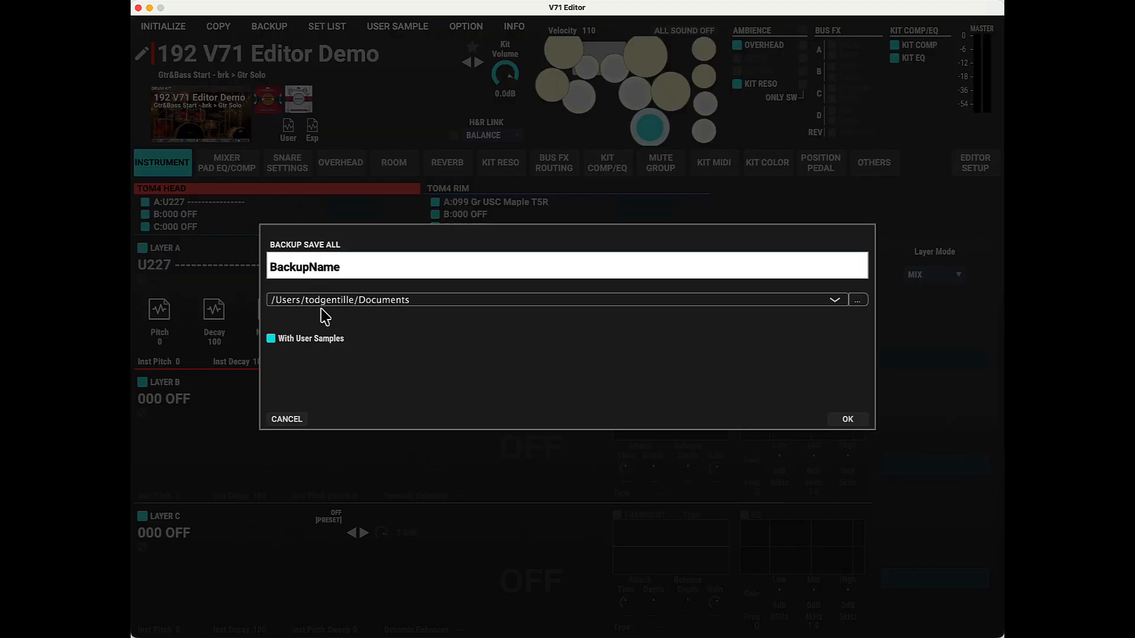
click(271, 339)
click(288, 420)
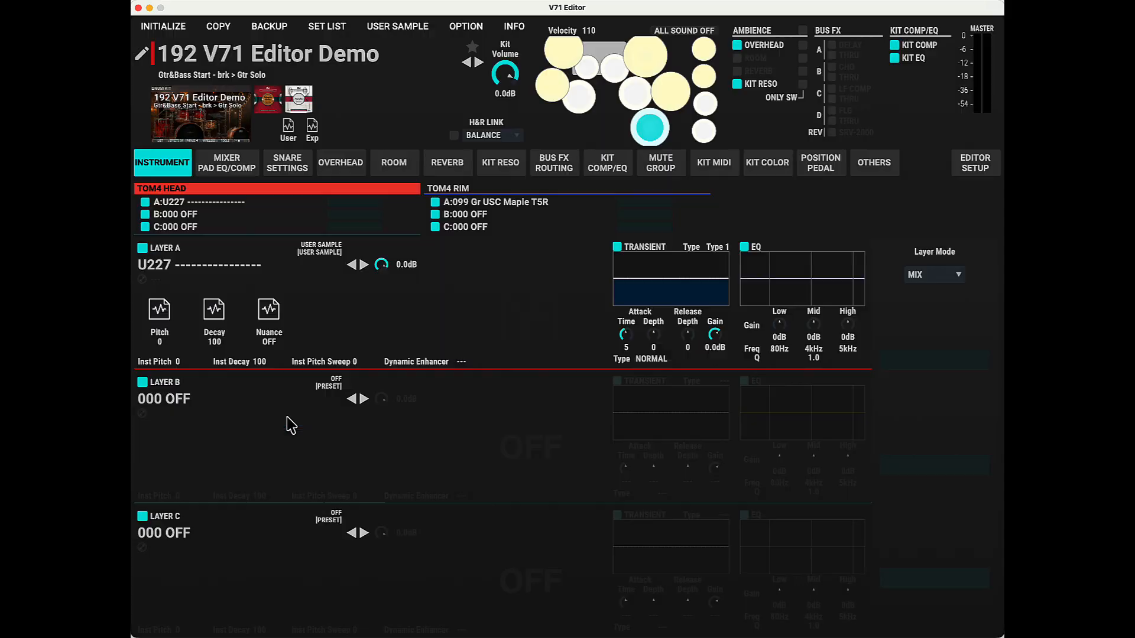
Add kit 076 SweetDreams at the end of the Standard set list and move it up to step 7.
click(327, 28)
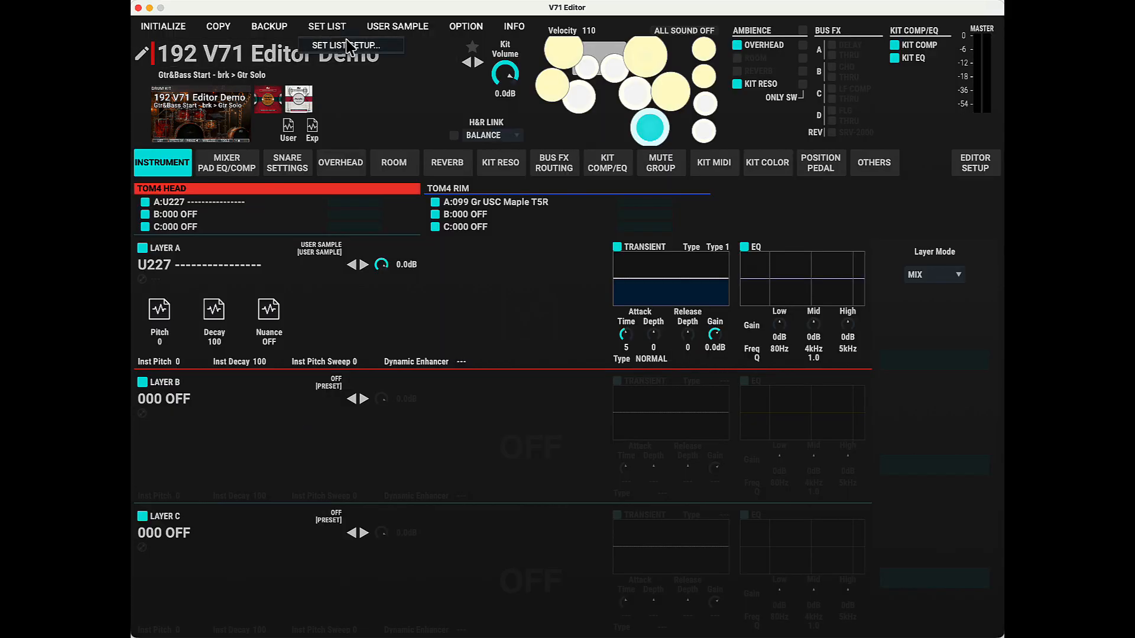
click(362, 47)
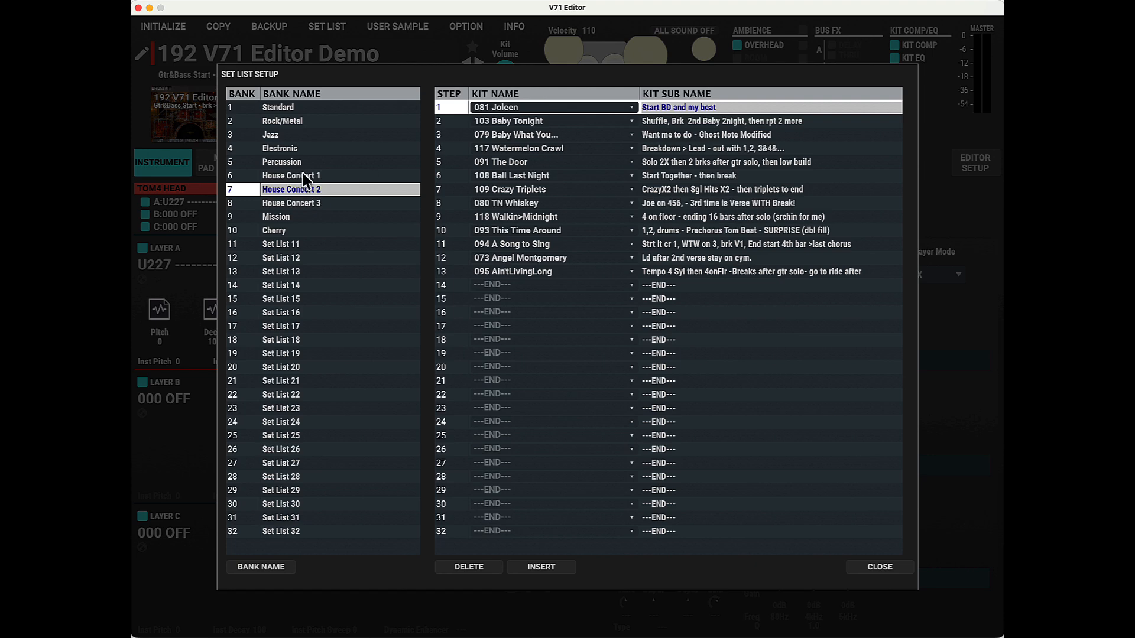
click(298, 176)
click(287, 111)
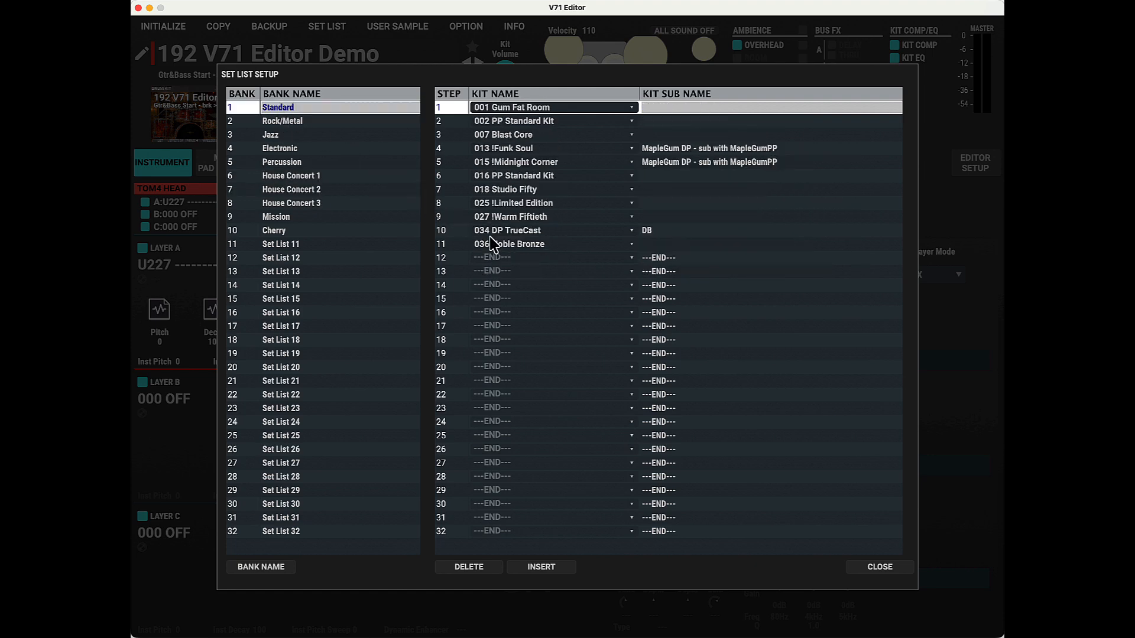
click(500, 263)
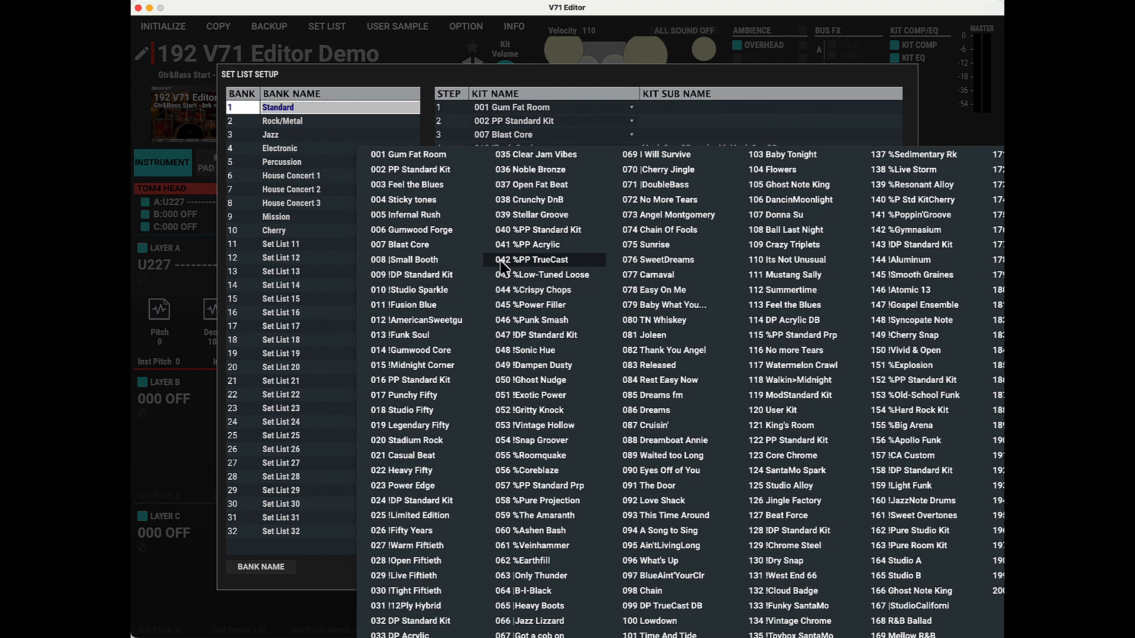
click(628, 261)
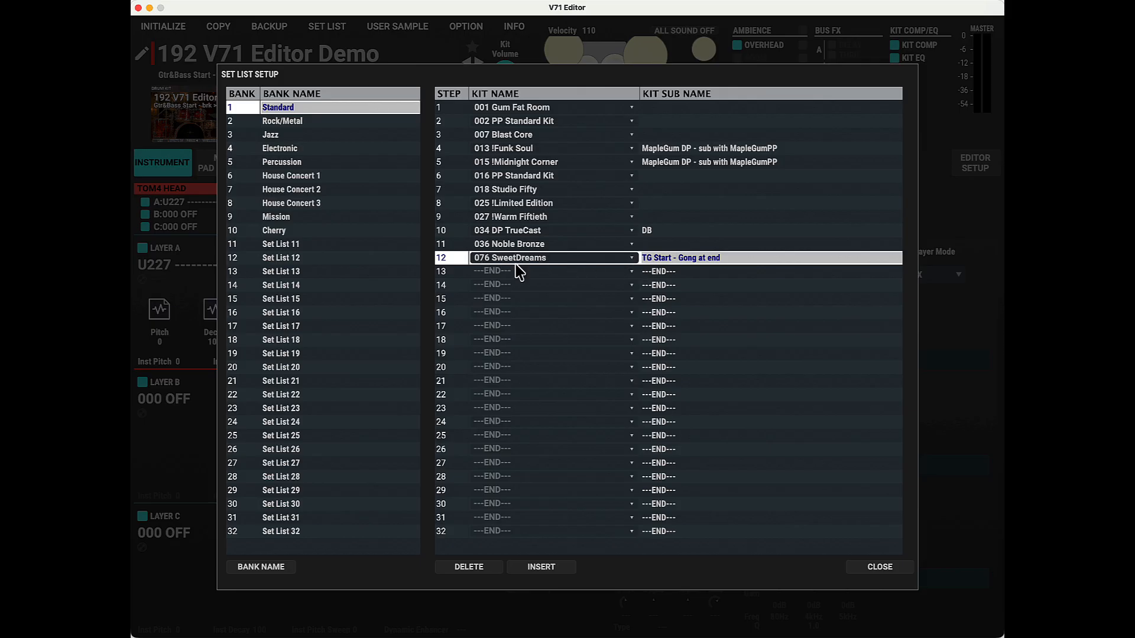
drag(445, 258, 442, 191)
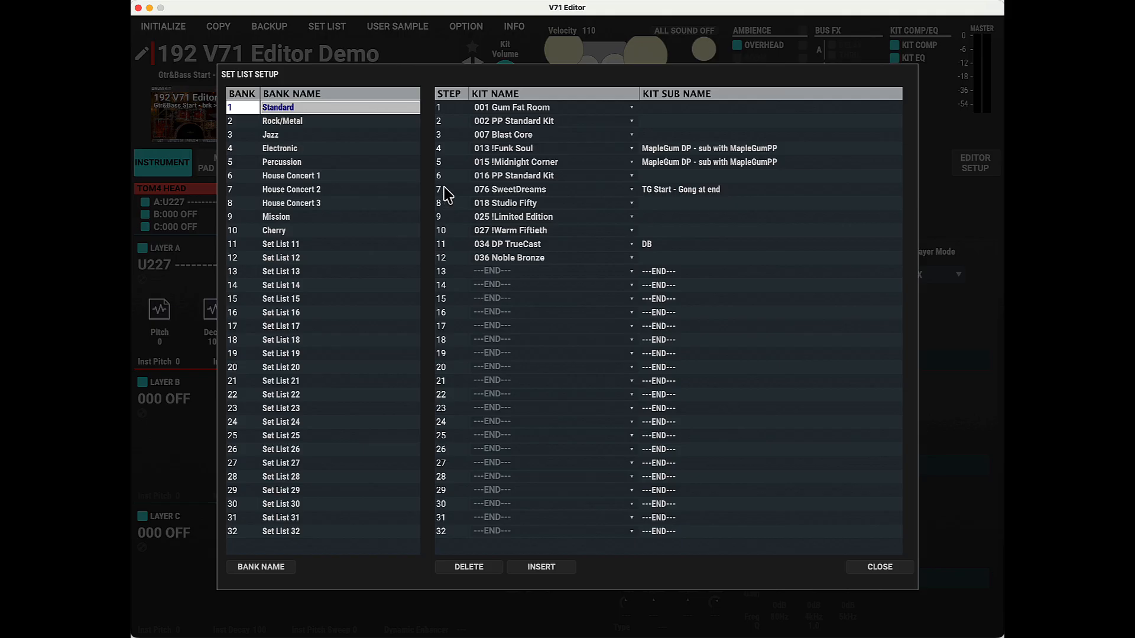
click(895, 572)
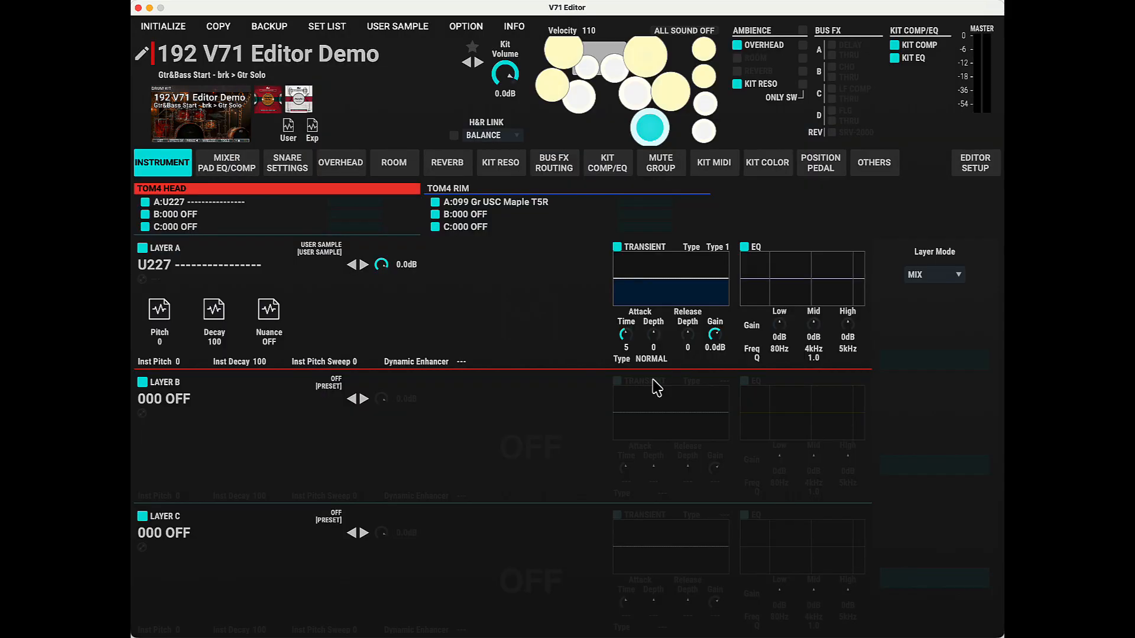
Import the wave file CarCymbalSample.wav into the empty user sample slot U012.
click(390, 26)
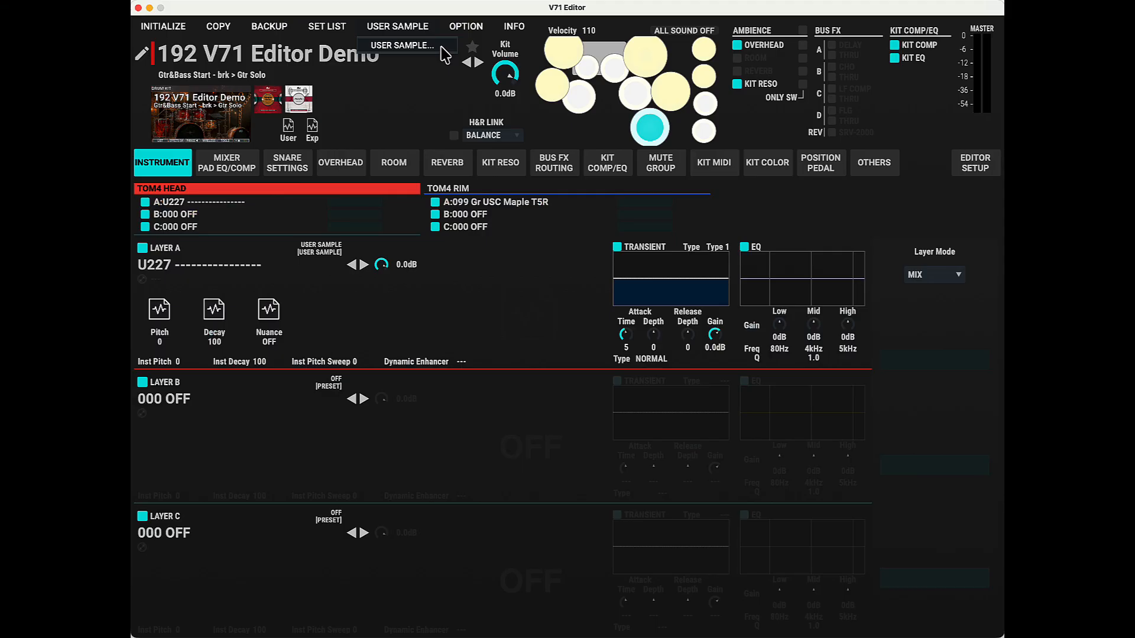
click(407, 46)
key(super+Tab)
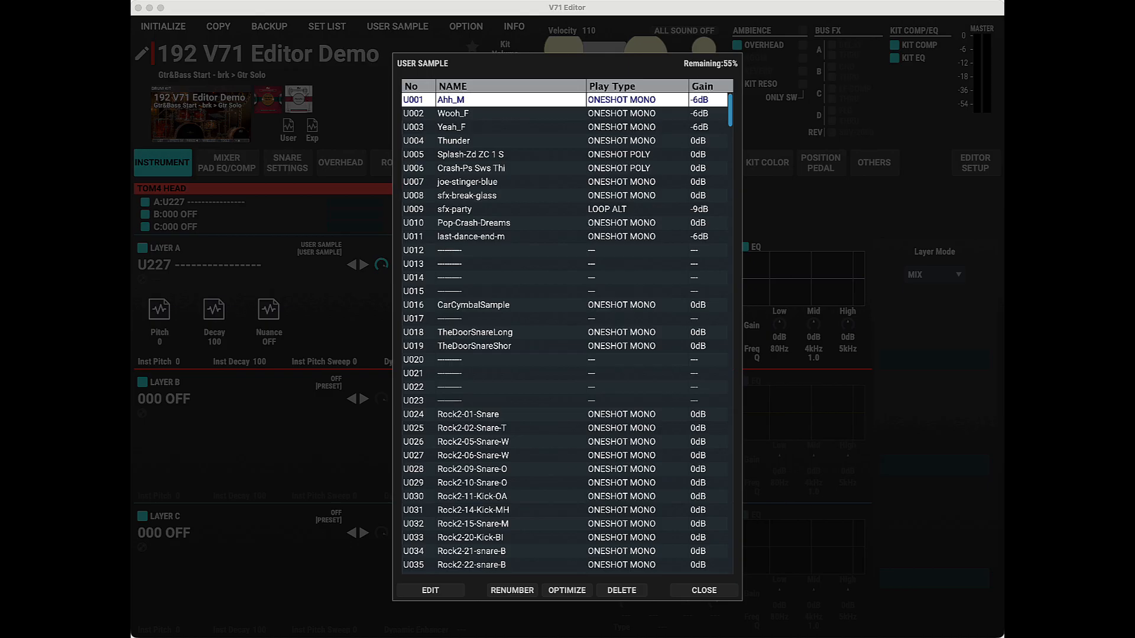
click(509, 250)
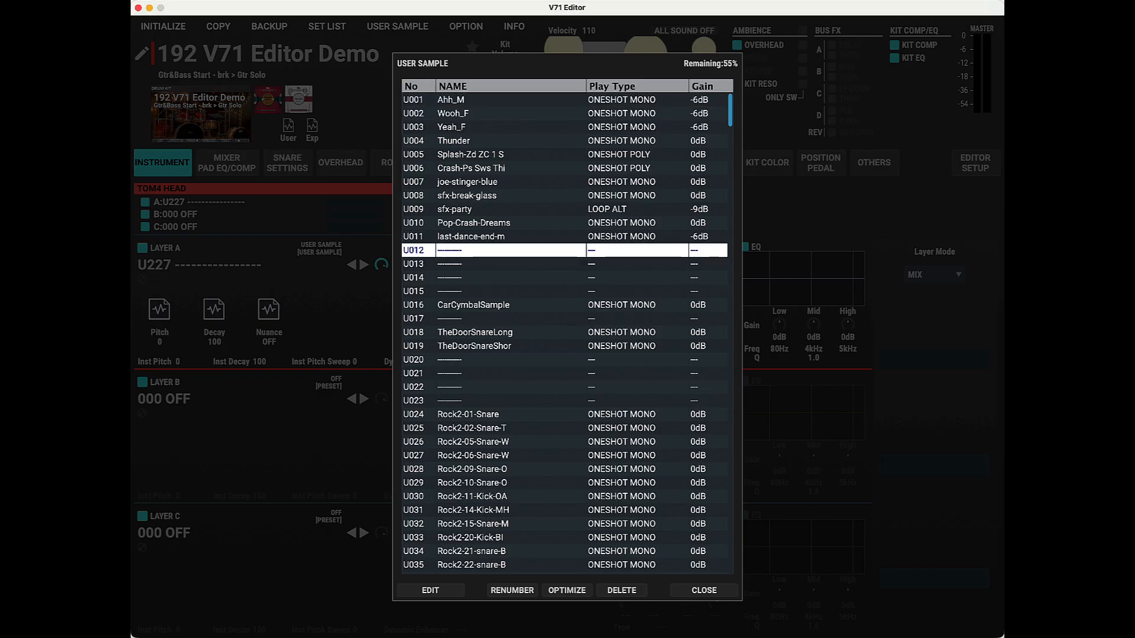
drag(627, 89, 463, 256)
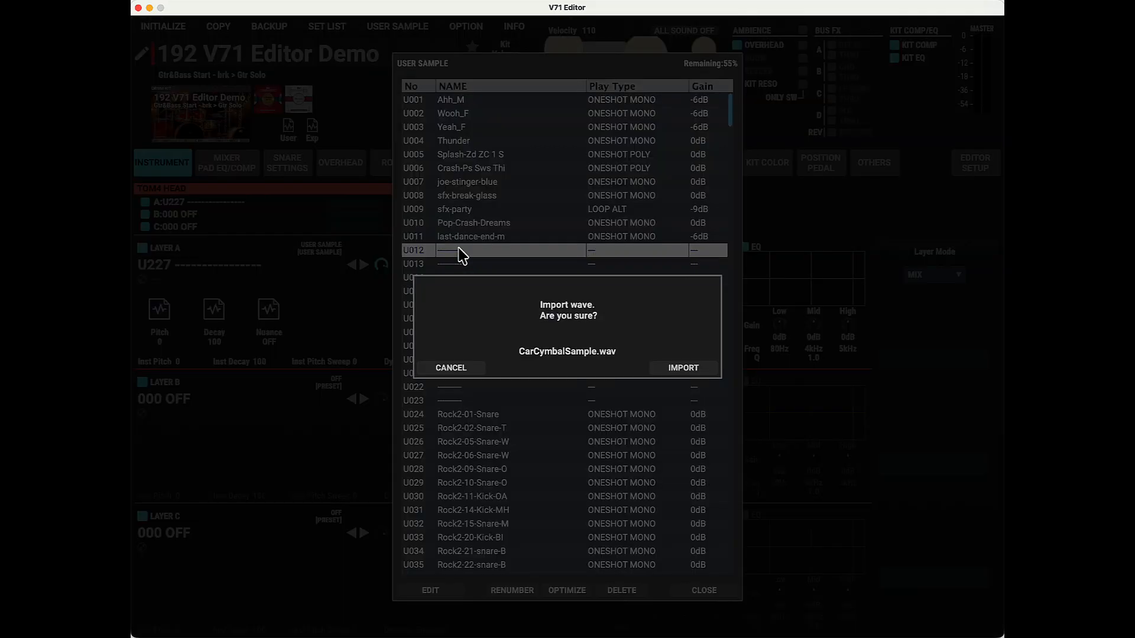
click(684, 368)
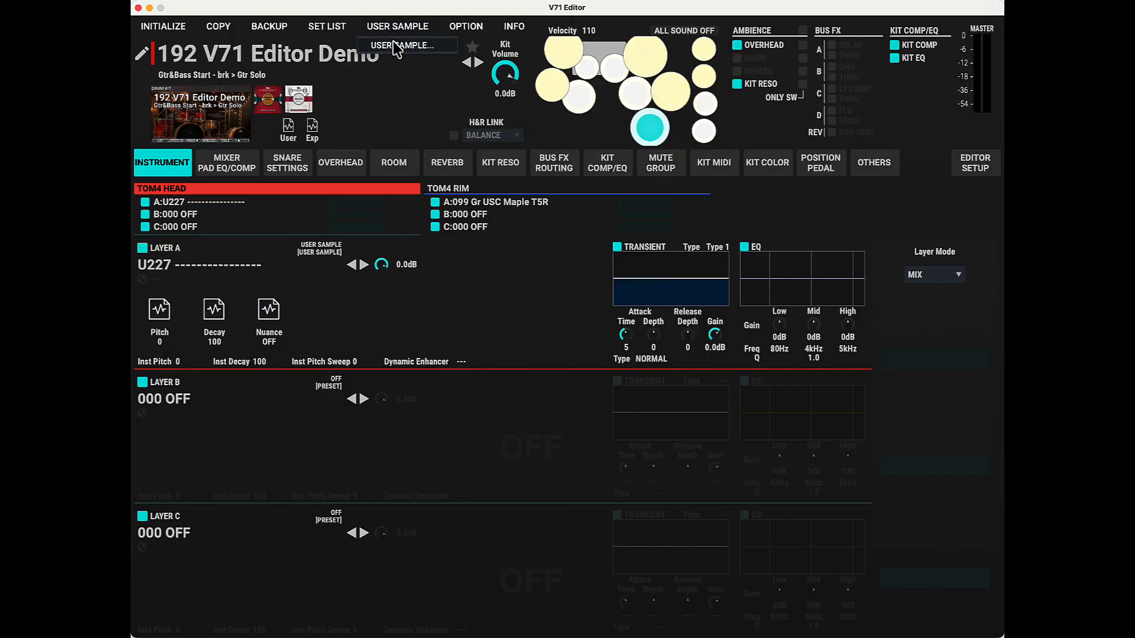
Open the edit settings of the CarCymbalSample in slot U012 from the user sample list and return to the instrument settings.
click(394, 31)
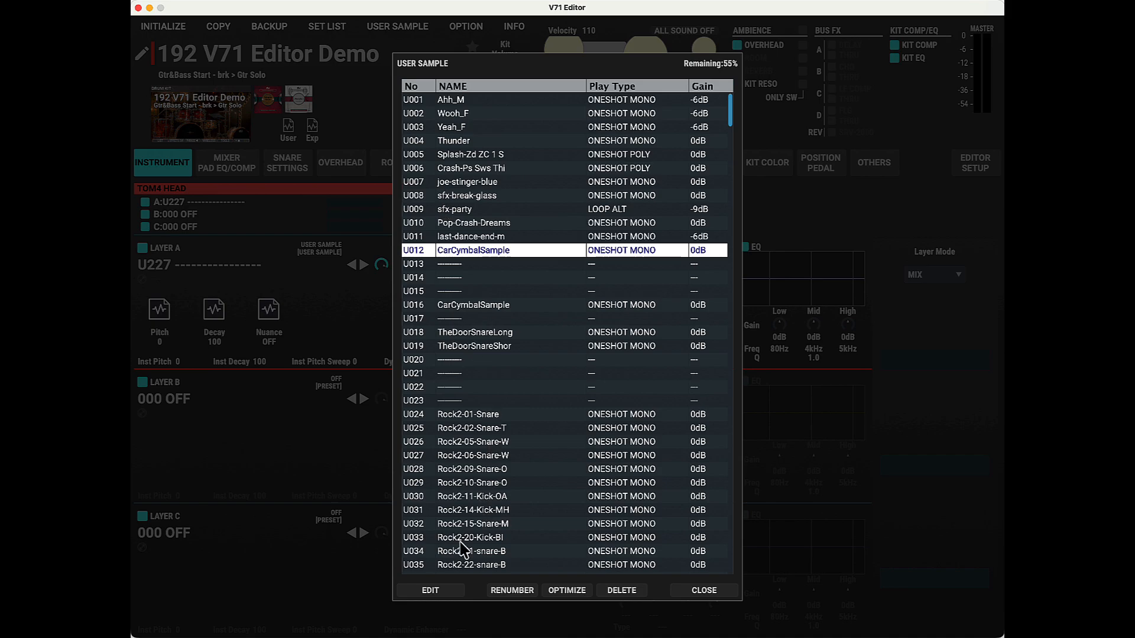
click(430, 589)
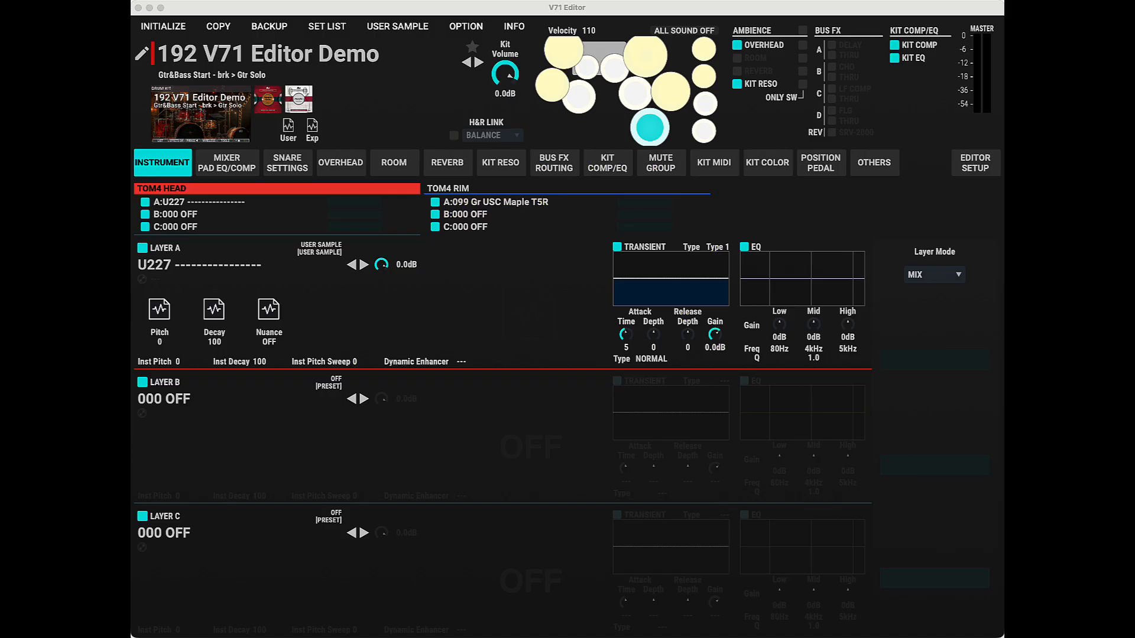
click(448, 16)
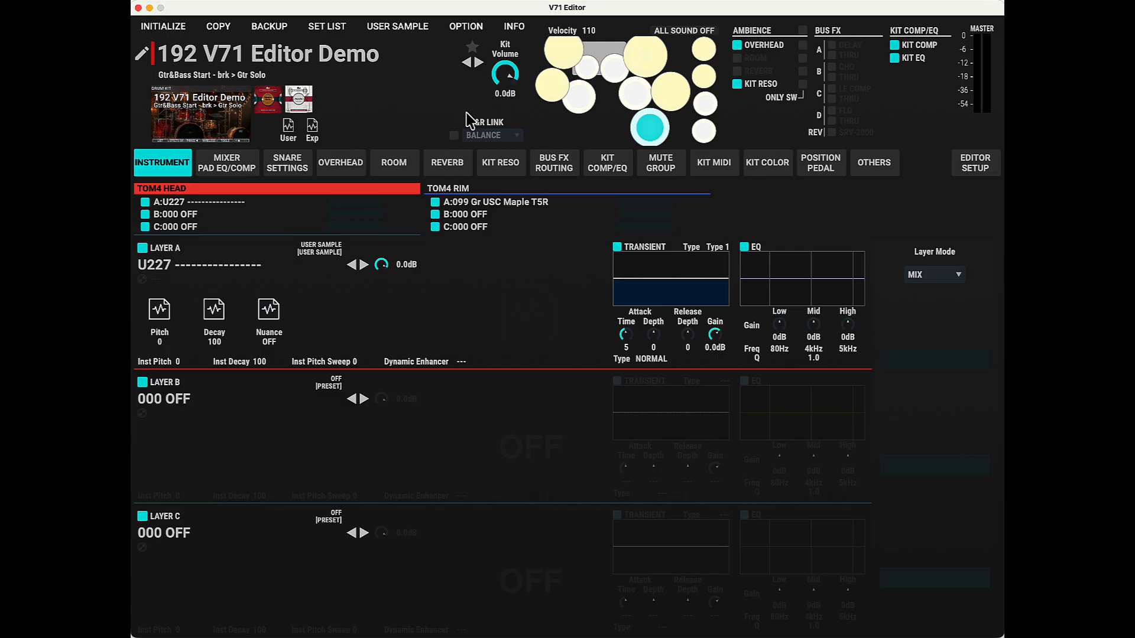
Review the bus FX routing and its pad assignments.
click(554, 164)
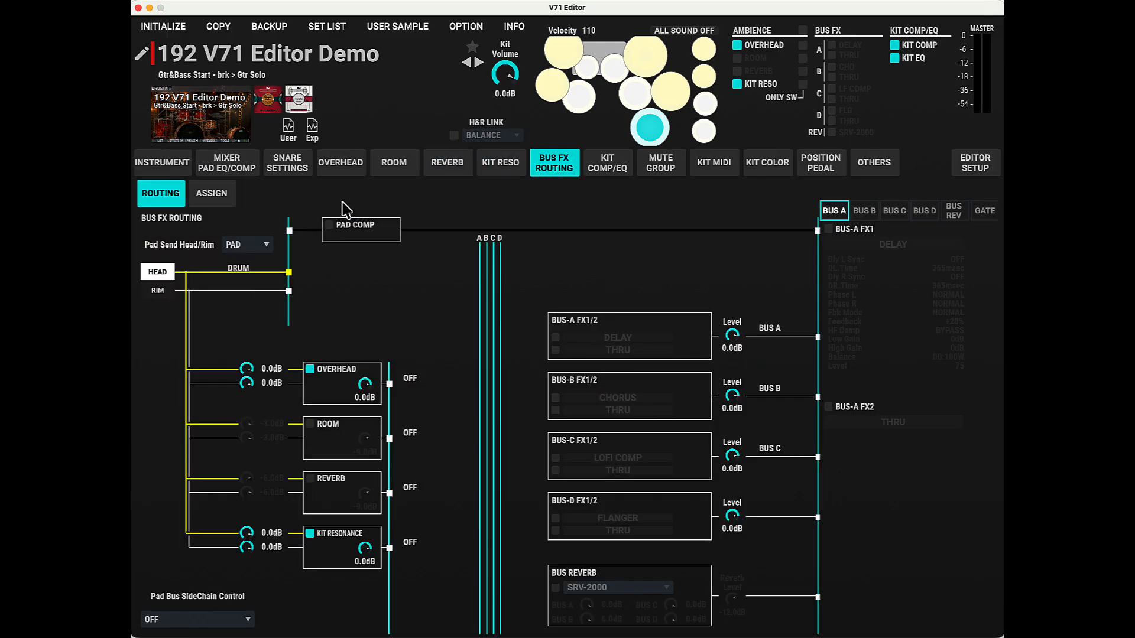
click(227, 200)
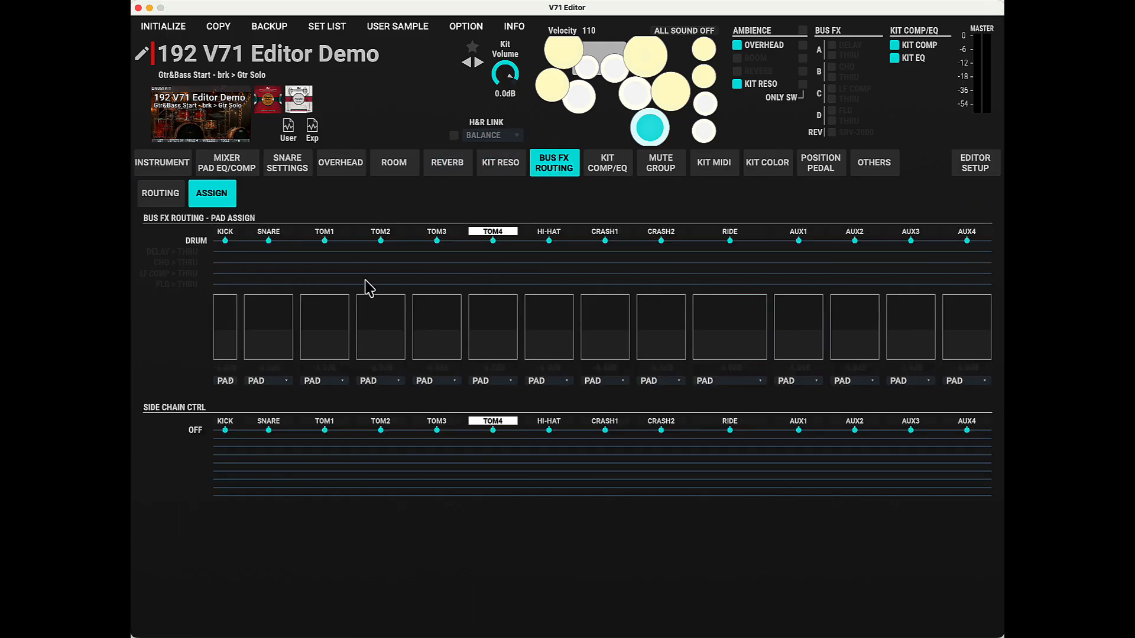
Switch to kit 020 Stadium Rock and examine its bus FX pad assignments and room ambience settings.
click(266, 54)
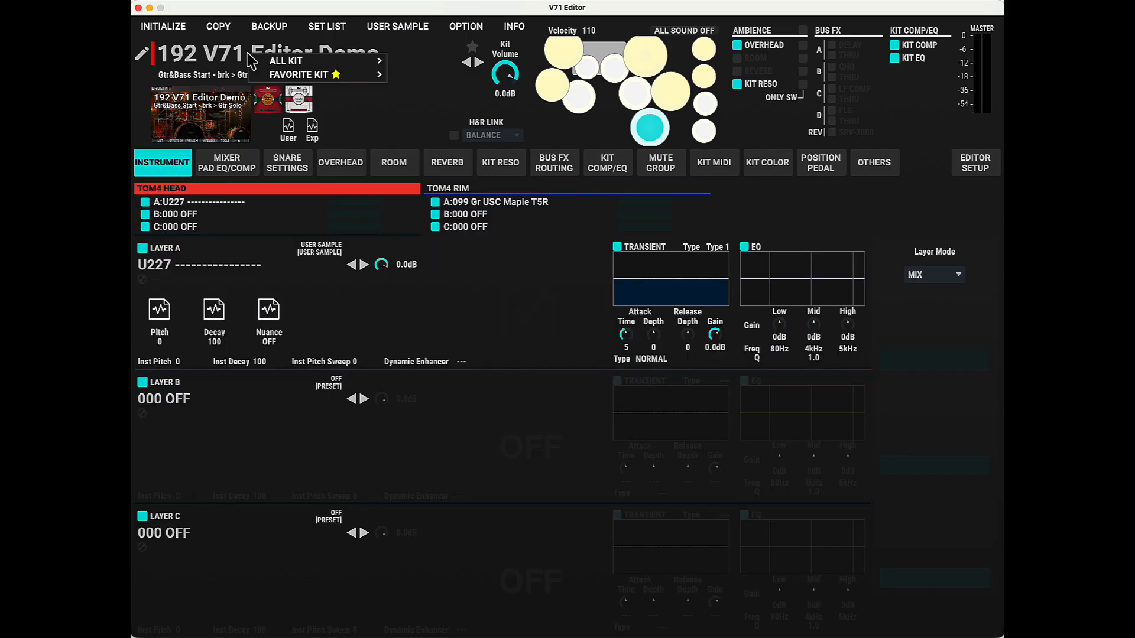
click(270, 61)
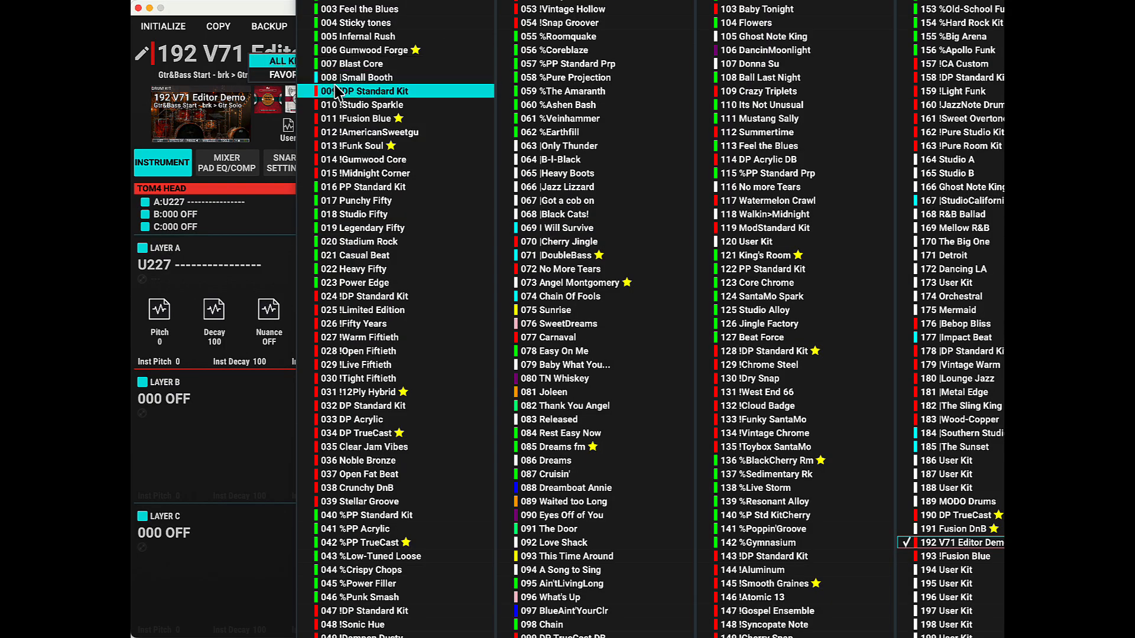
click(401, 242)
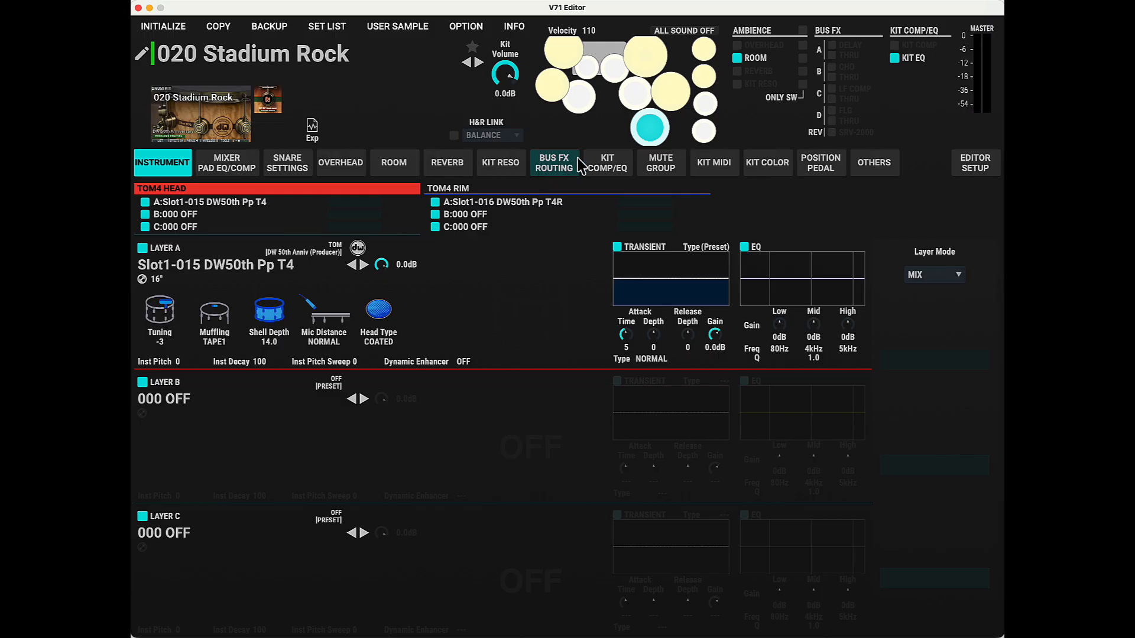
click(553, 163)
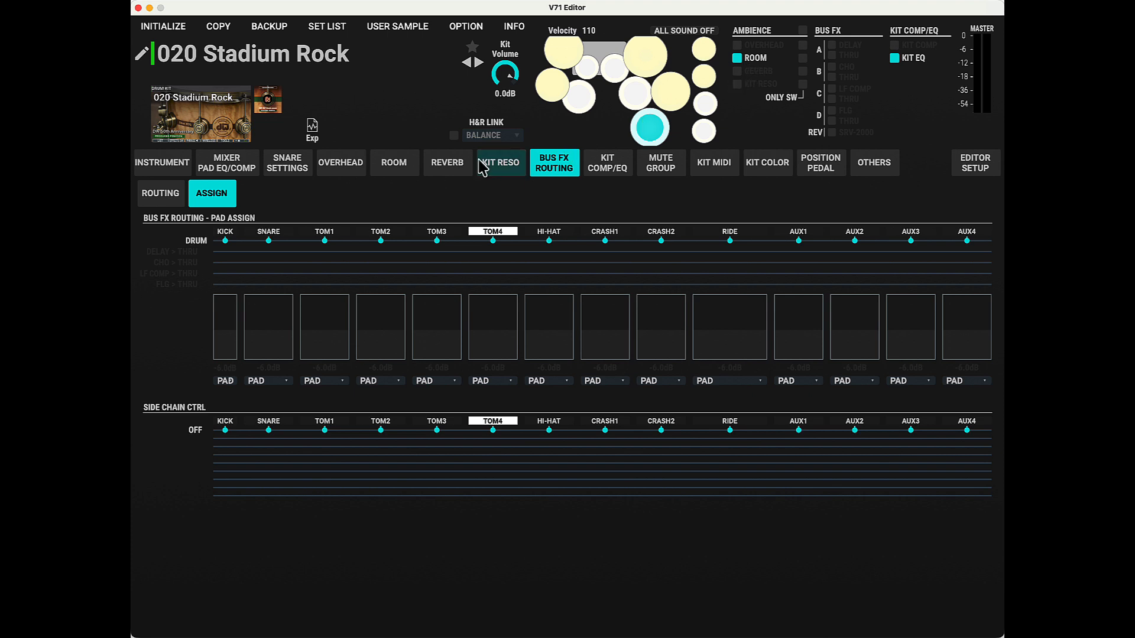
click(404, 171)
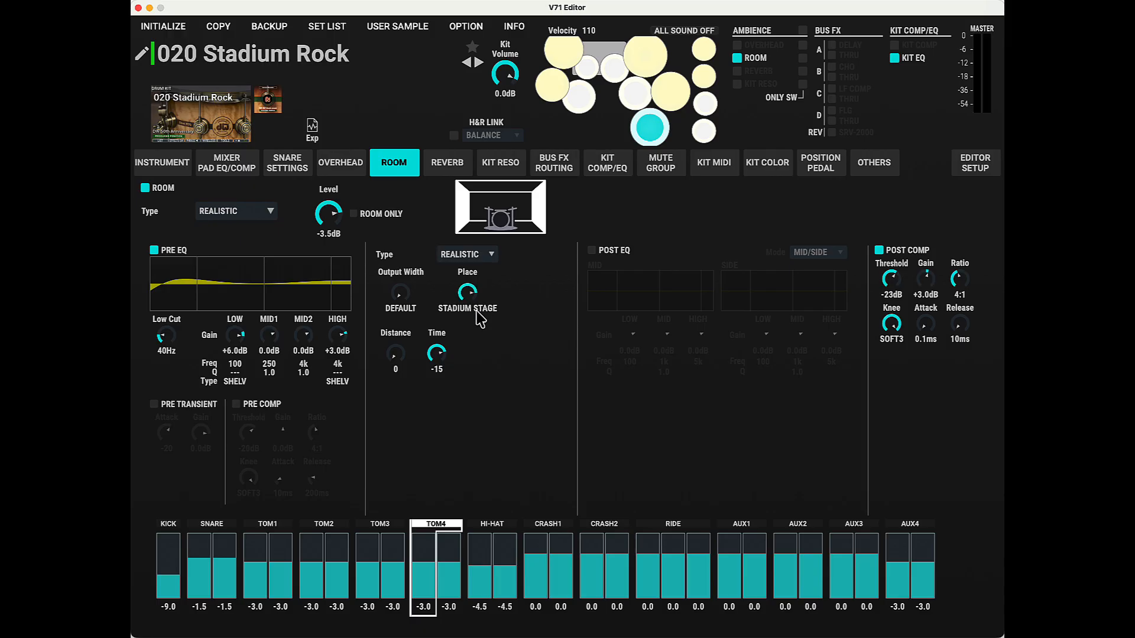
Load kit 012 !AmericanSweetgu and view its kit resonance settings and bus FX pad assignments.
click(292, 55)
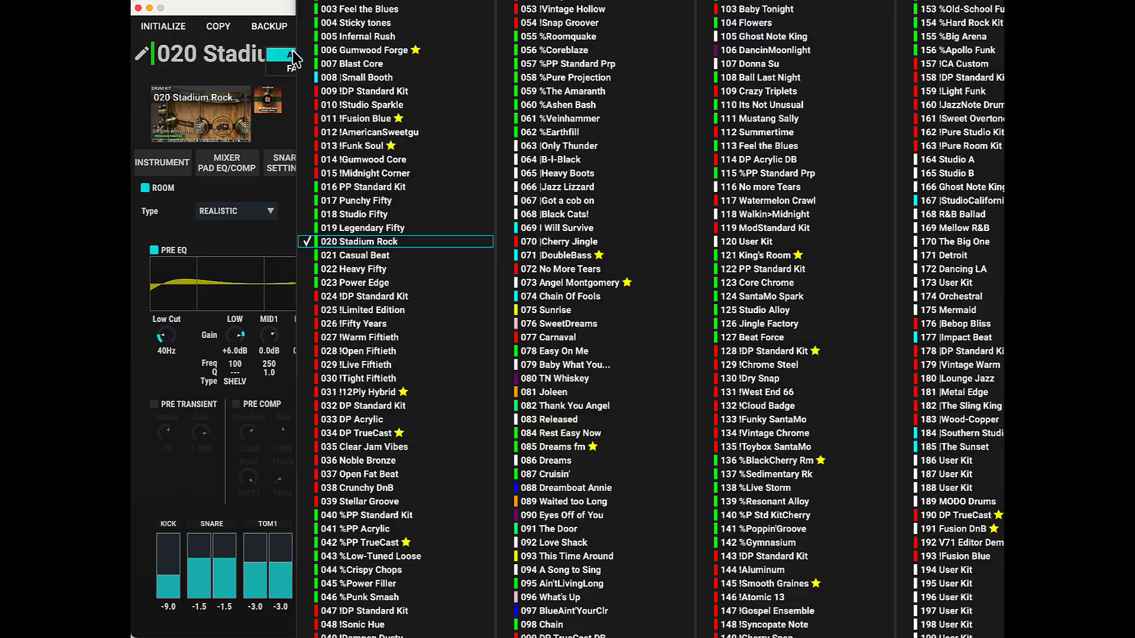
click(362, 133)
click(499, 162)
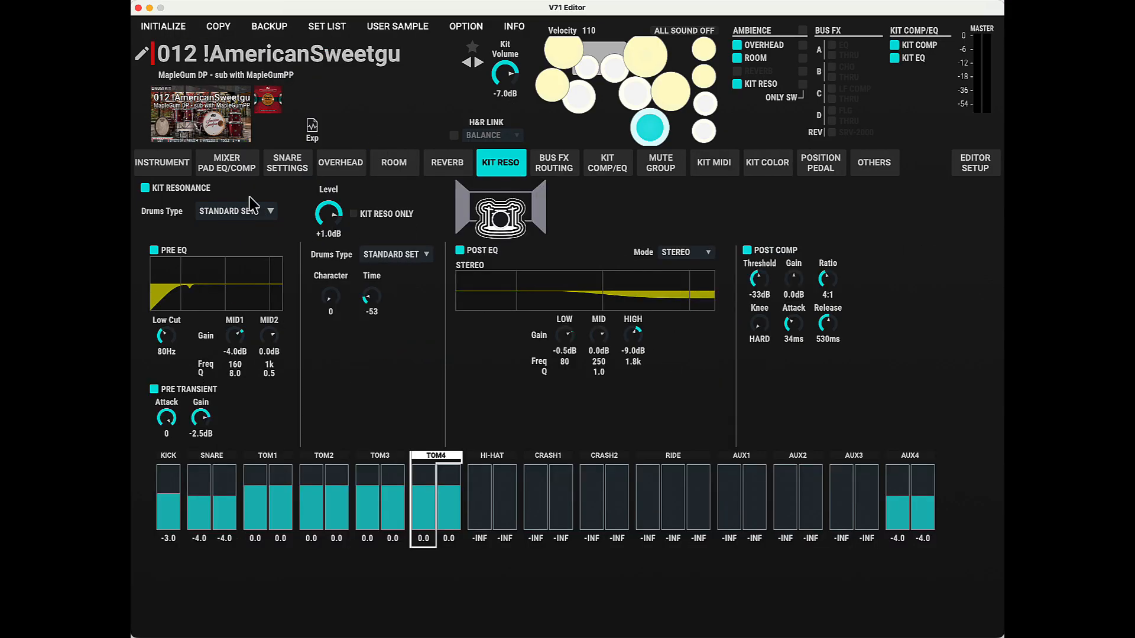
click(554, 164)
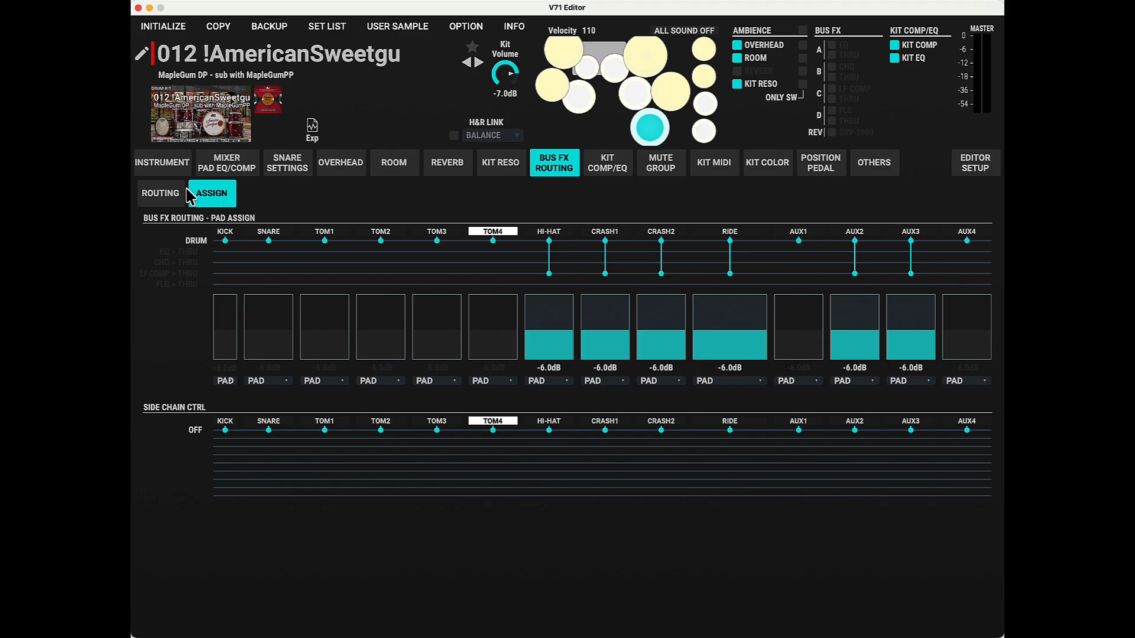